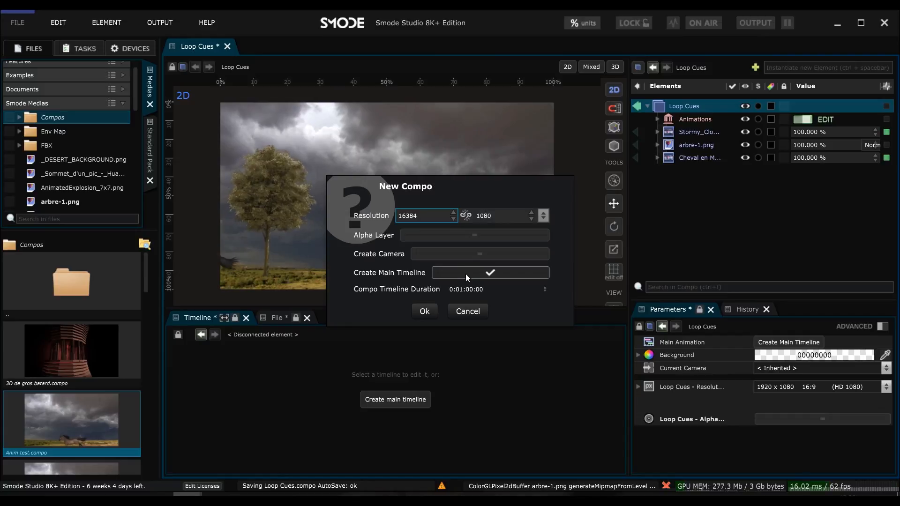
# - Dismiss the new composition dialog and create a main timeline for the existing Loop Cues composition
pyautogui.click(467, 311)
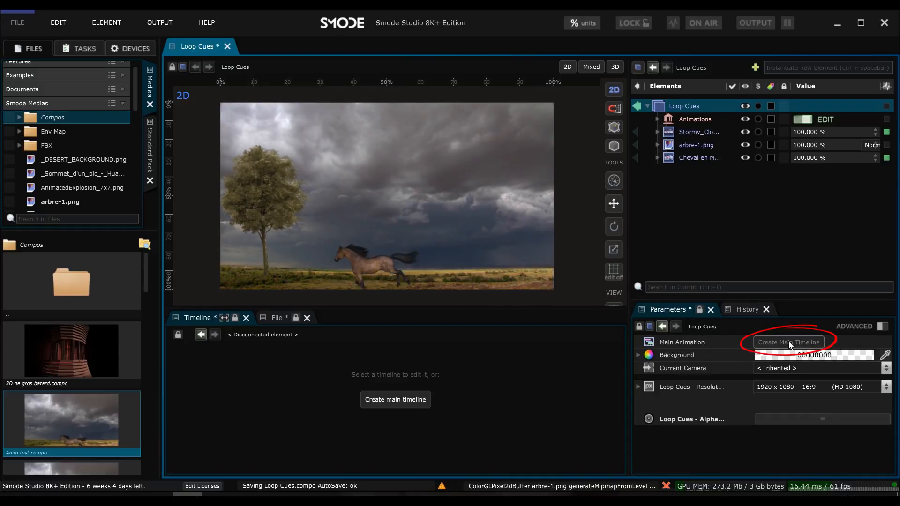
pyautogui.click(398, 400)
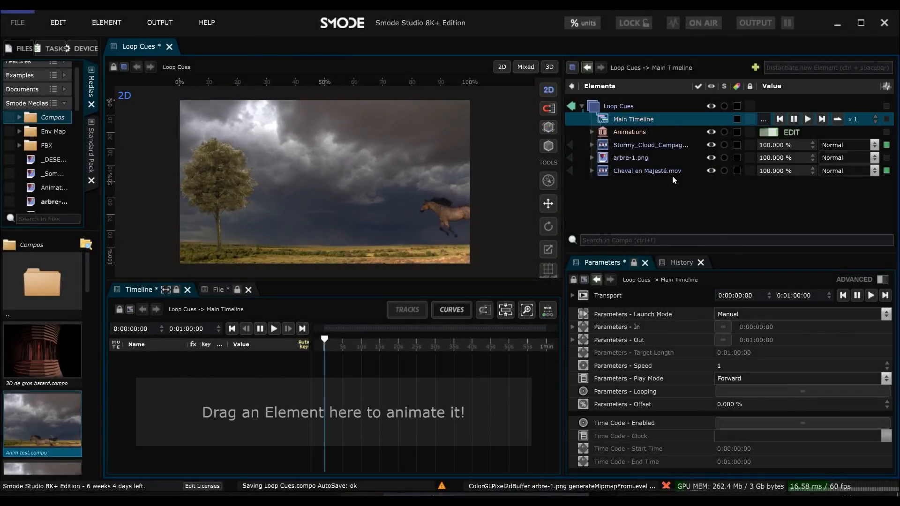
pyautogui.moveTo(725, 254); pyautogui.dragTo(725, 196)
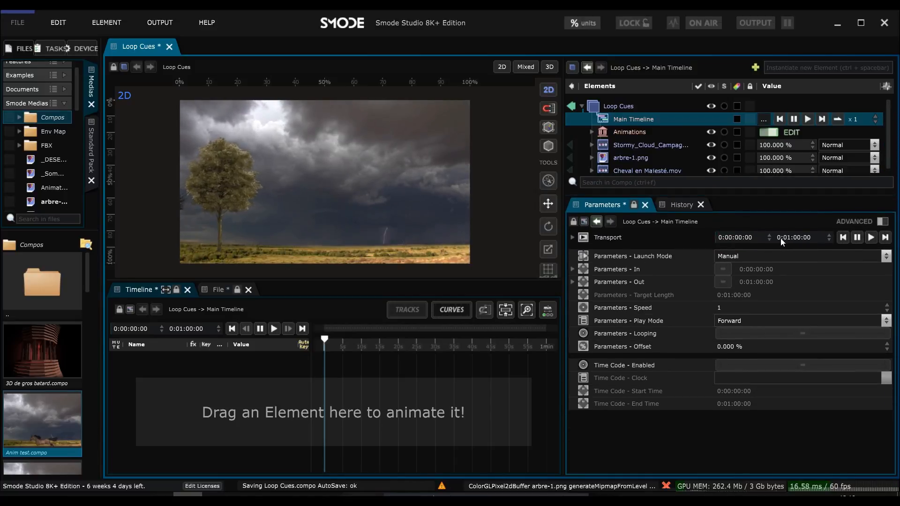
pyautogui.moveTo(706, 193); pyautogui.dragTo(713, 224)
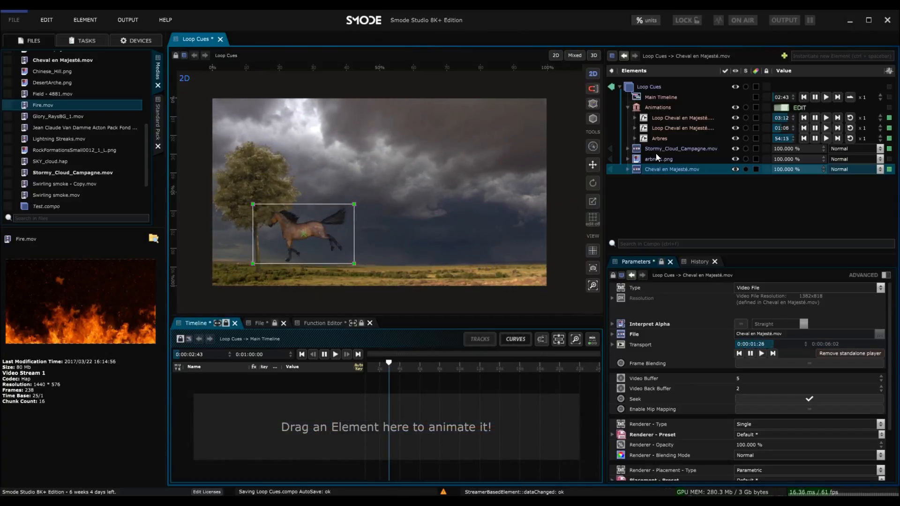
# - Place Glory_RaysBG_1.mov from the media files at the start of the main timeline and scrub through its track
pyautogui.click(627, 107)
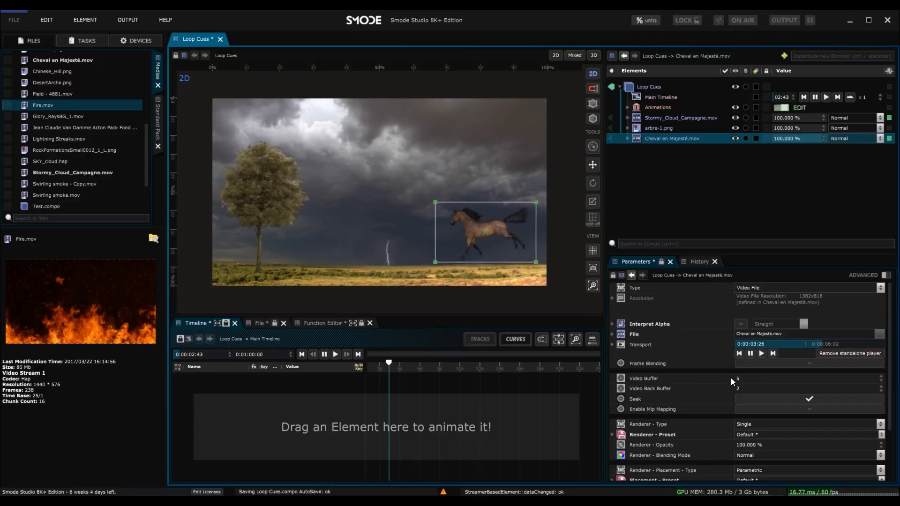
pyautogui.click(52, 115)
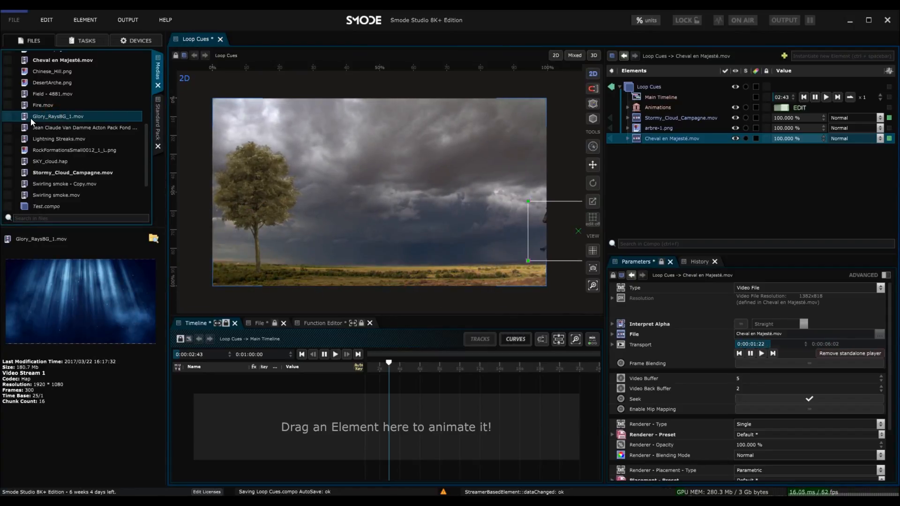
pyautogui.click(376, 357)
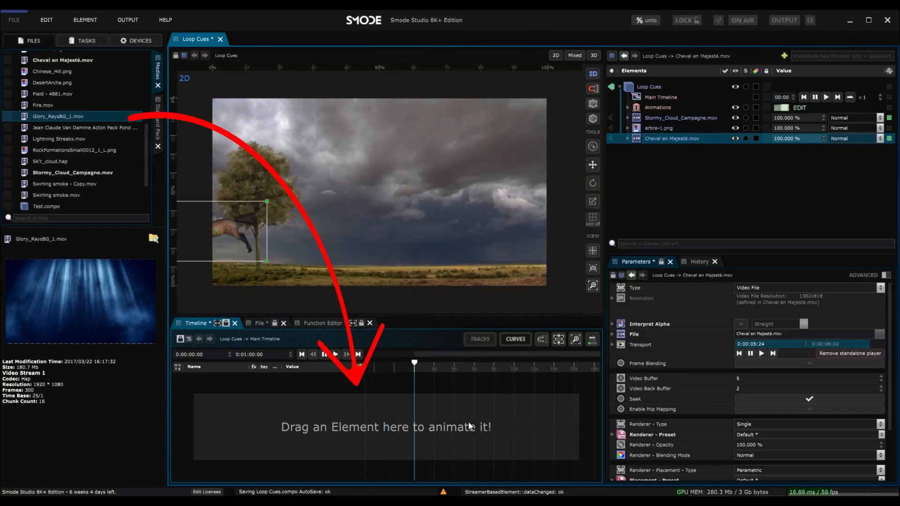
pyautogui.moveTo(25, 116)
pyautogui.mouseDown()
pyautogui.moveTo(301, 370)
pyautogui.moveTo(370, 384)
pyautogui.mouseUp()
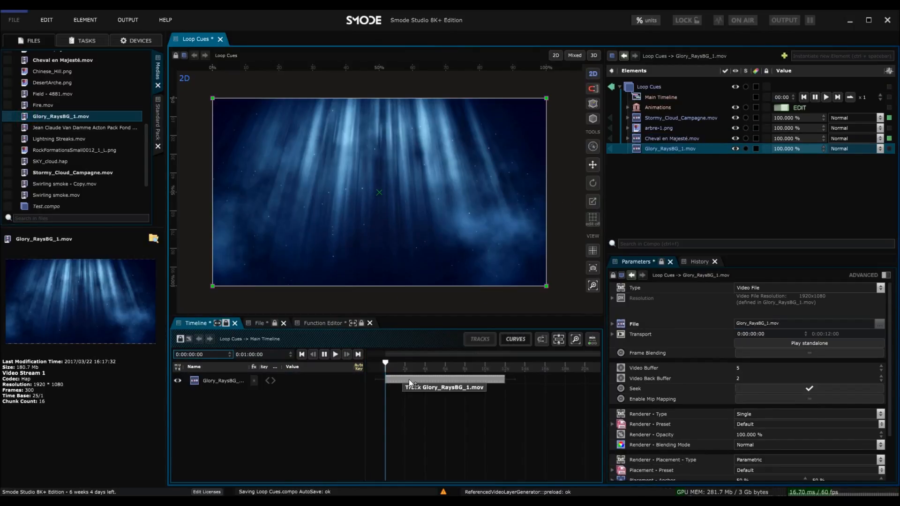
pyautogui.moveTo(465, 364)
pyautogui.mouseDown()
pyautogui.moveTo(478, 363)
pyautogui.moveTo(403, 363)
pyautogui.moveTo(448, 363)
pyautogui.mouseUp()
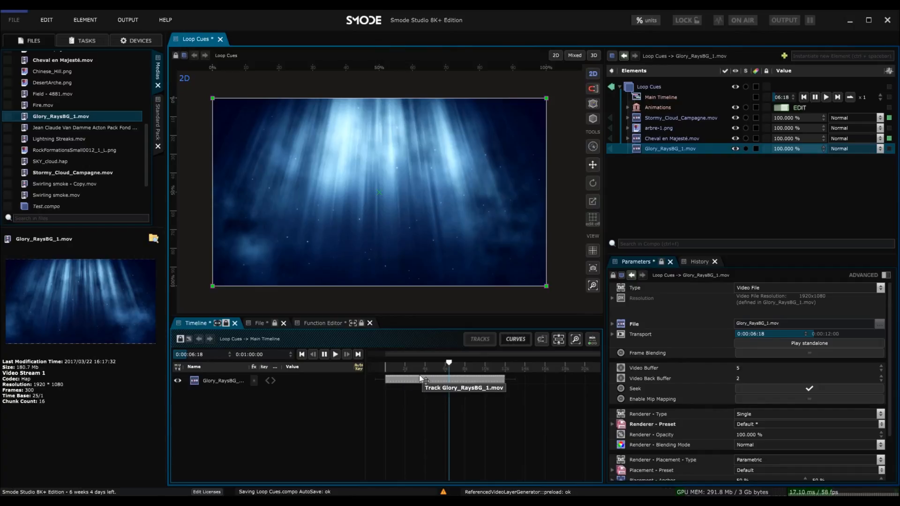
pyautogui.press('Home')
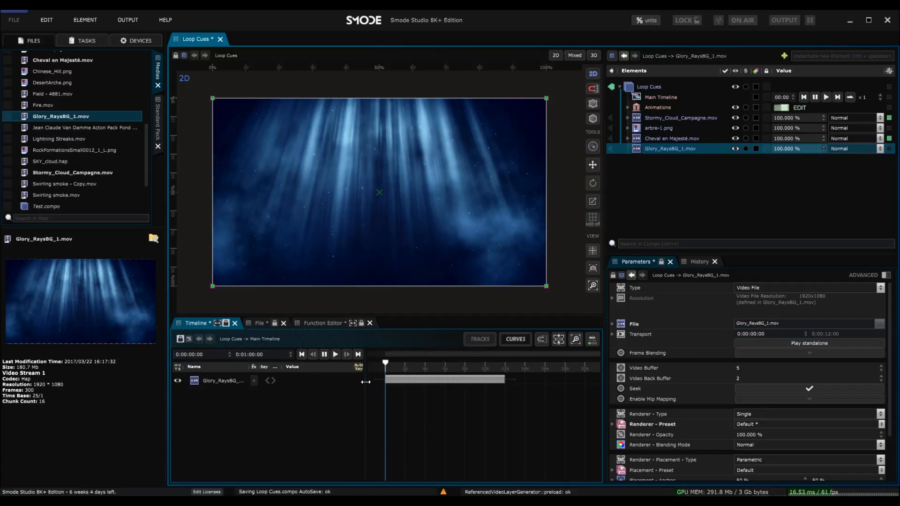
# - Set the Glory_RaysBG_1.mov layer's blending mode to Screen and lower its opacity to about 30%
pyautogui.click(851, 149)
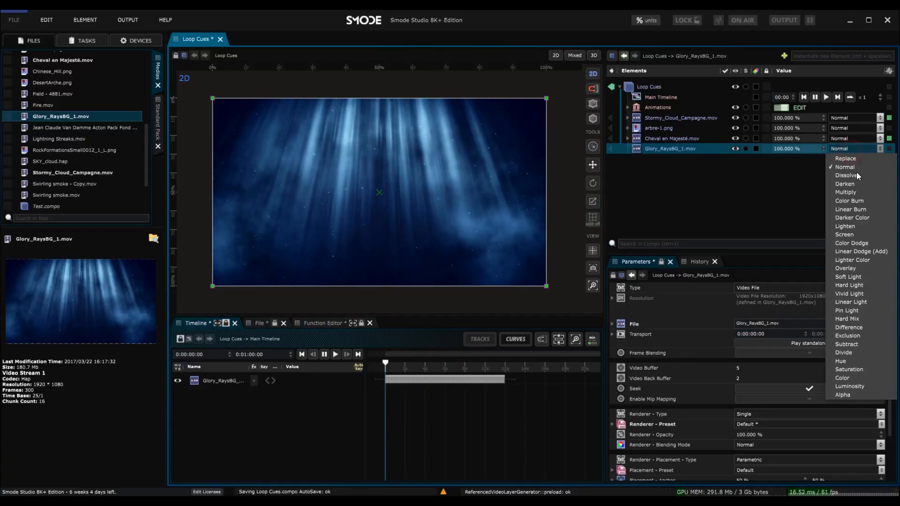
pyautogui.click(844, 234)
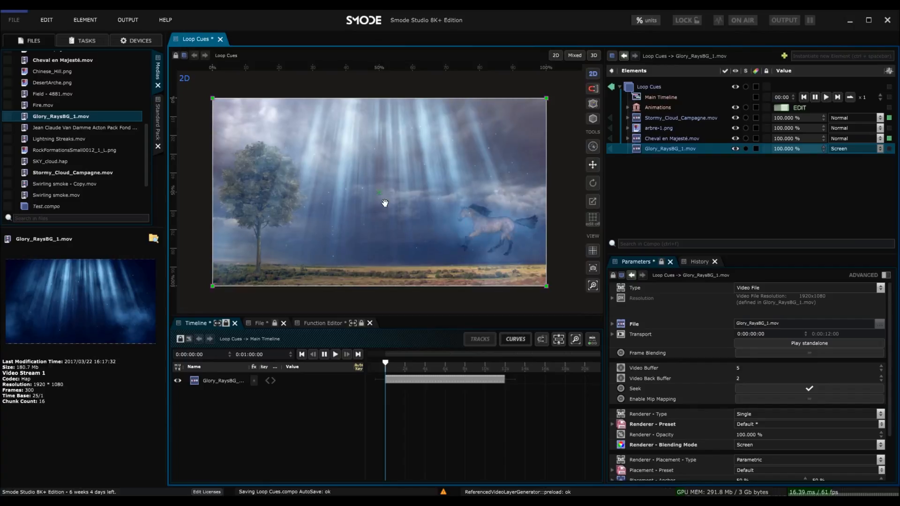
pyautogui.moveTo(792, 149); pyautogui.dragTo(750, 149)
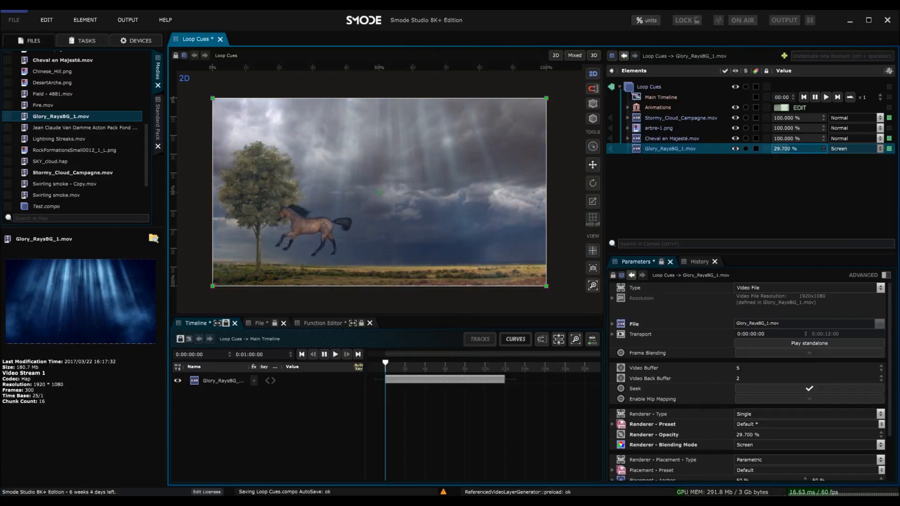
# - Add the arbre-1.png tree layer to the main timeline as a track starting at 0:00:00:00
pyautogui.click(646, 131)
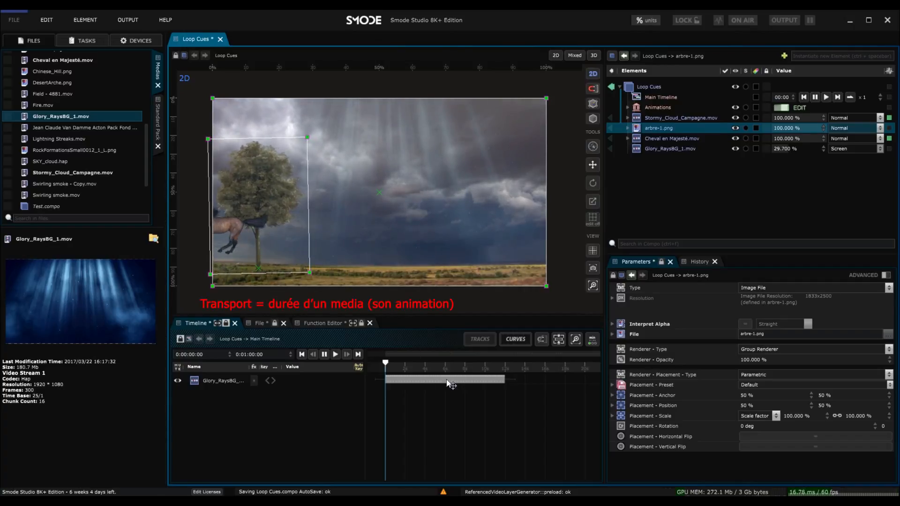
pyautogui.moveTo(640, 129); pyautogui.dragTo(400, 410)
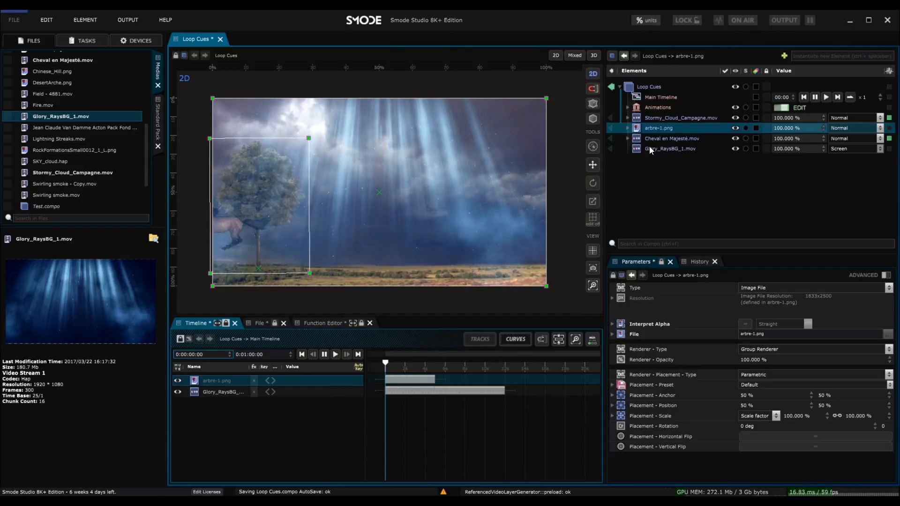
# - Reorder the Glory_RaysBG_1.mov layer between Stormy_Cloud_Campagne.mov and arbre-1.png so the rays render behind the tree and horse
pyautogui.click(628, 108)
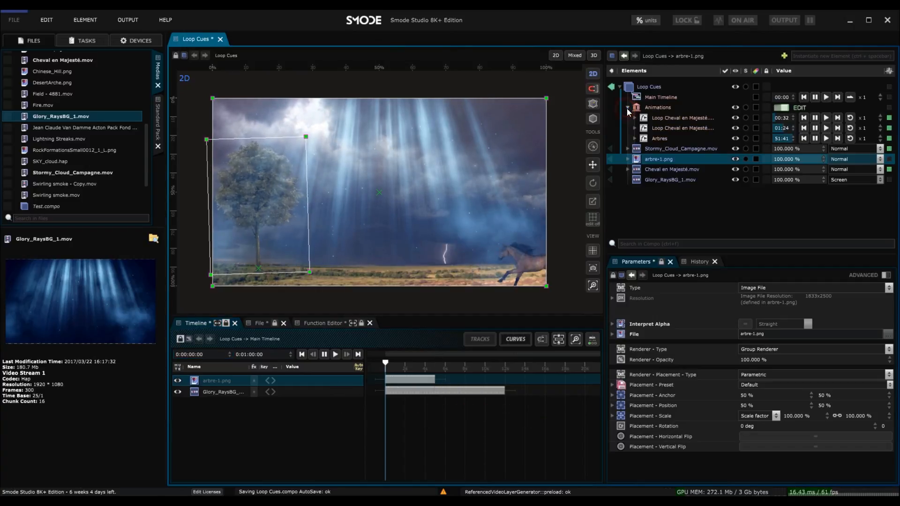
pyautogui.click(648, 128)
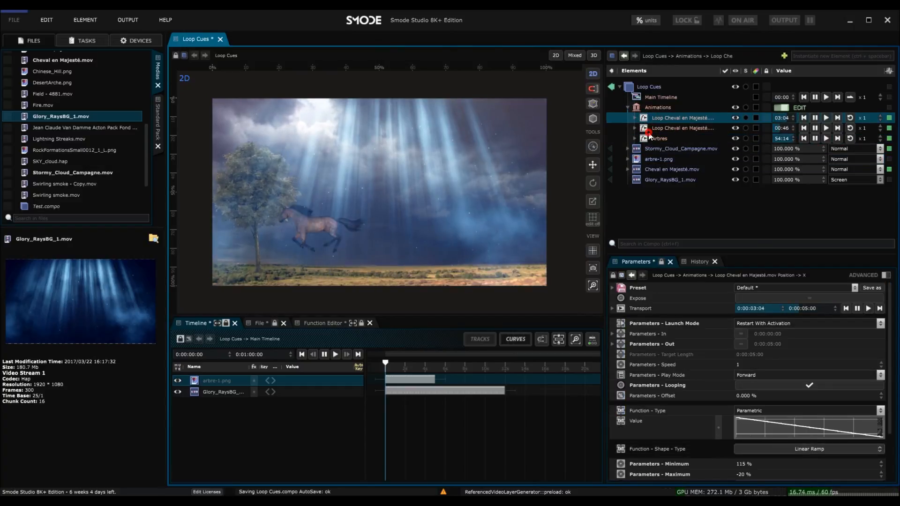
pyautogui.moveTo(642, 165); pyautogui.dragTo(645, 156)
pyautogui.click(645, 156)
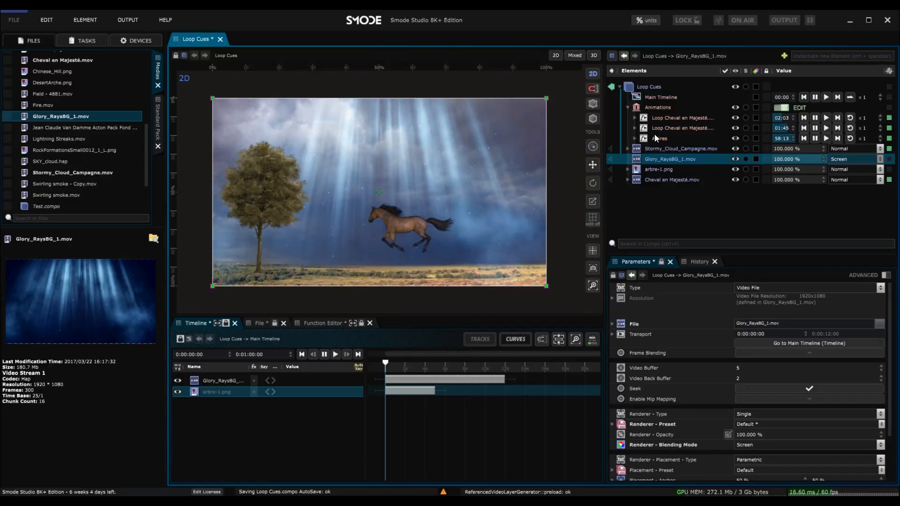
# - Add the Arbres noise animation to the main timeline with Animate from Timeline, and scrub through its track
pyautogui.click(650, 138)
pyautogui.moveTo(643, 148); pyautogui.dragTo(397, 418)
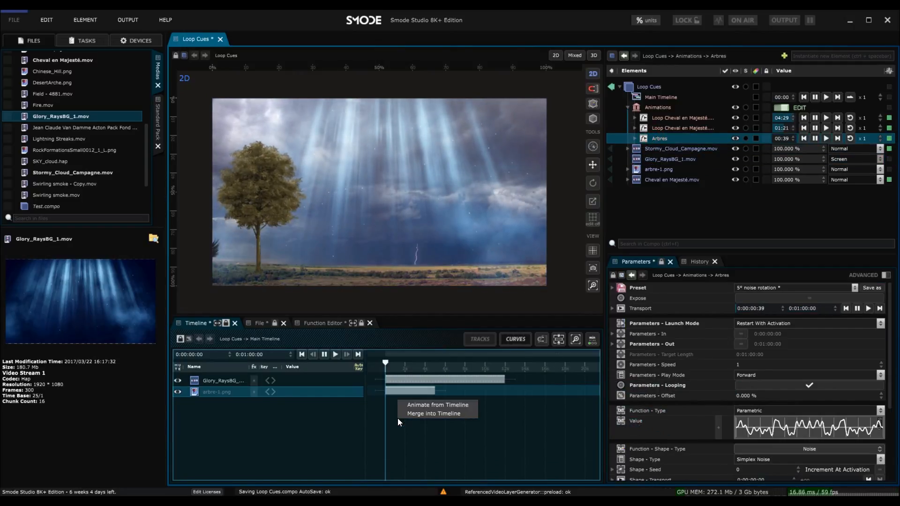
pyautogui.click(424, 405)
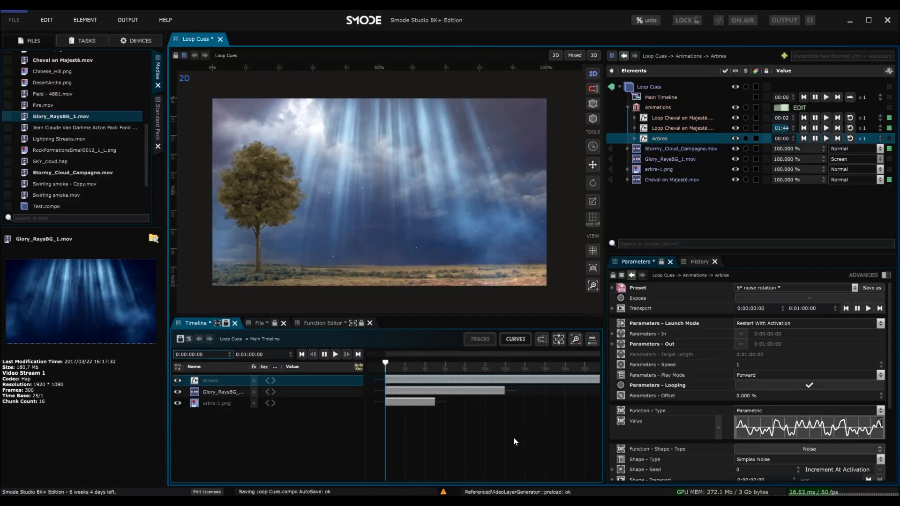
pyautogui.scroll(-5, 454, 440)
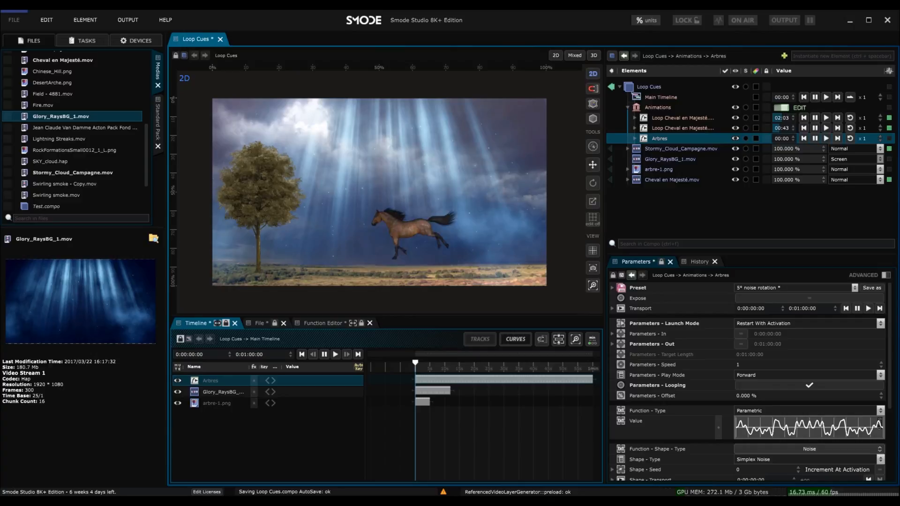
pyautogui.moveTo(415, 363); pyautogui.dragTo(467, 363)
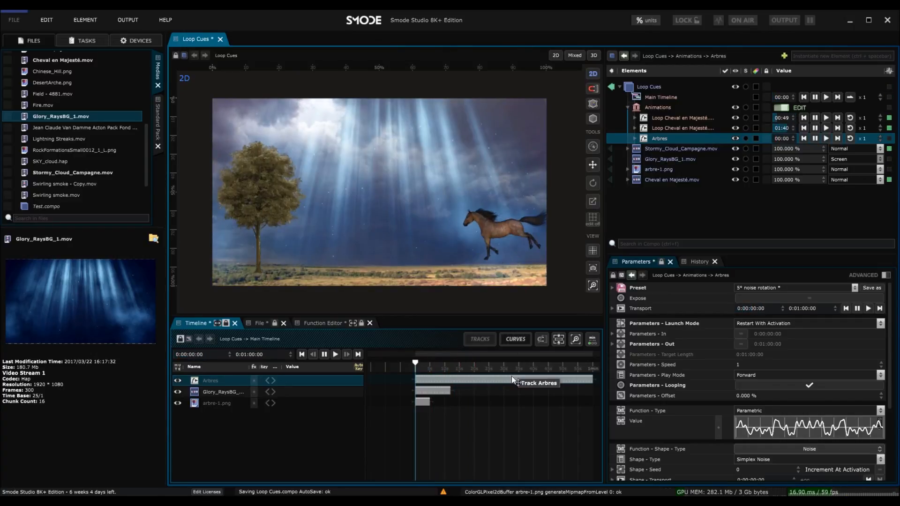
# - Set the Arbres animation's transport duration to 10 seconds
pyautogui.click(511, 378)
pyautogui.click(654, 141)
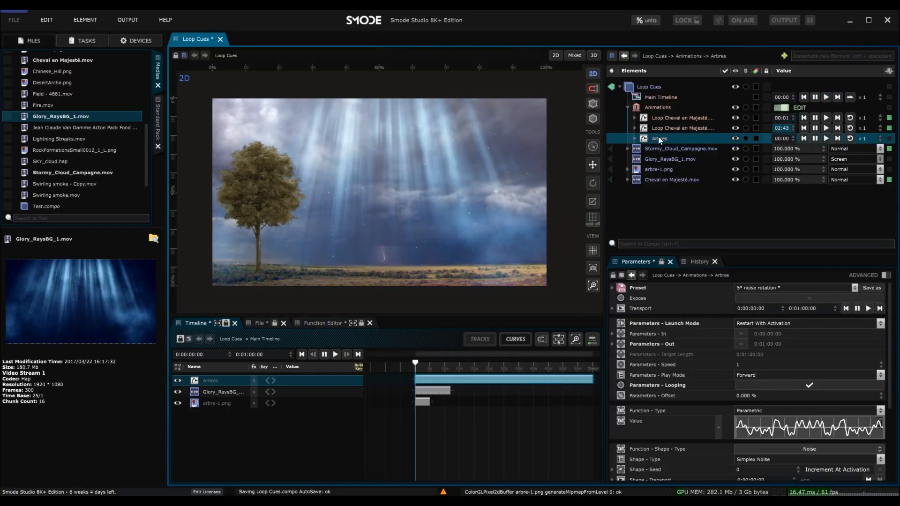
pyautogui.scroll(-3, 776, 398)
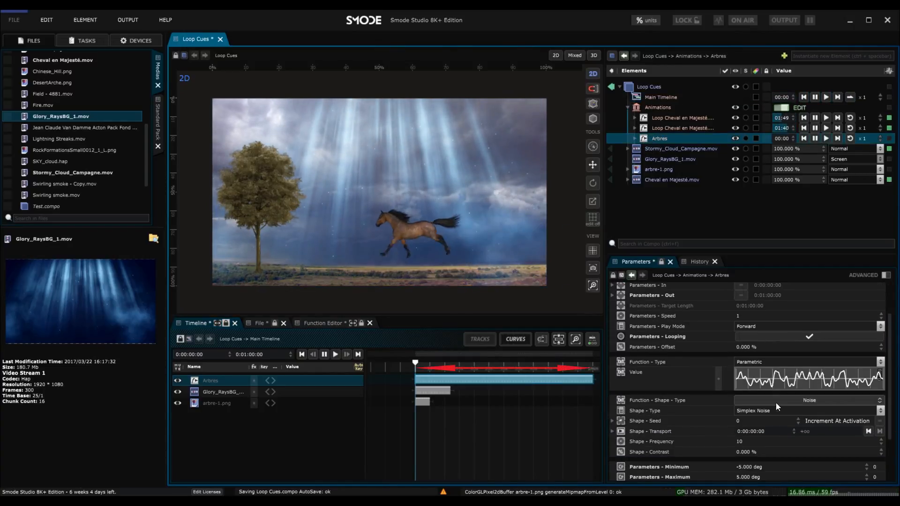
pyautogui.scroll(3, 771, 420)
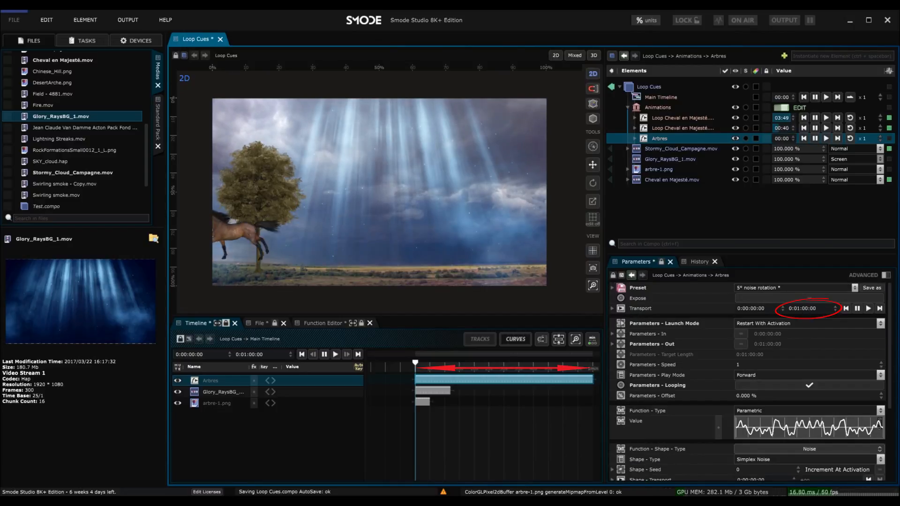
pyautogui.doubleClick(804, 308)
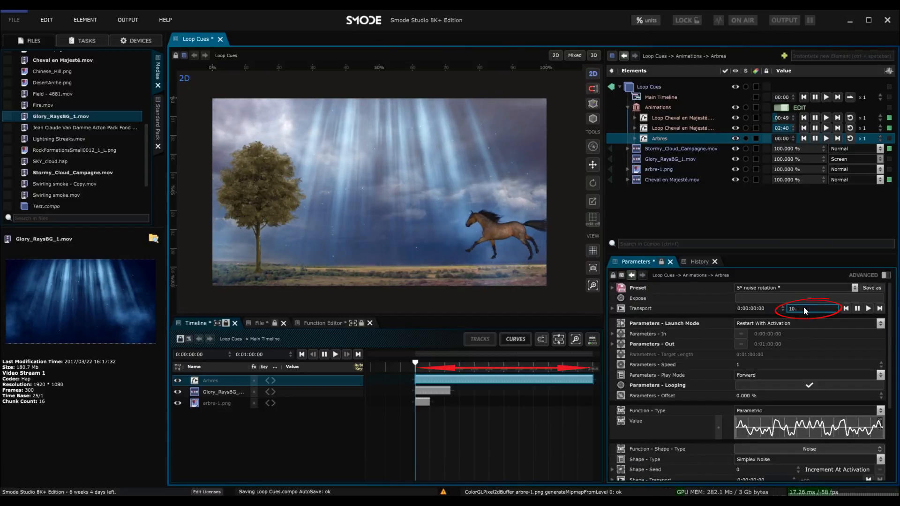
pyautogui.press('Return')
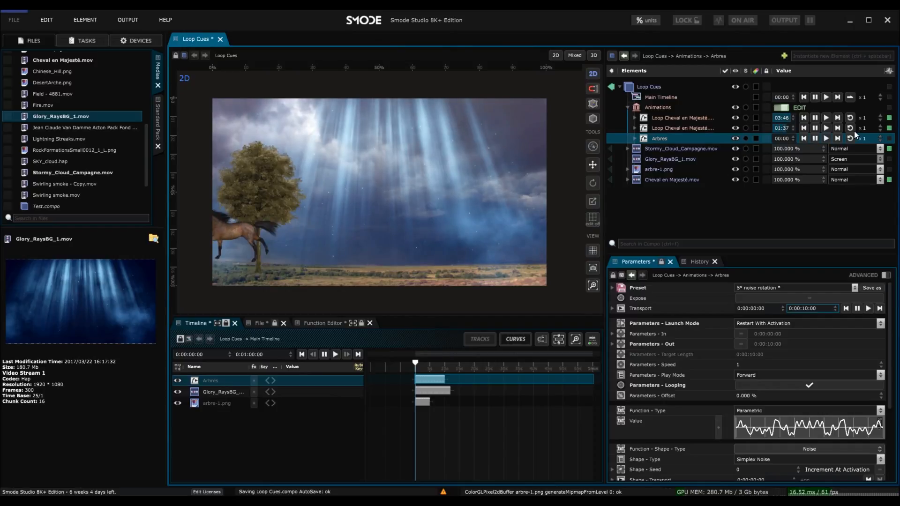
# - Play the Arbres animation on its own and preview its motion through the main timeline
pyautogui.click(825, 139)
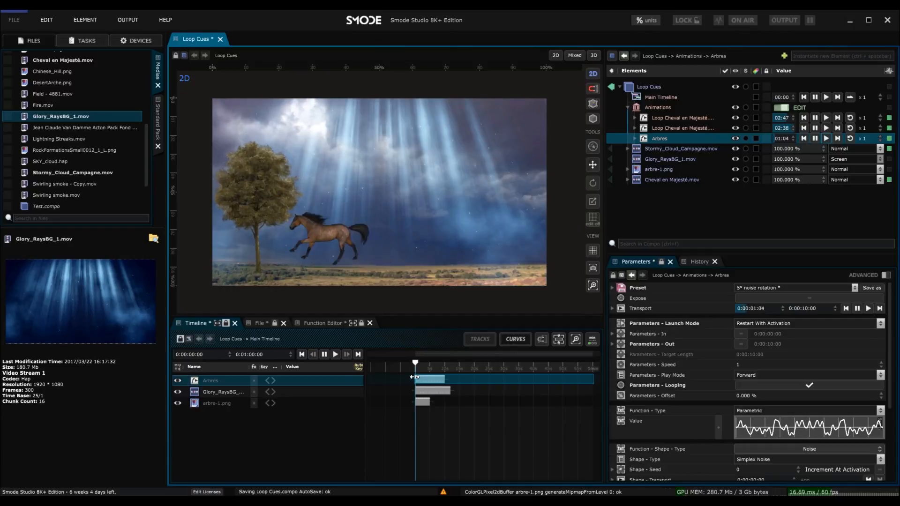
pyautogui.press('space')
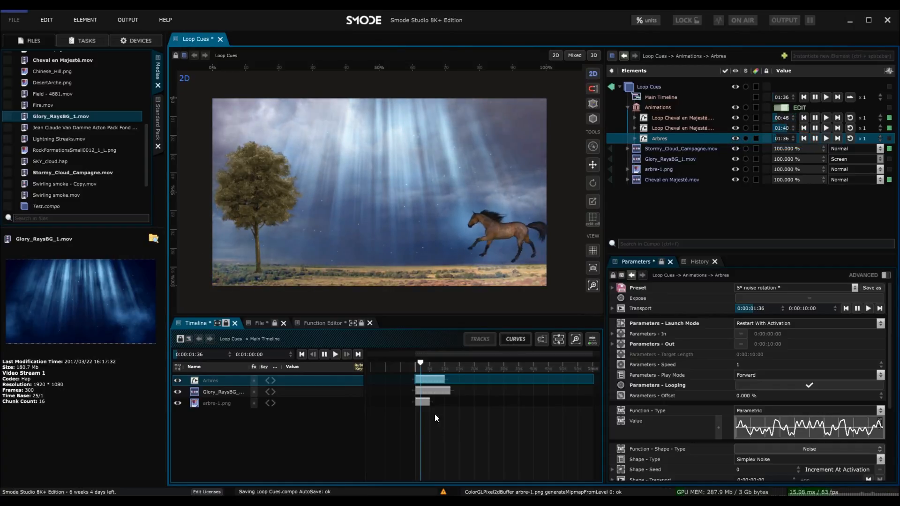
# - Examine the timeline block parameters of the arbre-1.png and Glory_RaysBG_1.mov tracks
pyautogui.click(667, 127)
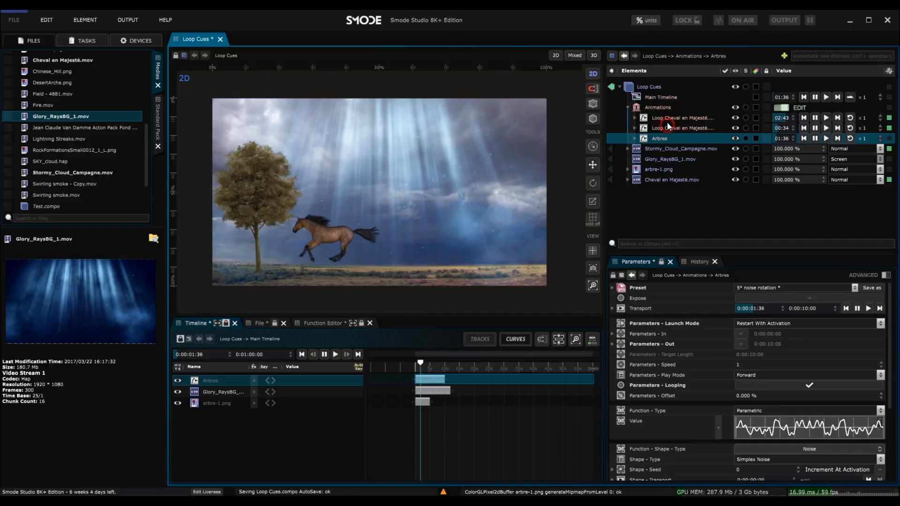
pyautogui.click(664, 117)
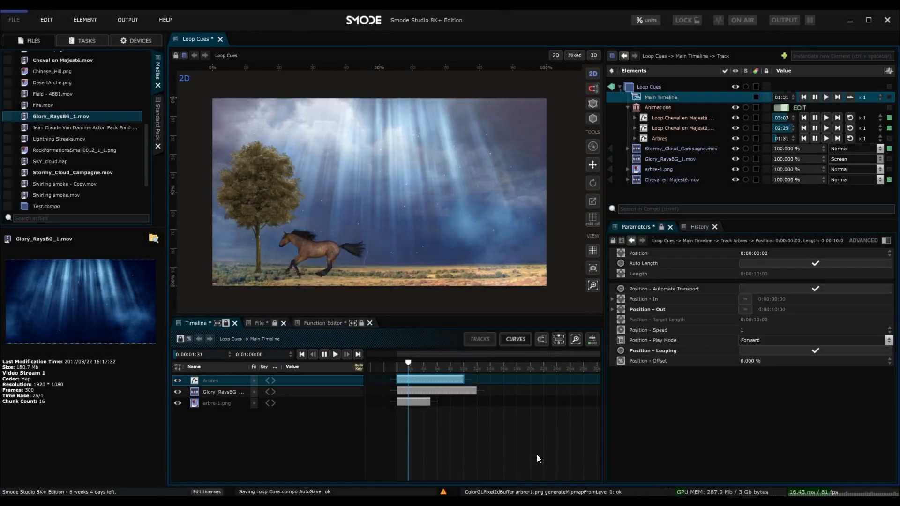
pyautogui.click(429, 390)
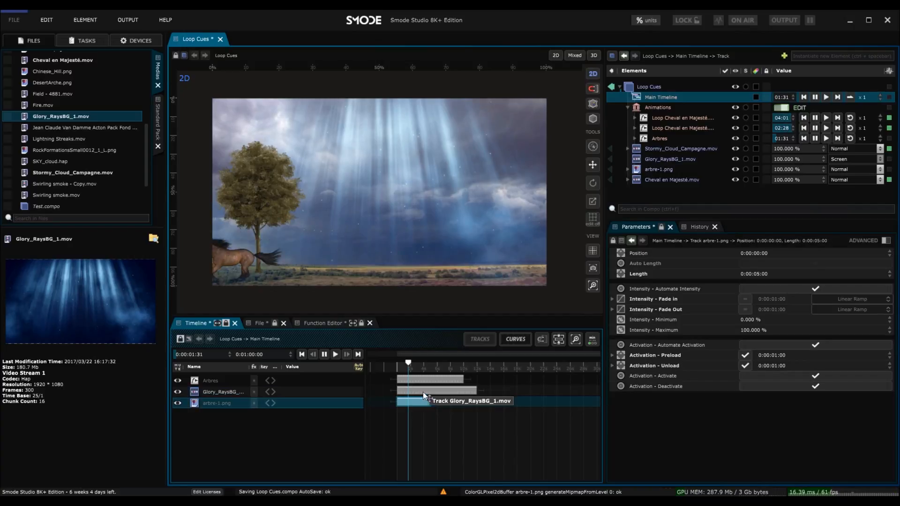
pyautogui.click(423, 392)
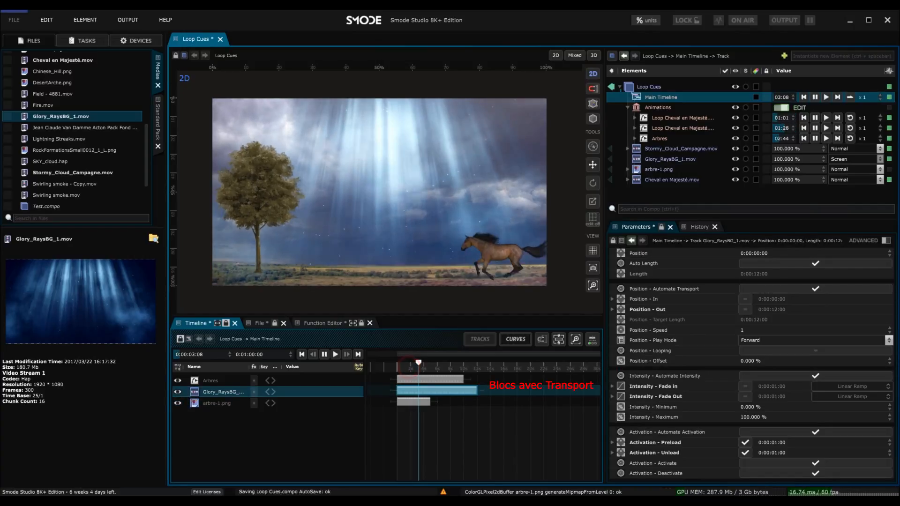
# - Extend the arbre-1.png track to a length of 0:00:12:40 and scrub the timeline to about 0:00:06:34
pyautogui.click(427, 402)
pyautogui.moveTo(429, 402); pyautogui.dragTo(469, 400)
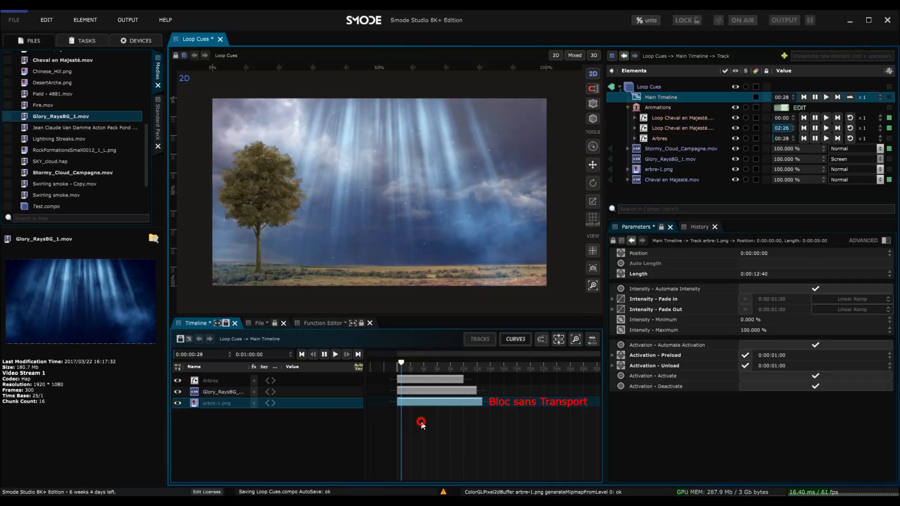
pyautogui.click(402, 366)
pyautogui.moveTo(402, 365); pyautogui.dragTo(442, 363)
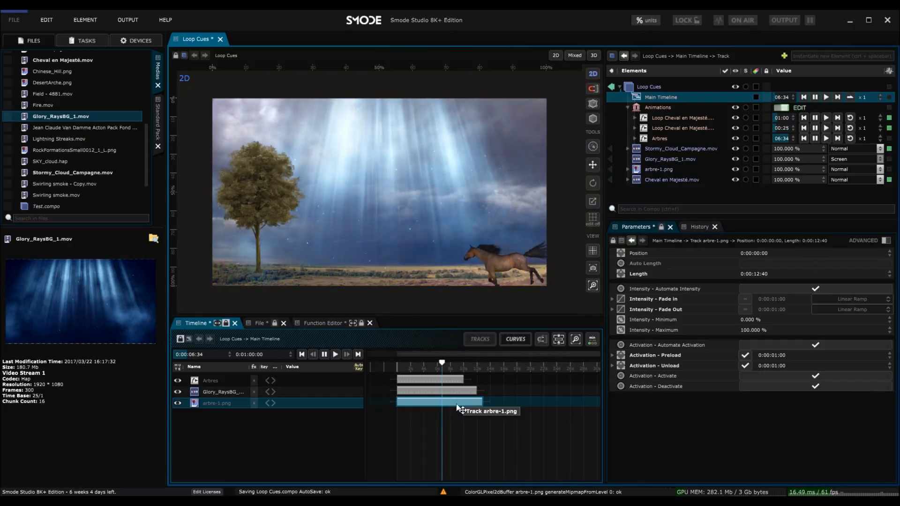
# - Compare the block parameters of the Glory_RaysBG_1.mov video track with those of the arbre-1.png image track
pyautogui.click(460, 389)
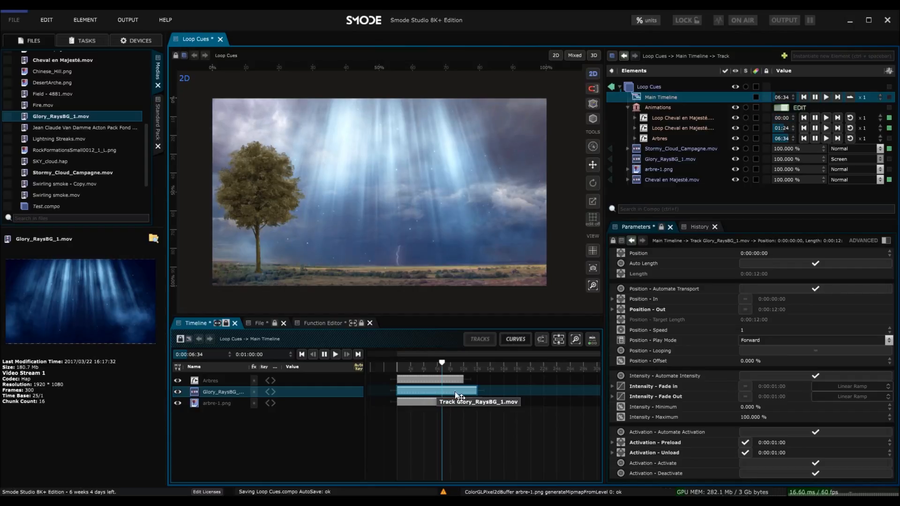
pyautogui.click(428, 401)
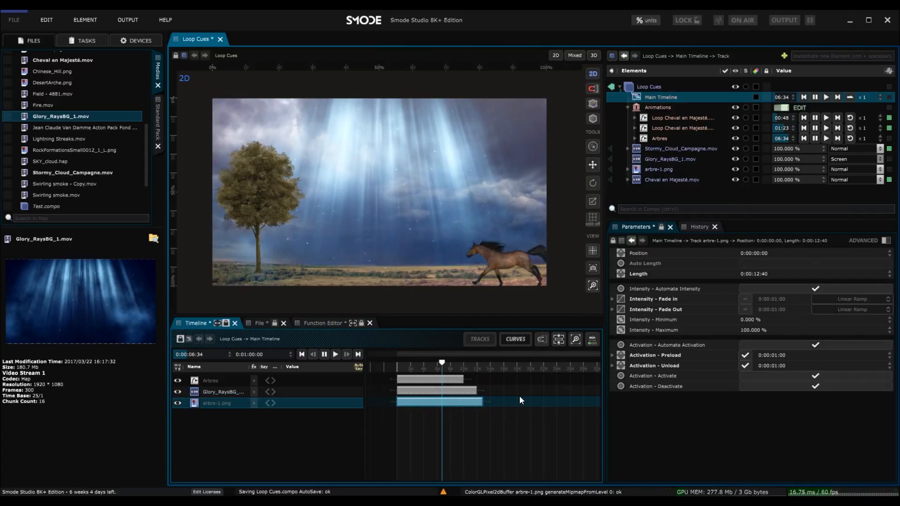
pyautogui.click(414, 390)
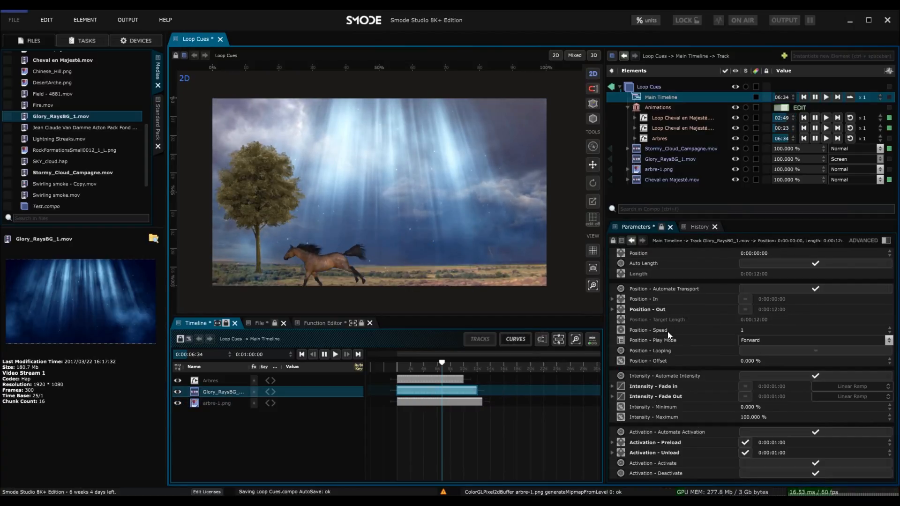
# - Slow the Glory_RaysBG_1.mov track's playback speed to 0.35
pyautogui.click(687, 333)
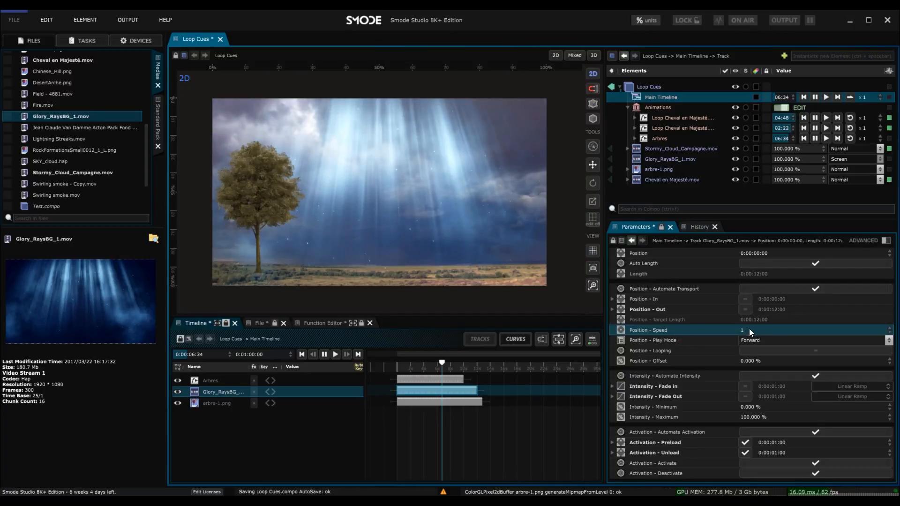
pyautogui.doubleClick(750, 330)
pyautogui.write('0.41')
pyautogui.press('Return')
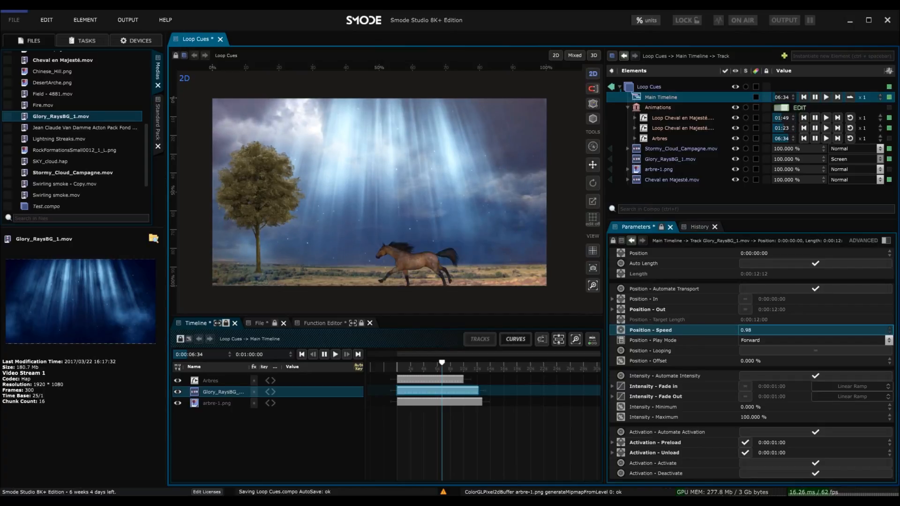
pyautogui.write('0.35')
pyautogui.press('Return')
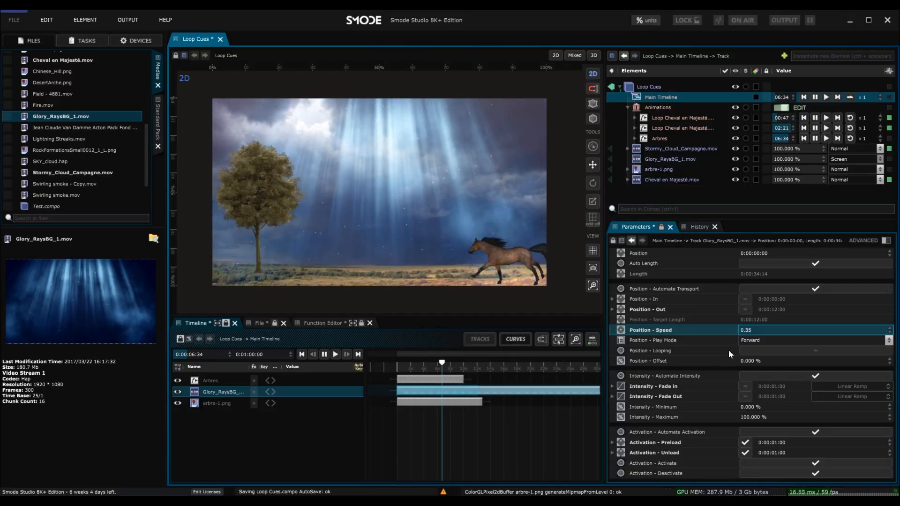
# - Set the Glory_RaysBG_1.mov track's playback speed back to 1
pyautogui.doubleClick(748, 330)
pyautogui.write('1')
pyautogui.press('Return')
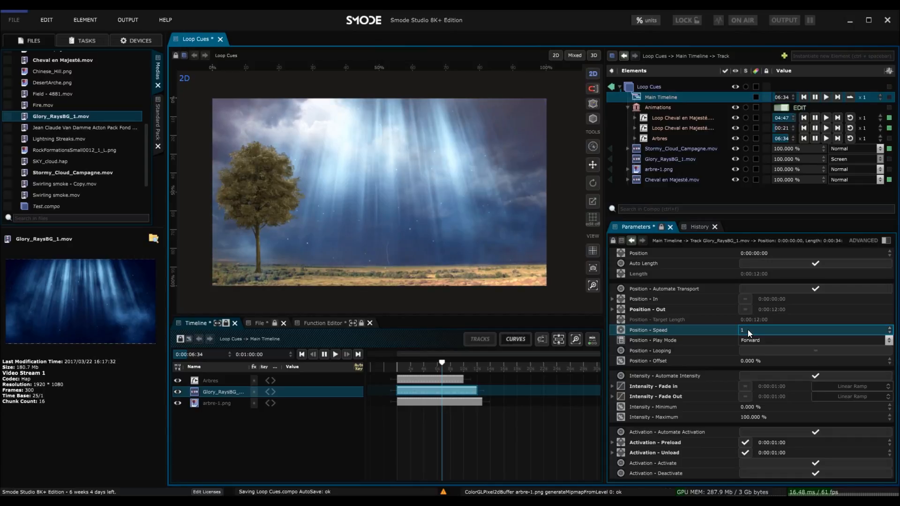
# - Split the arbre-1.png block at 0:00:06:34 and move its second part to start at 0:00:09:39
pyautogui.click(476, 378)
pyautogui.click(456, 402)
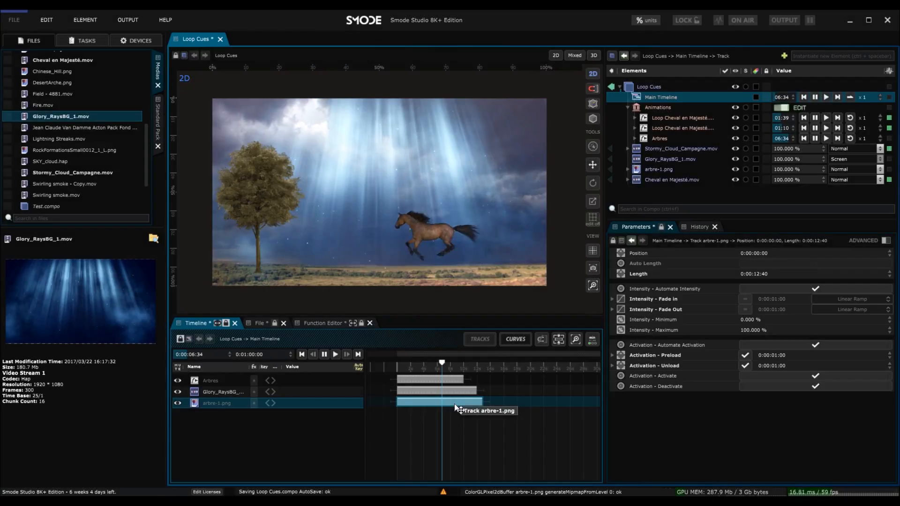
pyautogui.hotkey('ctrl', 'shift', 'd')
pyautogui.moveTo(461, 403); pyautogui.dragTo(476, 409)
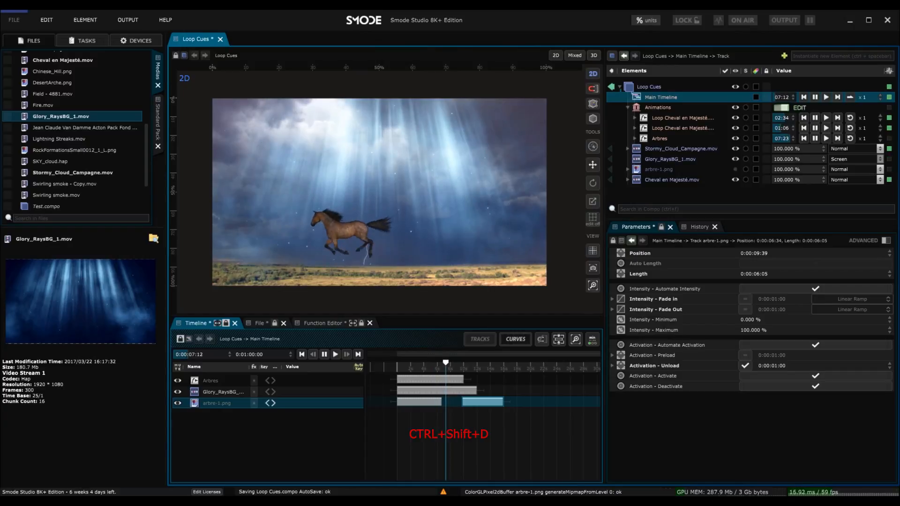
# - Add an intensity fade-out to the first arbre-1.png block and set its duration to 0:00:03:00
pyautogui.keyDown('alt'); pyautogui.click(440, 406); pyautogui.keyUp('alt')
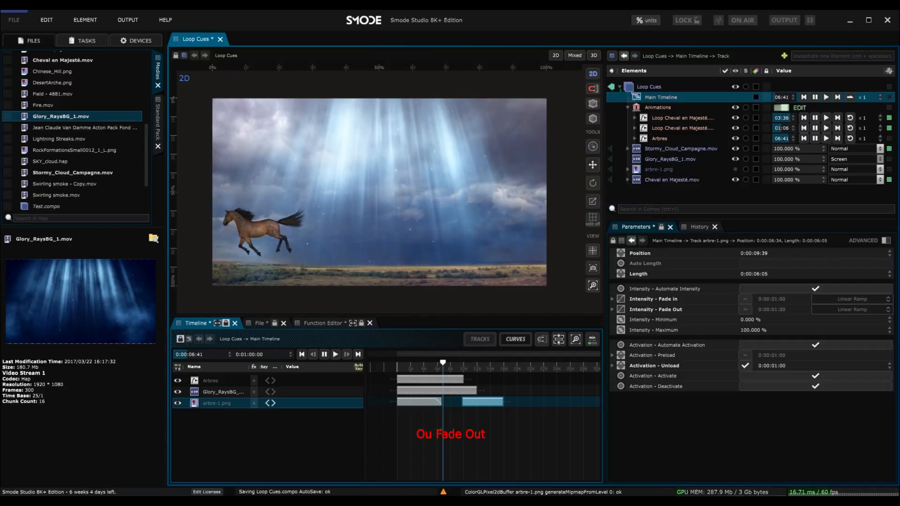
pyautogui.click(430, 400)
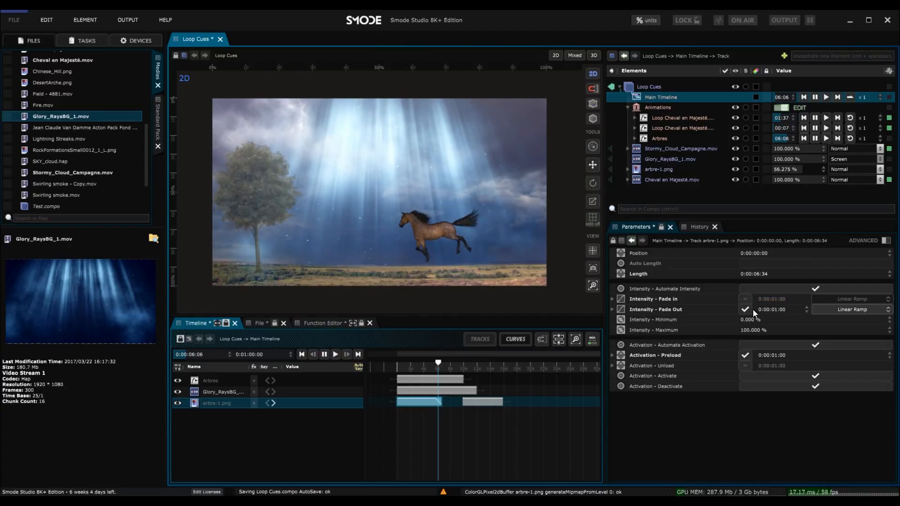
pyautogui.doubleClick(775, 309)
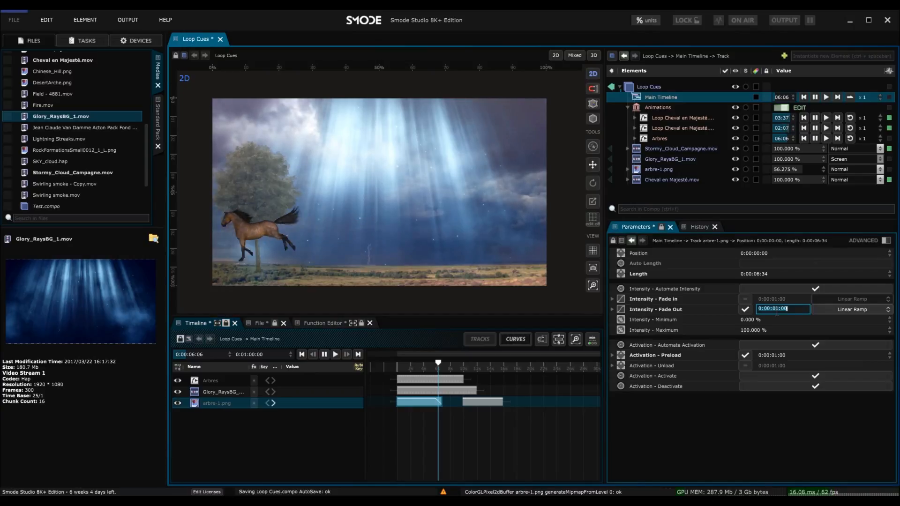
pyautogui.press('Return')
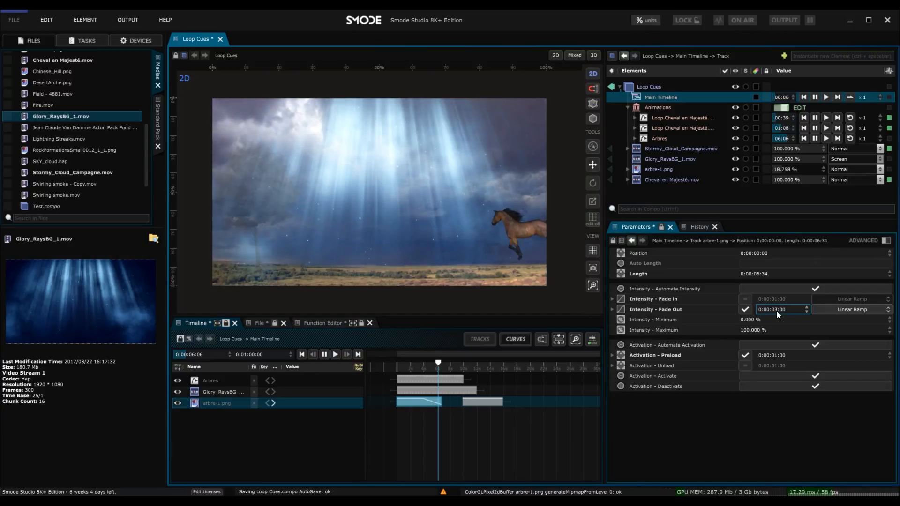
# - Try the Noise curve for the first arbre-1.png block's fade-out and return it to Linear Ramp
pyautogui.click(844, 310)
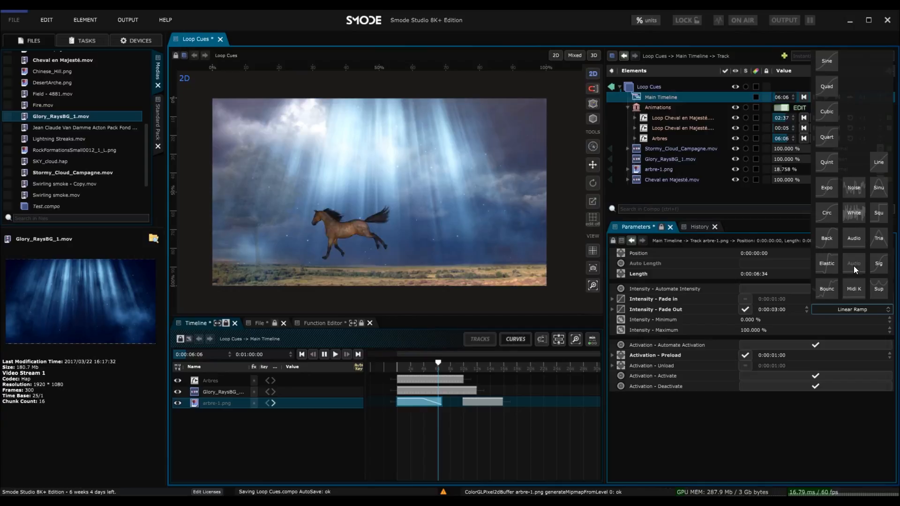
pyautogui.click(850, 186)
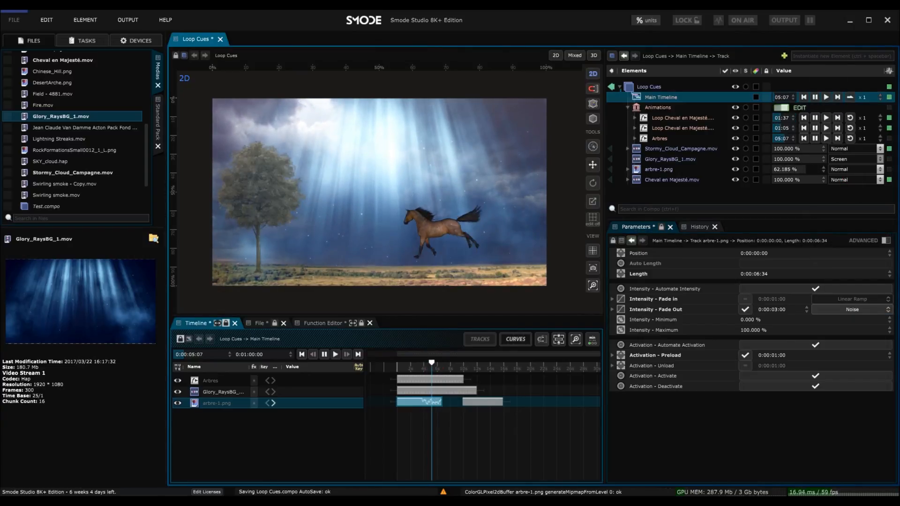
pyautogui.click(854, 310)
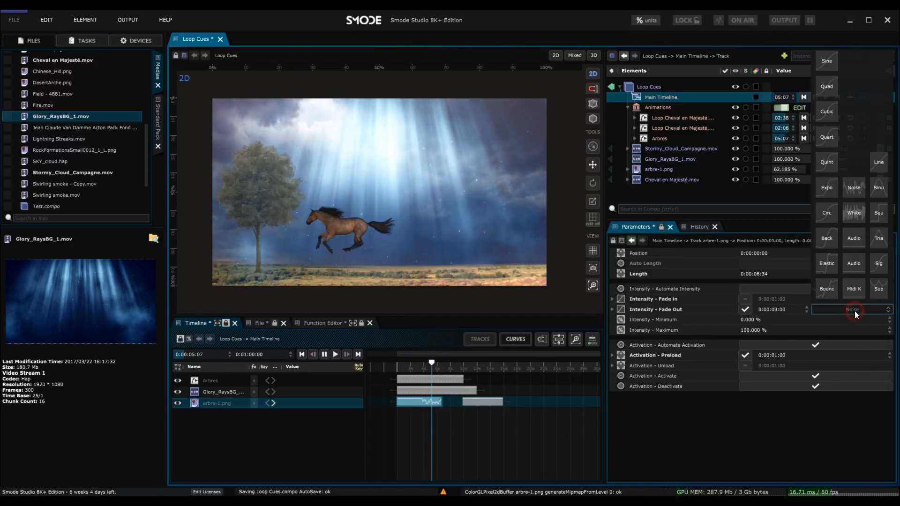
pyautogui.click(878, 164)
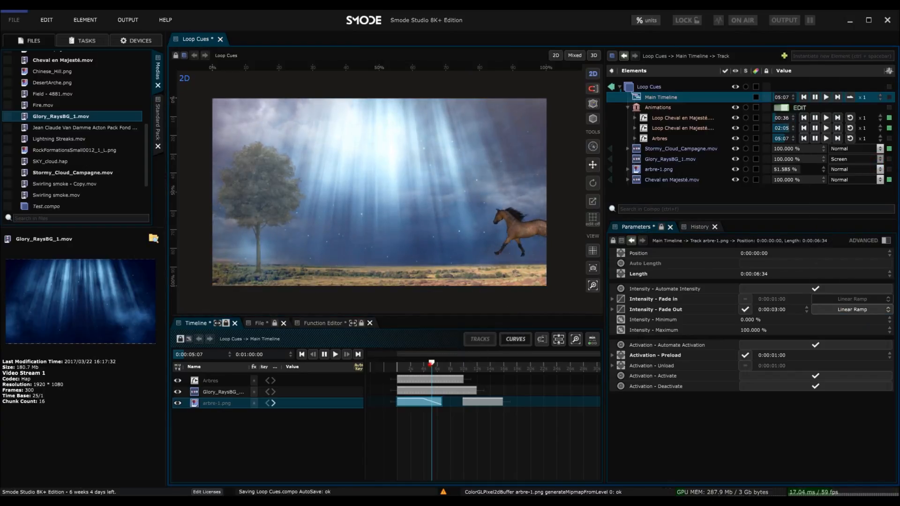
# - Delete the second arbre-1.png block from the main timeline
pyautogui.click(470, 403)
pyautogui.press('Delete')
pyautogui.press('Return')
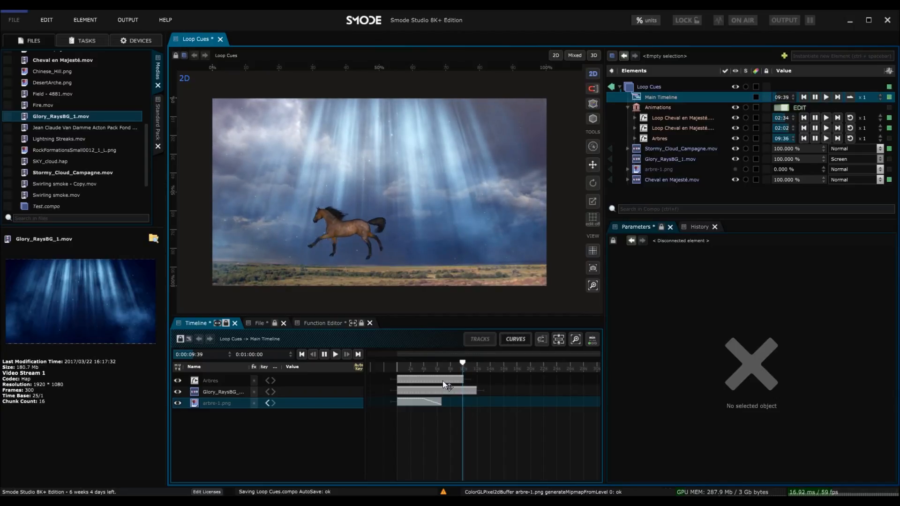
# - Trim the Glory_RaysBG_1.mov block to 0:00:06:04 and add a second block on its track starting at 0:00:12:00
pyautogui.click(432, 392)
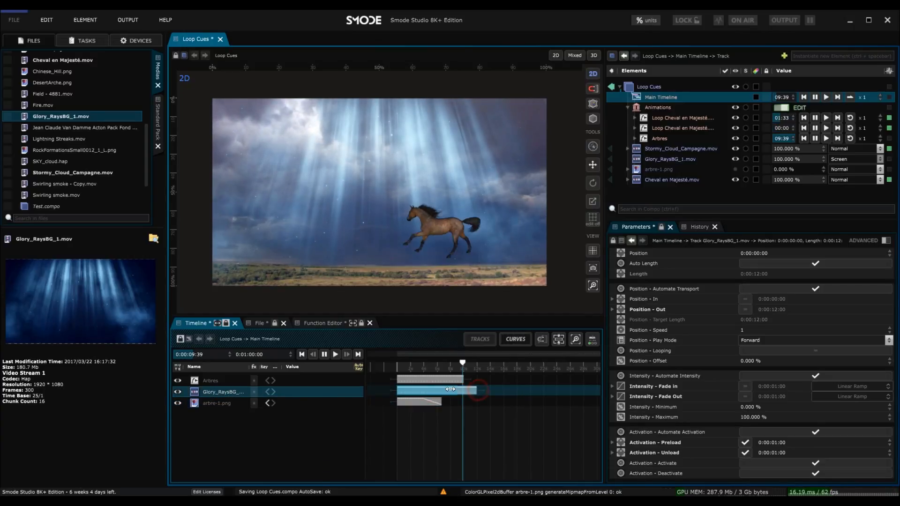
pyautogui.moveTo(439, 389); pyautogui.dragTo(400, 390)
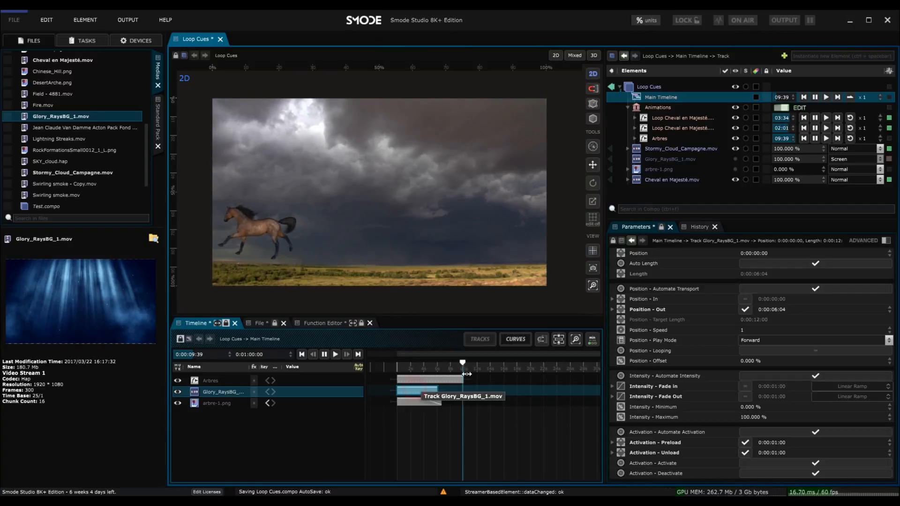
pyautogui.keyDown('ctrl'); pyautogui.click(484, 389); pyautogui.keyUp('ctrl')
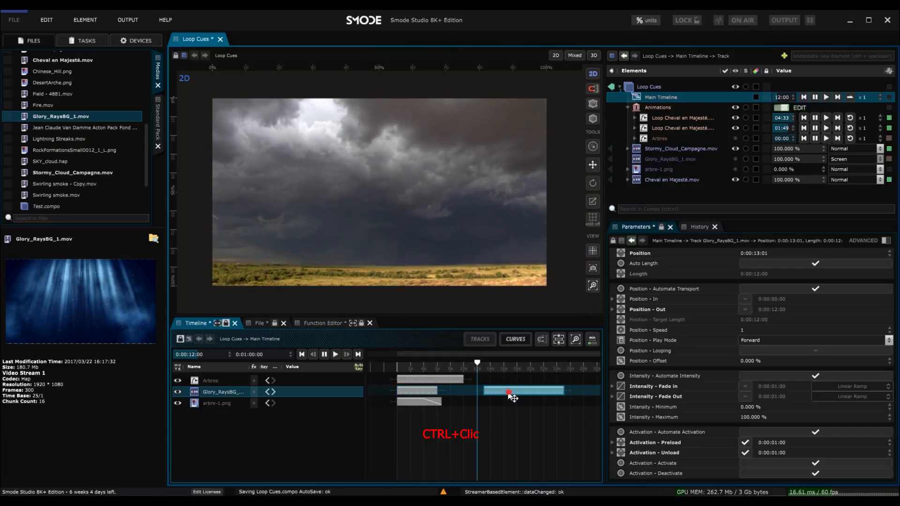
pyautogui.moveTo(506, 397); pyautogui.dragTo(499, 398)
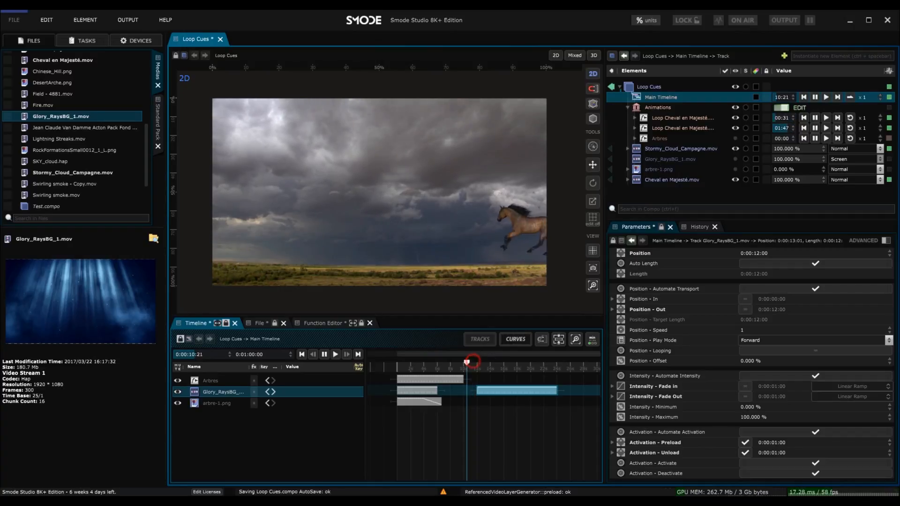
# - Select the Glory_RaysBG_1.mov layer and scrub the timeline to about 0:00:12:06 to examine how it preloads and activates for its second block
pyautogui.click(667, 161)
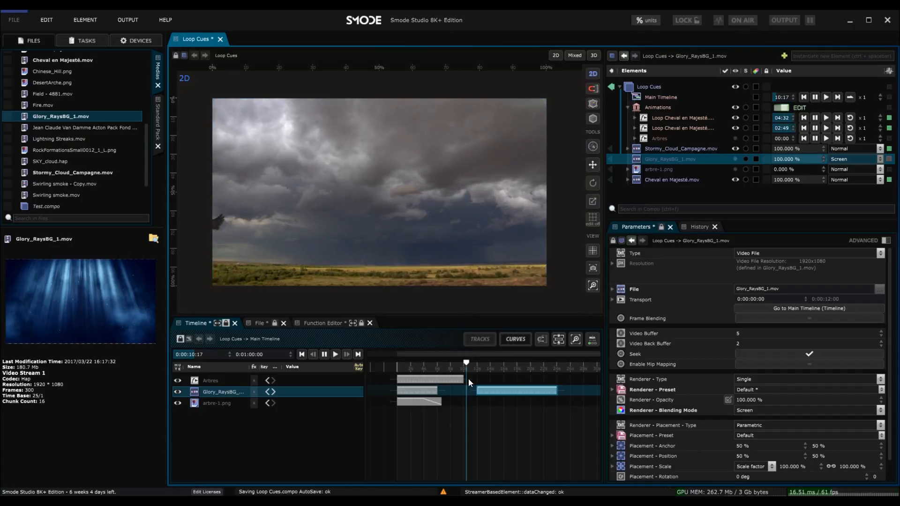
pyautogui.scroll(3, 473, 395)
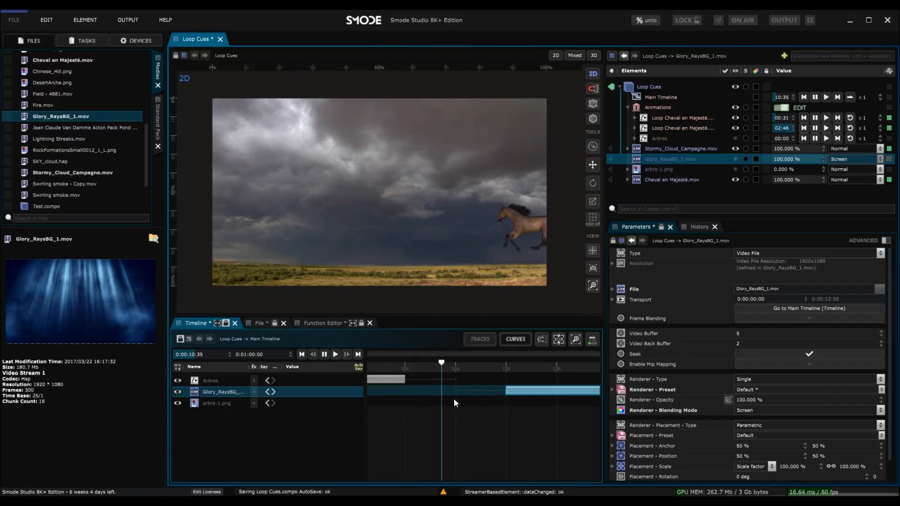
pyautogui.click(445, 363)
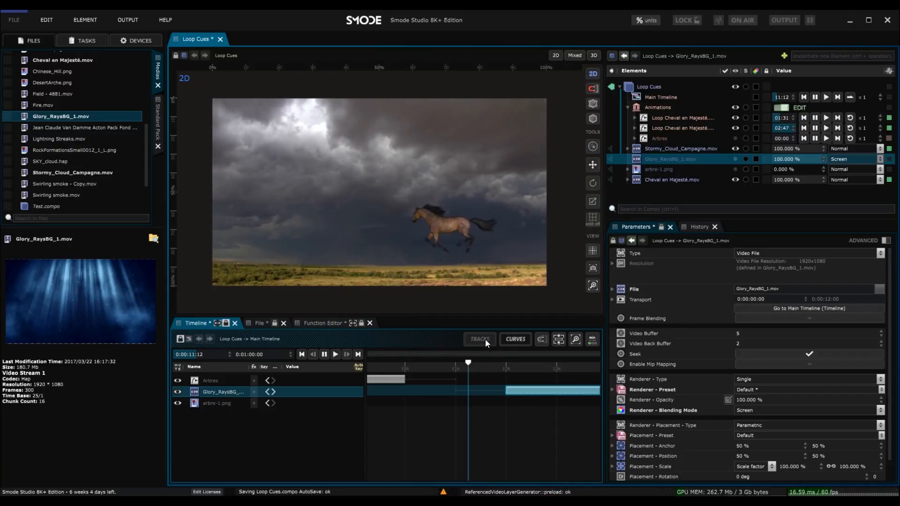
pyautogui.click(473, 363)
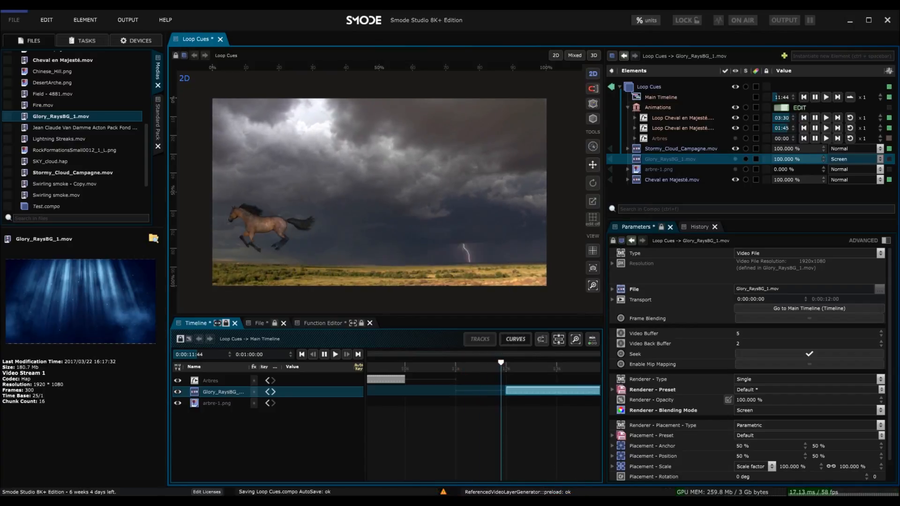
pyautogui.scroll(-5, 474, 437)
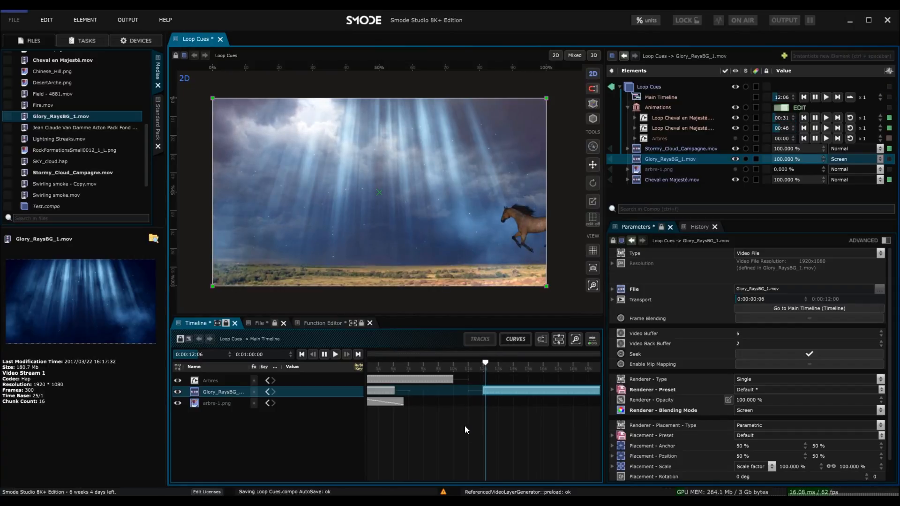
pyautogui.scroll(-3, 471, 406)
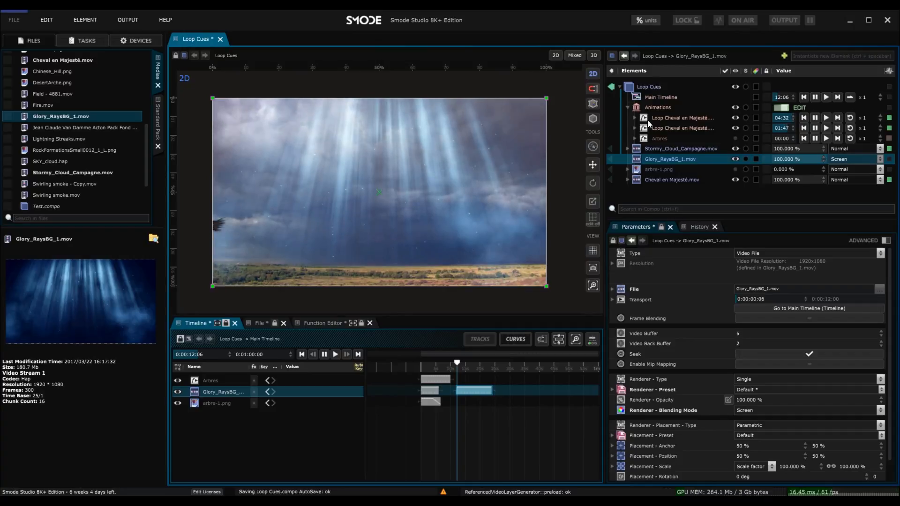
# - Collapse the Animations group and delete the second Glory_RaysBG_1.mov block from the timeline
pyautogui.click(626, 108)
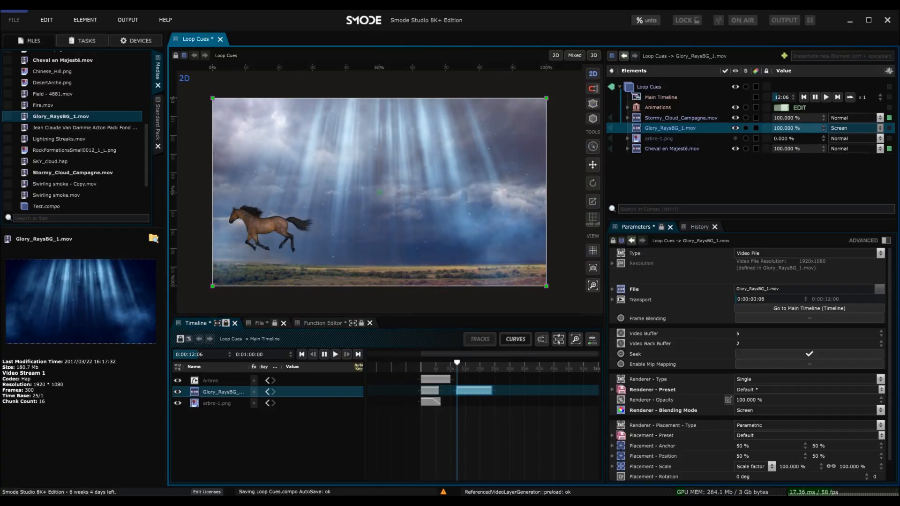
pyautogui.click(468, 393)
pyautogui.press('Delete')
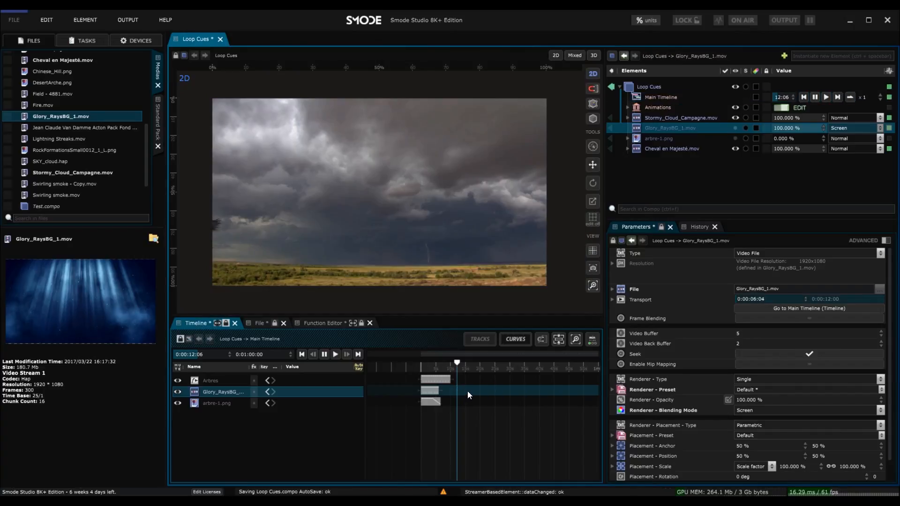
# - Extend the remaining Glory_RaysBG_1.mov block to 0:00:38:43 with auto length off, and enable its looping
pyautogui.hotkey('ctrl', 'z')
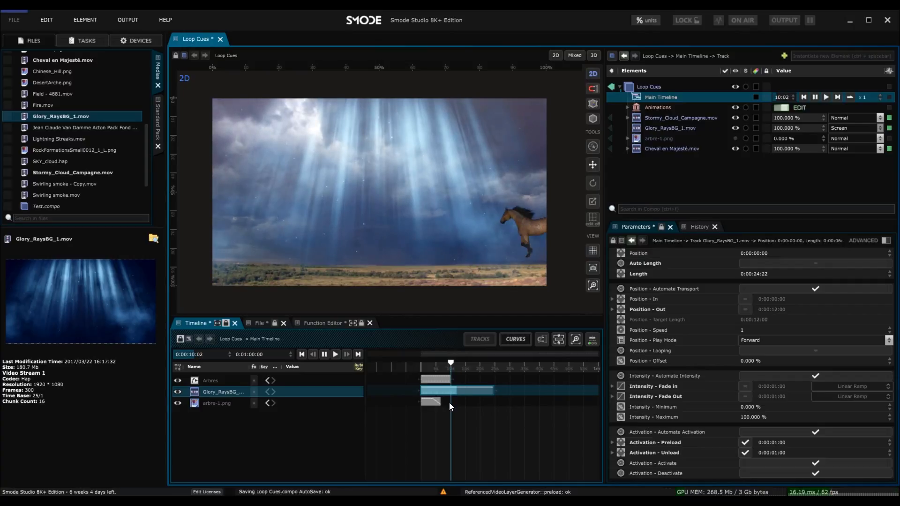
pyautogui.scroll(3, 449, 403)
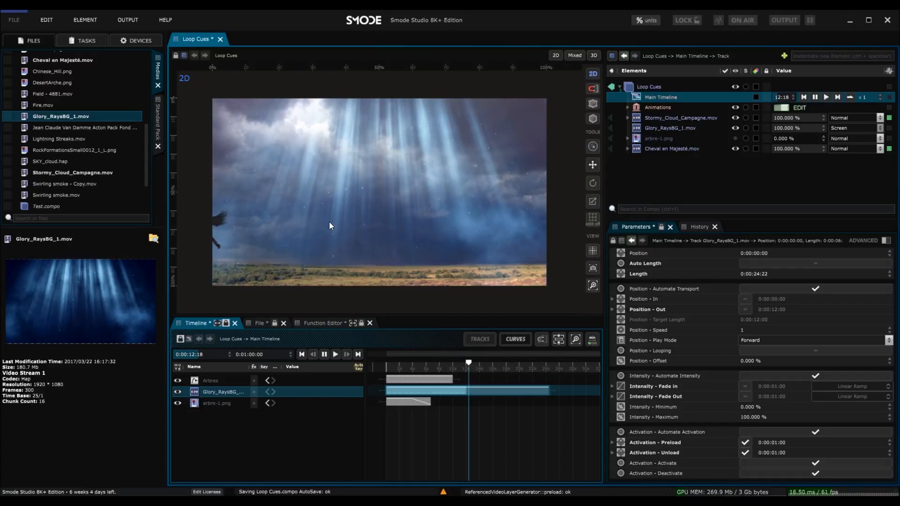
pyautogui.click(466, 395)
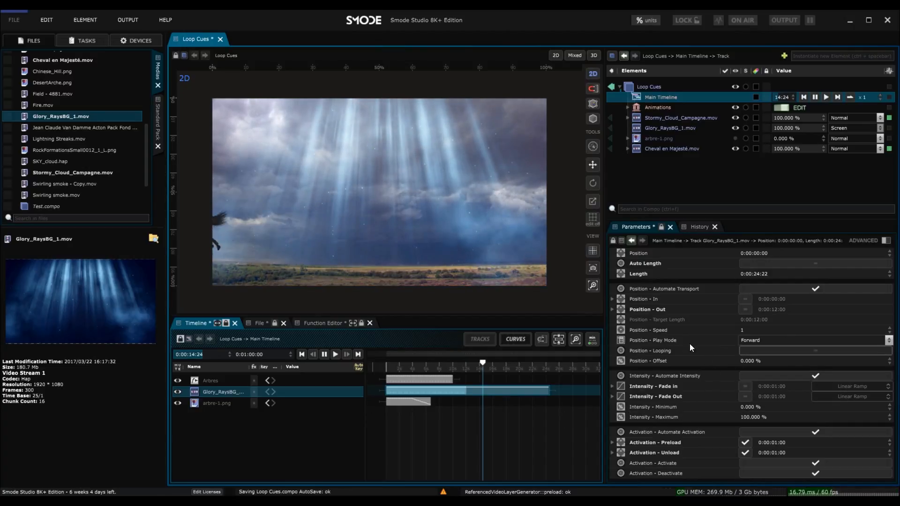
pyautogui.click(811, 351)
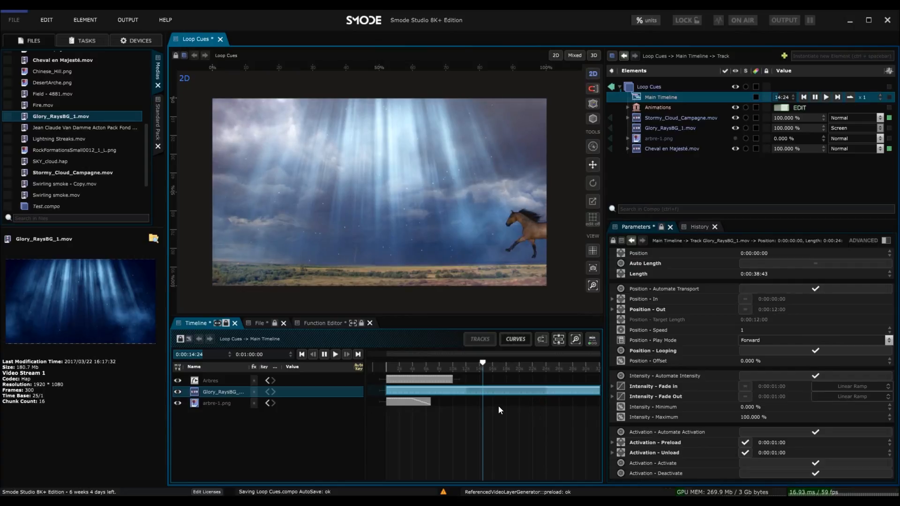
# - Examine the Arbres track's block parameters and return the timeline to 0:00:00:00
pyautogui.click(443, 379)
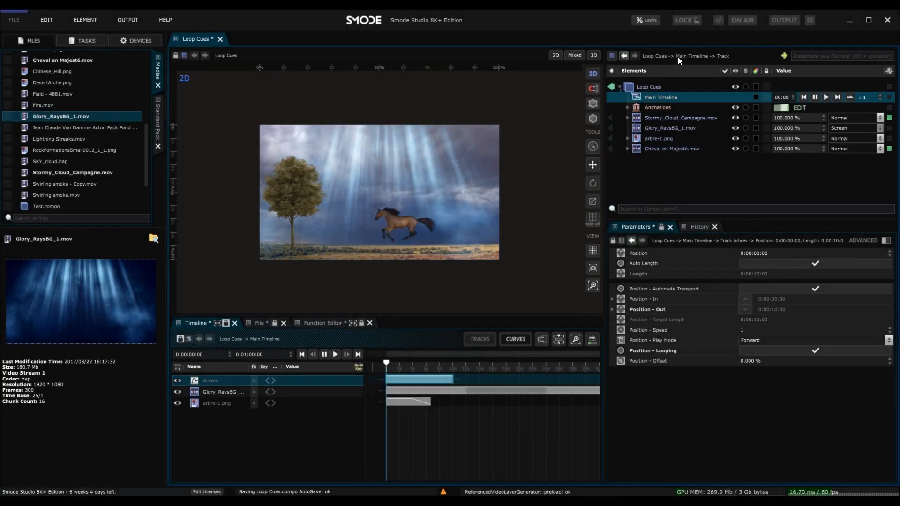
# - Set the Main Timeline's length to 20 seconds
pyautogui.click(657, 97)
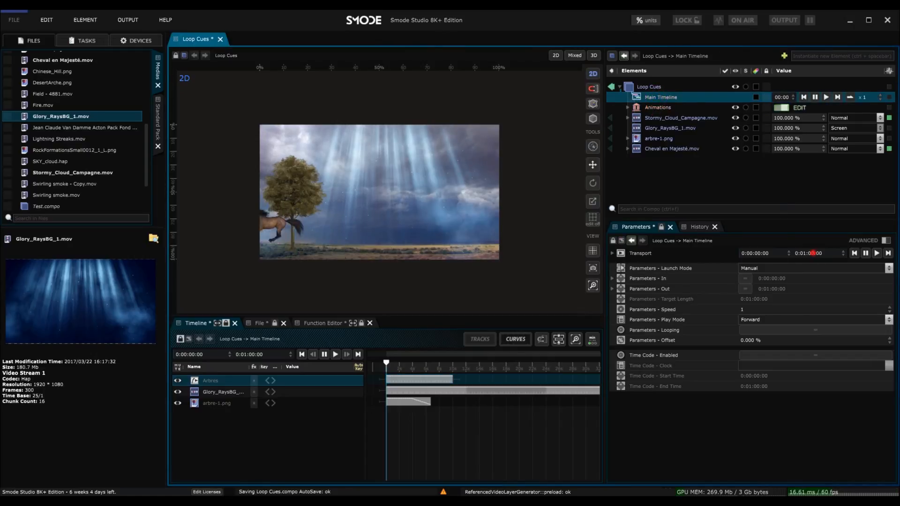
pyautogui.click(813, 253)
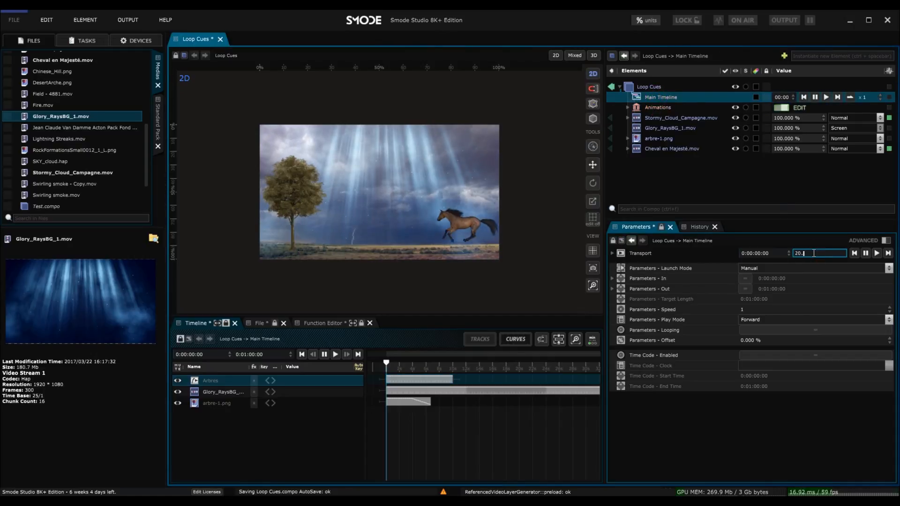
pyautogui.press('Return')
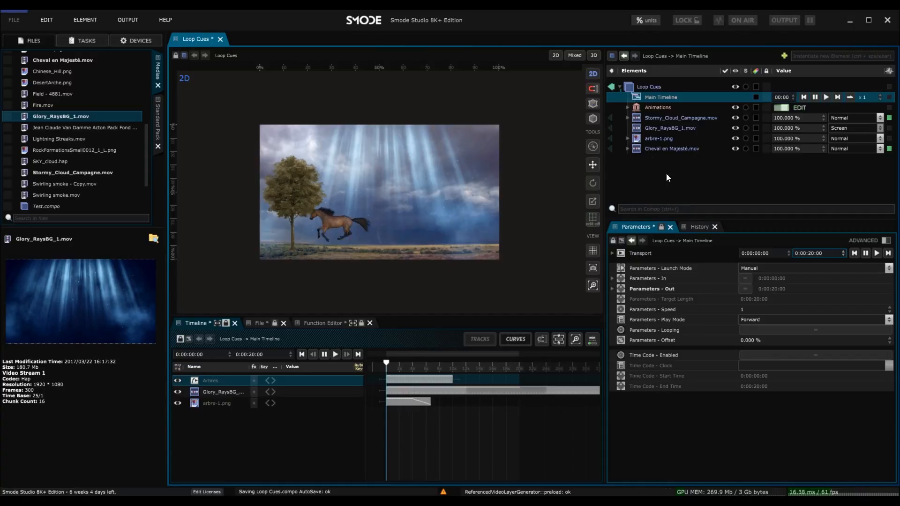
# - Expand the Animations group and add both Loop Cheval en Majesté animations to the main timeline using Animate from Timeline
pyautogui.click(627, 107)
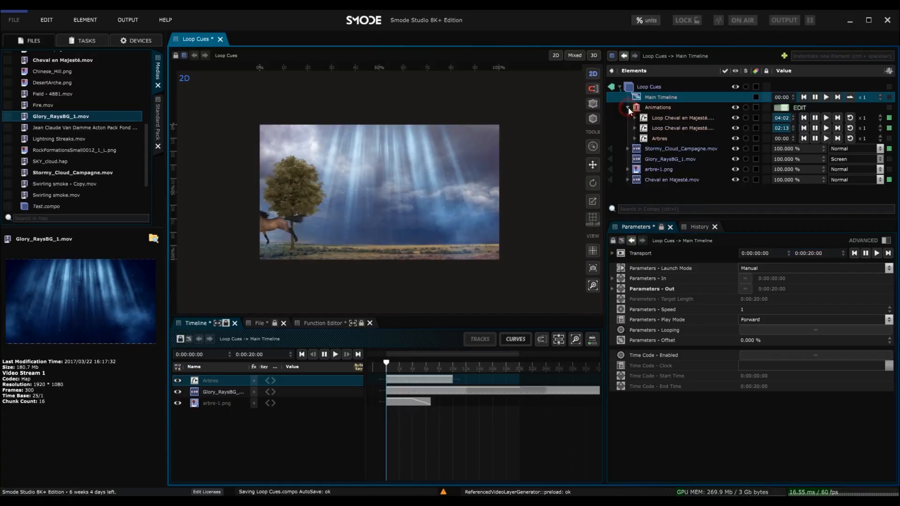
pyautogui.click(657, 129)
pyautogui.moveTo(656, 128); pyautogui.dragTo(430, 378)
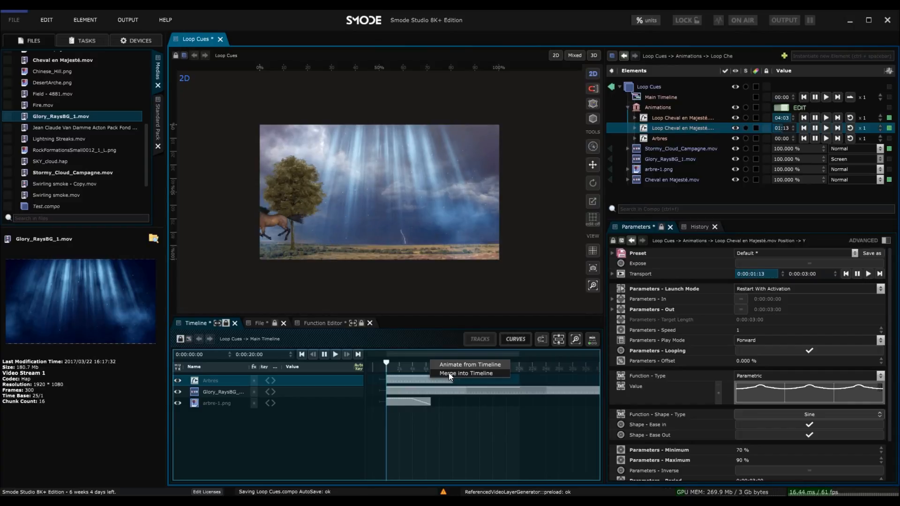
pyautogui.click(461, 365)
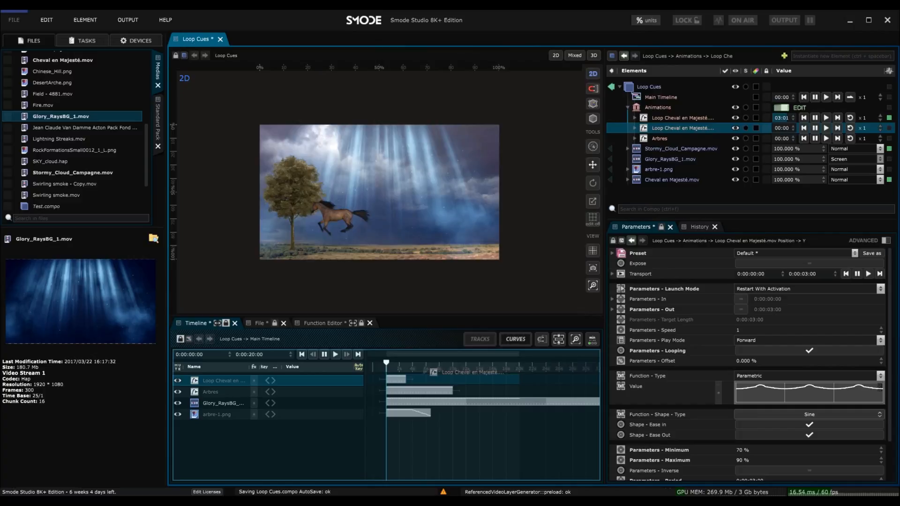
pyautogui.rightClick(477, 350)
pyautogui.click(482, 355)
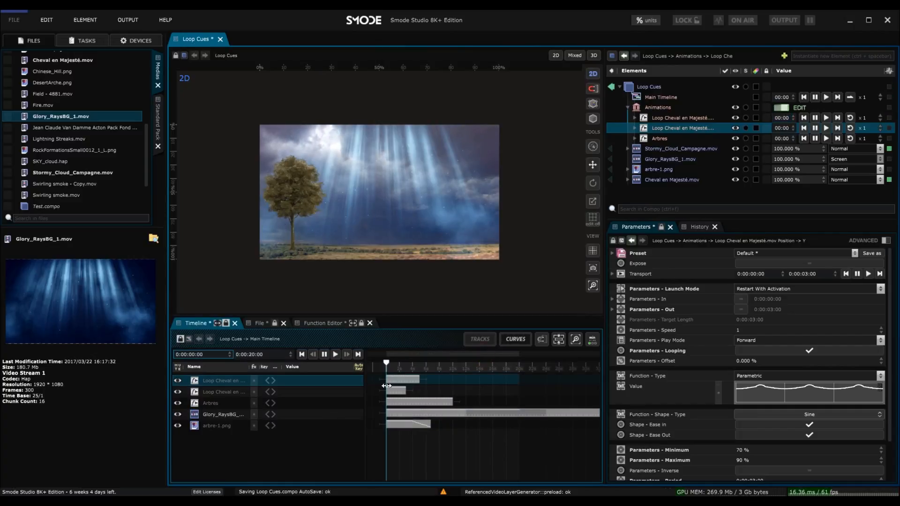
# - Extend both Loop Cheval en Majesté blocks past the timeline's 20-second end and the Arbres block to a length of 0:00:22:43
pyautogui.click(398, 376)
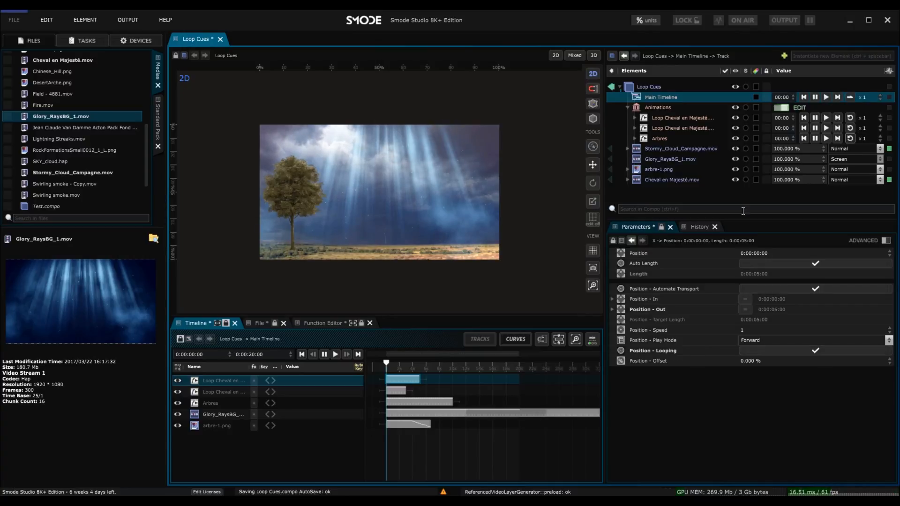
pyautogui.moveTo(418, 382); pyautogui.dragTo(533, 394)
pyautogui.moveTo(452, 402); pyautogui.dragTo(539, 401)
pyautogui.press('space')
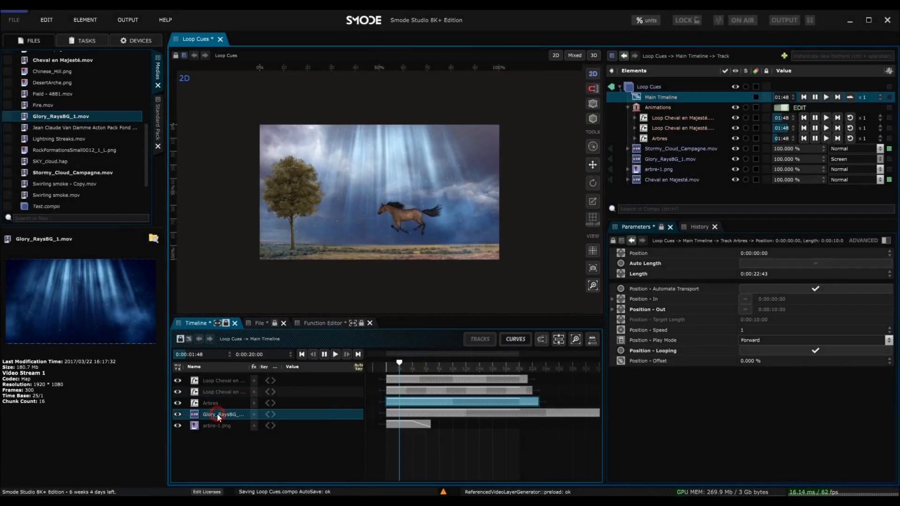
# - Set the Glory_RaysBG_1.mov block's maximum intensity to 33% and its layer opacity to 100%
pyautogui.click(404, 413)
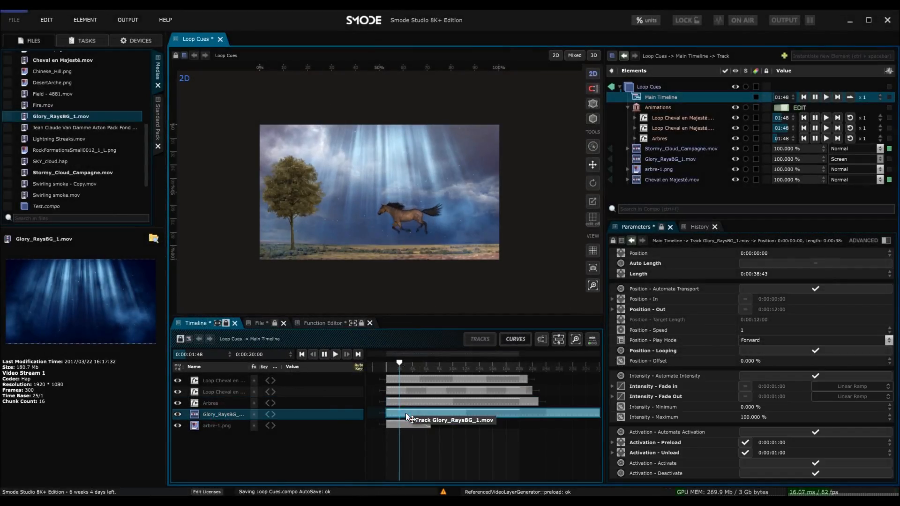
pyautogui.scroll(1, 376, 206)
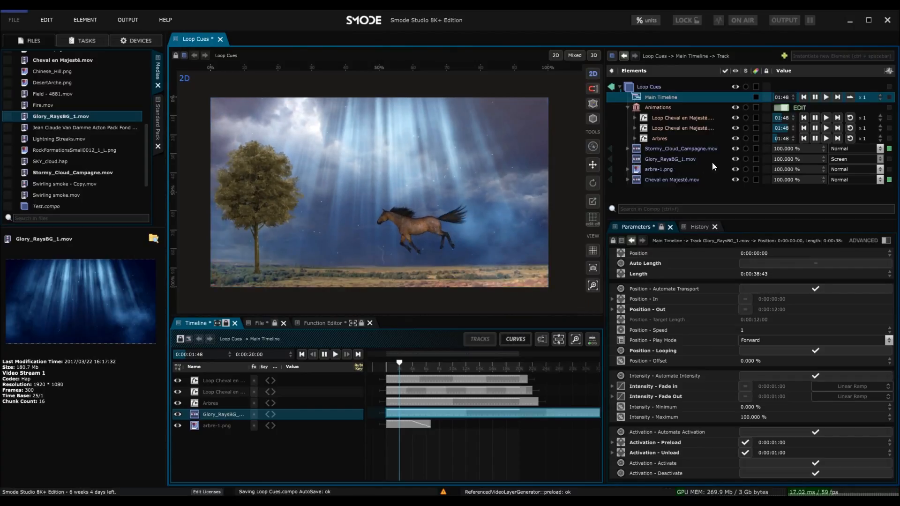
pyautogui.moveTo(792, 159); pyautogui.dragTo(387, 203)
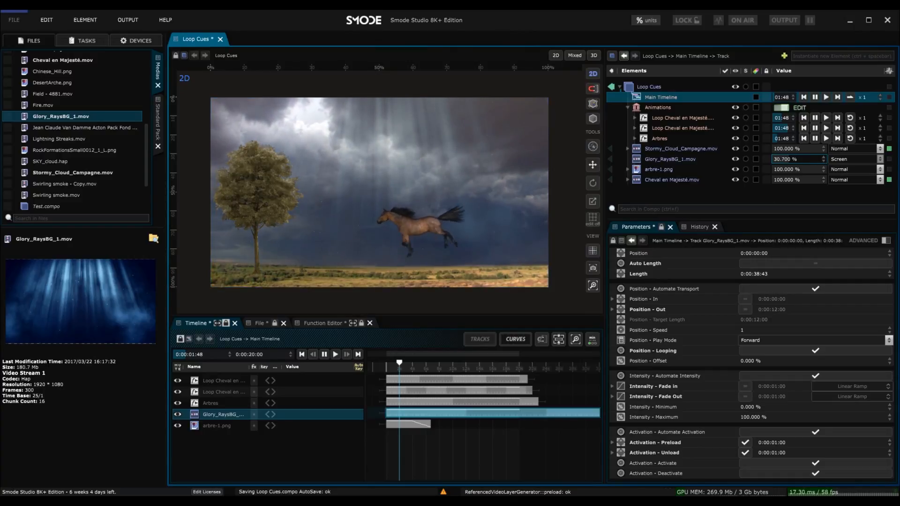
pyautogui.hotkey('ctrl', 'z')
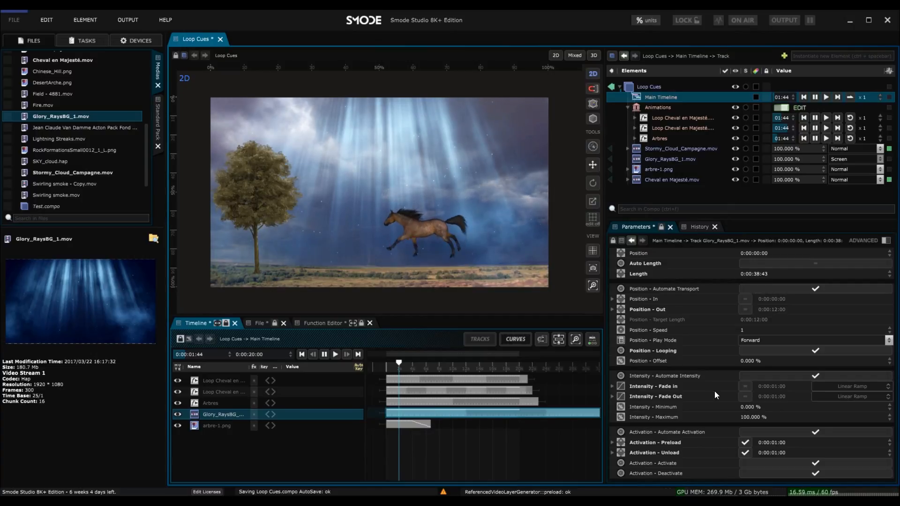
pyautogui.click(659, 418)
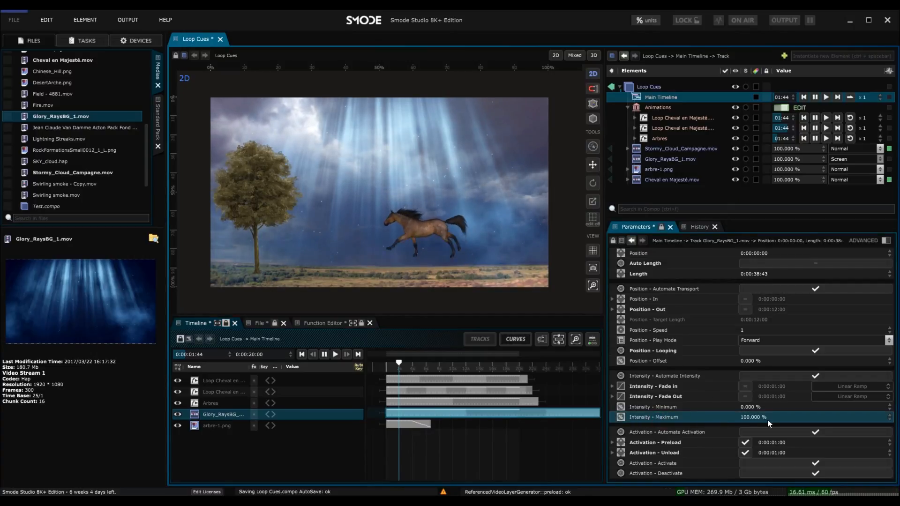
pyautogui.moveTo(751, 415); pyautogui.dragTo(703, 433)
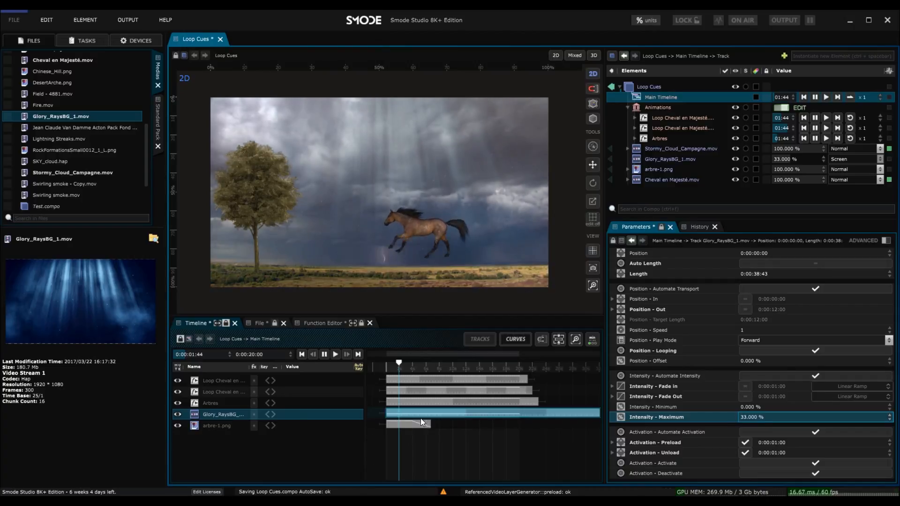
pyautogui.doubleClick(526, 412)
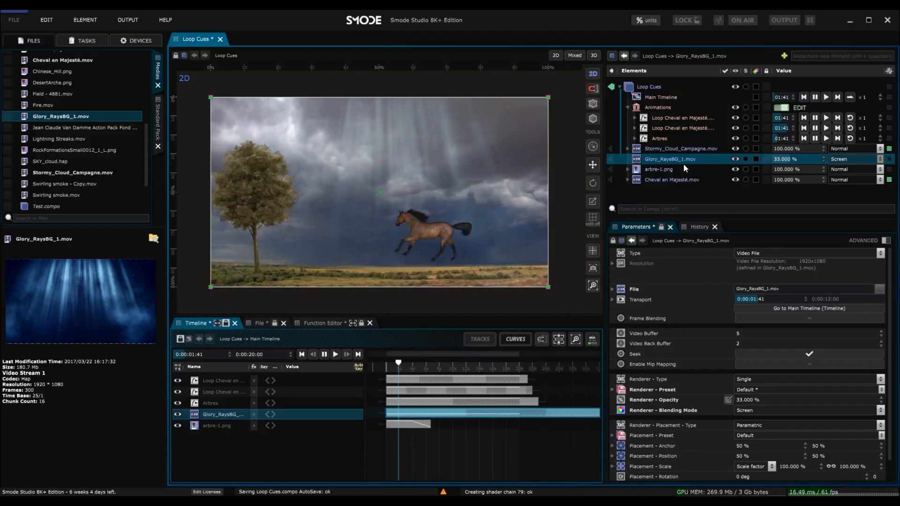
pyautogui.moveTo(797, 162); pyautogui.dragTo(824, 161)
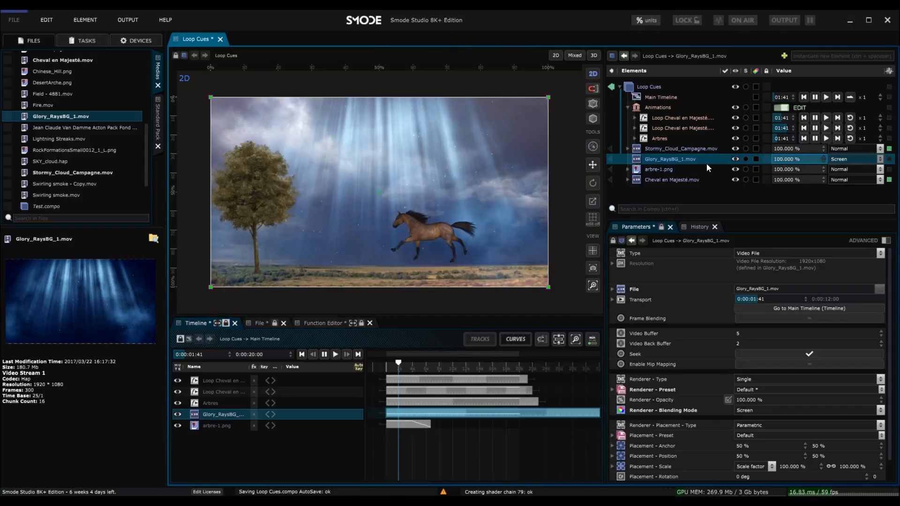
# - Try dimming the Glory_RaysBG_1.mov layer with a Placement Mask at 53.6% opacity, and remove the mask
pyautogui.rightClick(665, 160)
pyautogui.moveTo(595, 260)
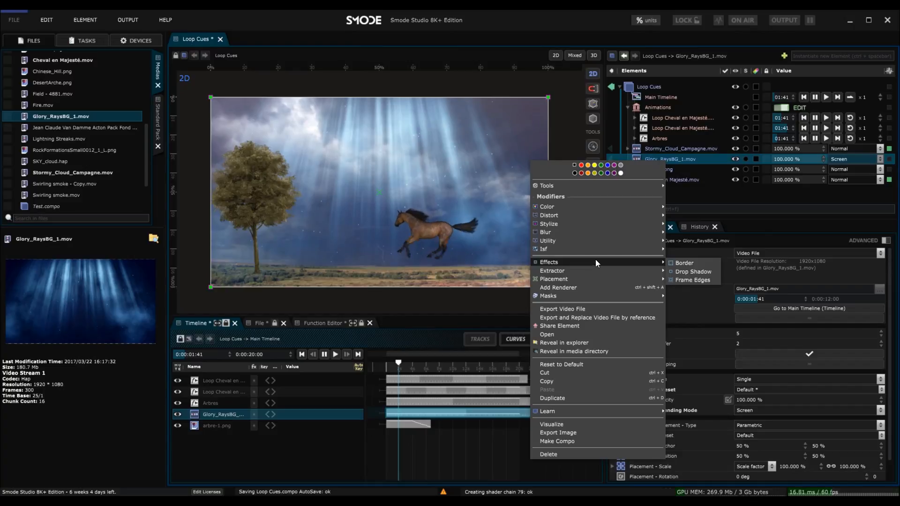
pyautogui.moveTo(600, 297)
pyautogui.click(701, 232)
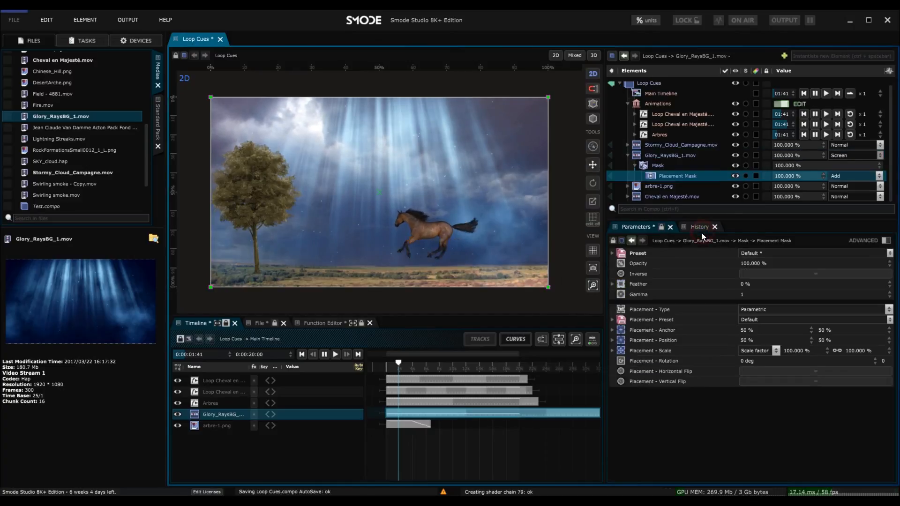
pyautogui.moveTo(795, 179); pyautogui.dragTo(776, 179)
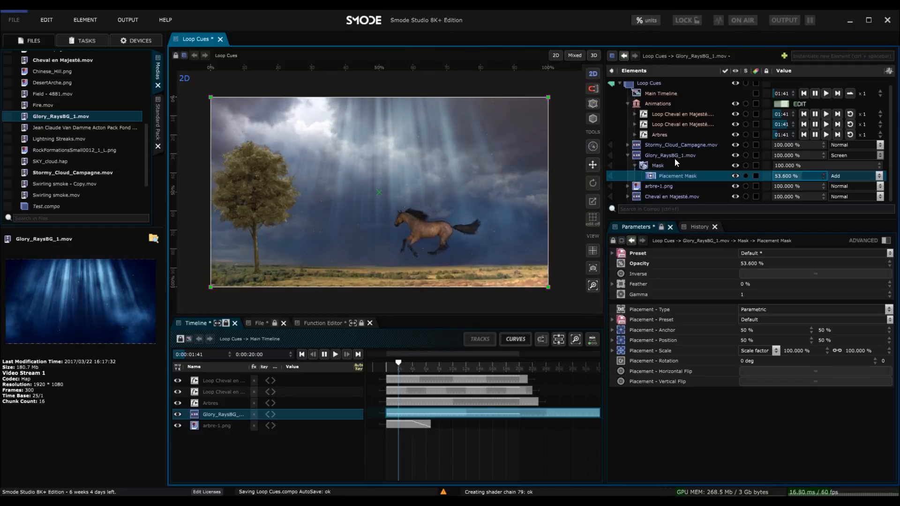
pyautogui.click(653, 165)
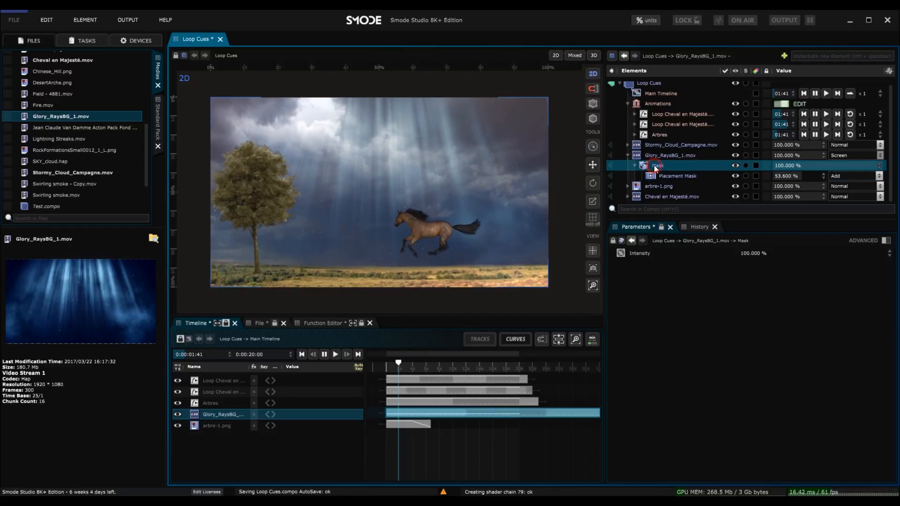
pyautogui.click(653, 164)
pyautogui.click(656, 159)
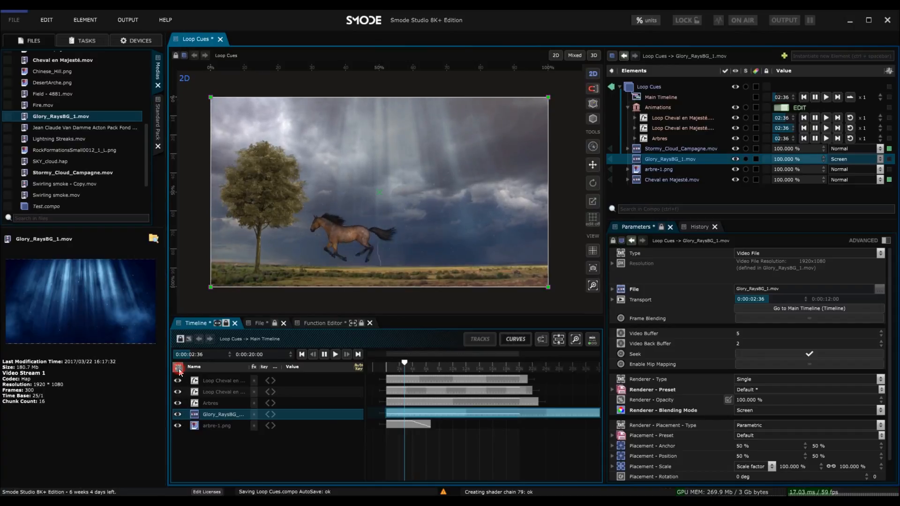
# - Mute and unmute the Glory_RaysBG_1.mov and arbre-1.png tracks in the timeline to compare the result
pyautogui.click(178, 415)
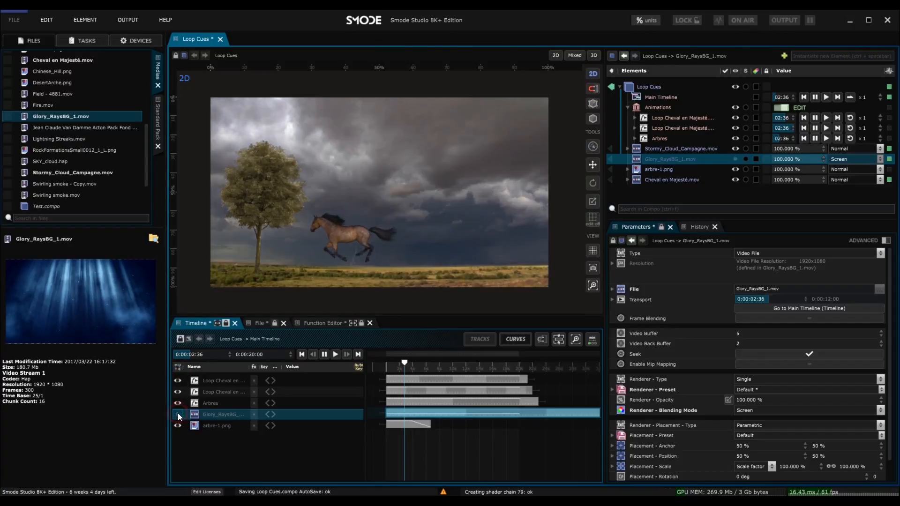
pyautogui.click(178, 412)
pyautogui.click(177, 426)
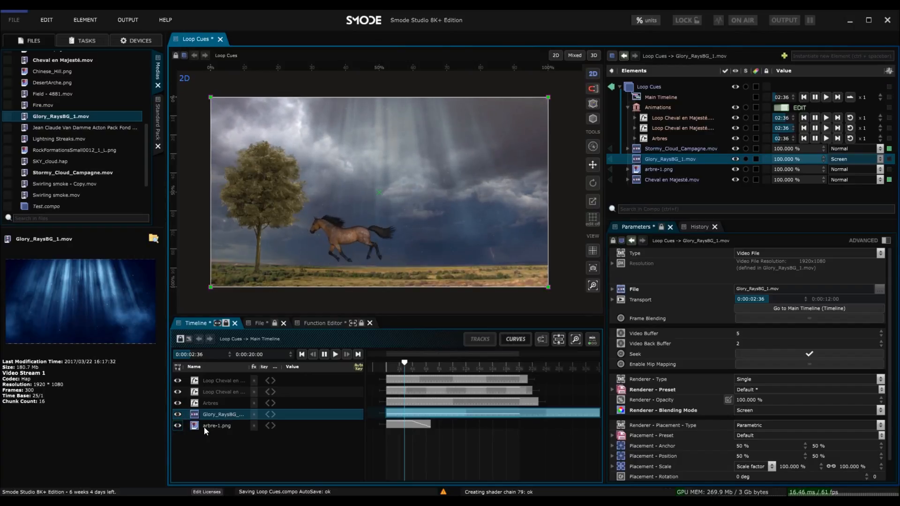
pyautogui.click(177, 414)
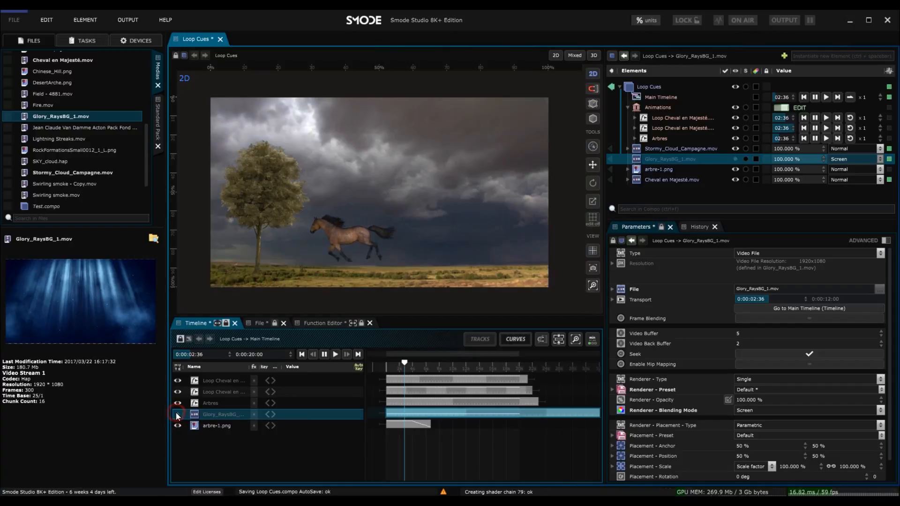
pyautogui.click(177, 413)
pyautogui.click(176, 413)
pyautogui.click(177, 414)
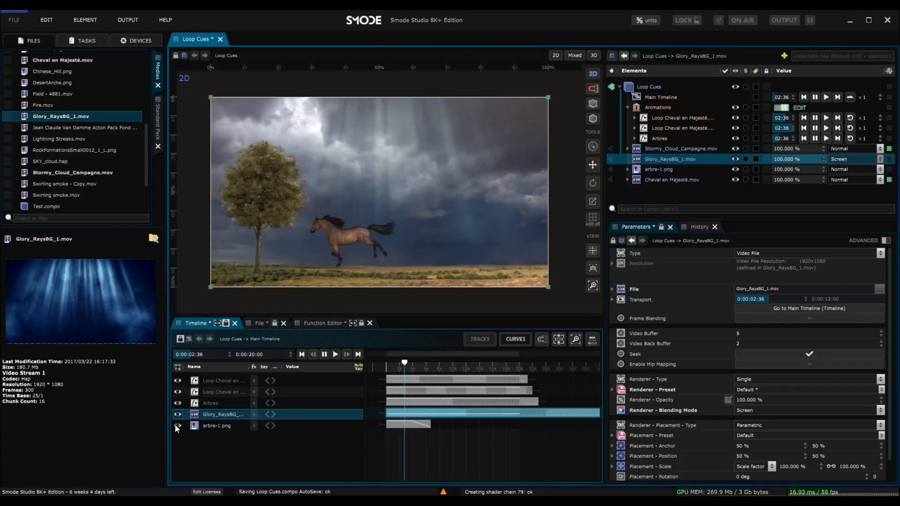
# - Mute both Loop Cheval en Majesté tracks to check the horse at 0:00:08:11, and unmute them
pyautogui.click(218, 404)
pyautogui.click(220, 391)
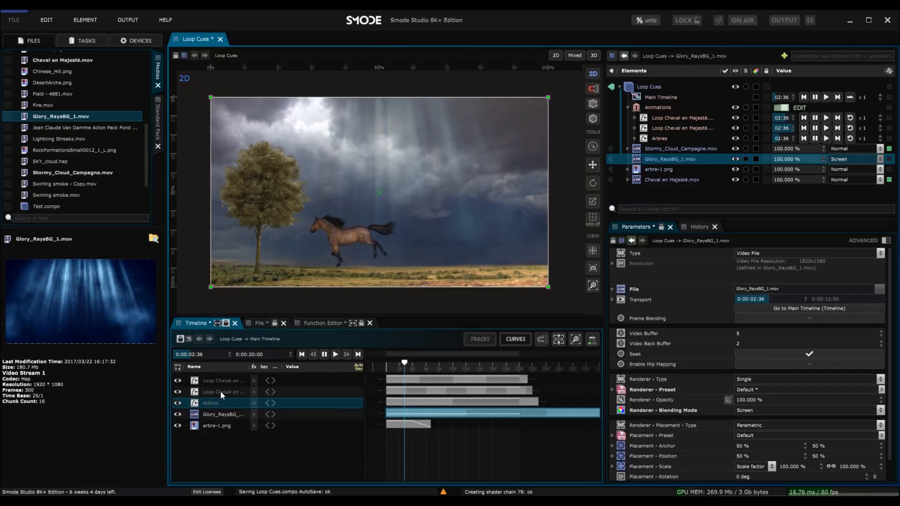
pyautogui.click(176, 392)
pyautogui.click(177, 380)
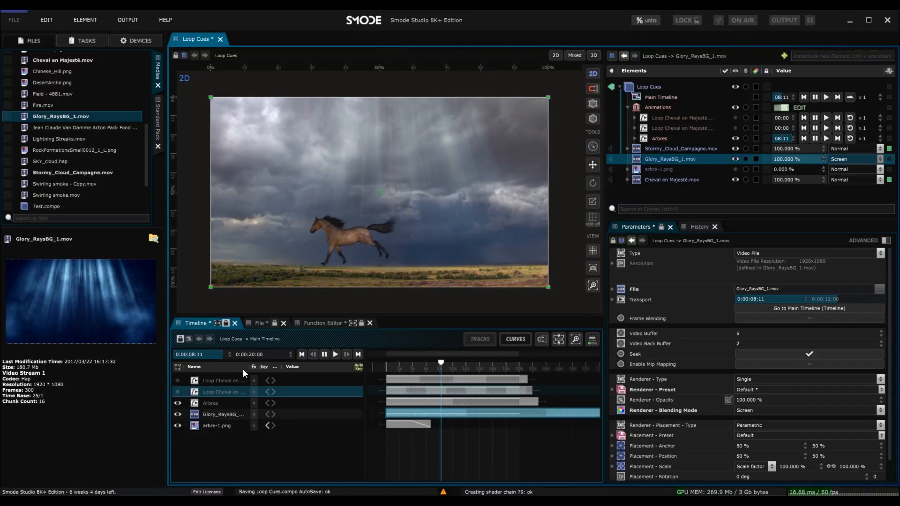
pyautogui.click(177, 380)
pyautogui.click(177, 392)
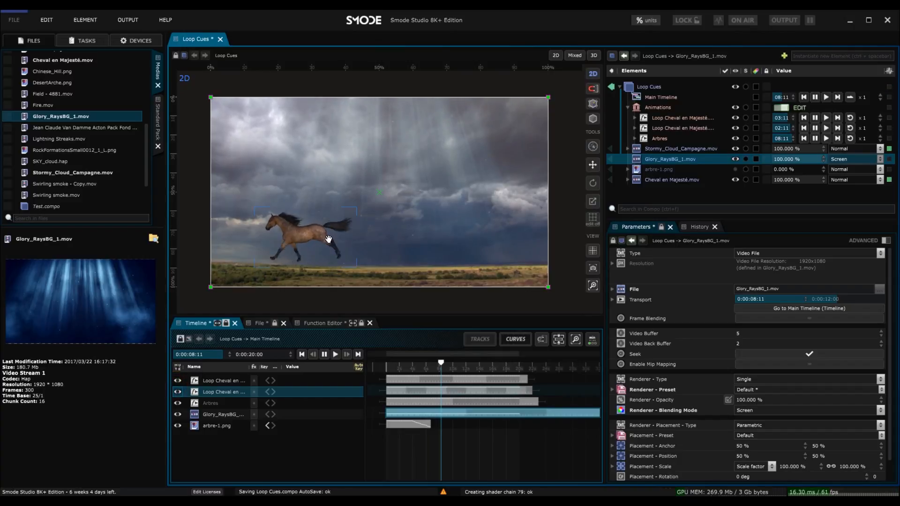
# - Collapse the Animations group and examine the standalone Player settings of the Cheval en Majesté.mov layer
pyautogui.click(627, 108)
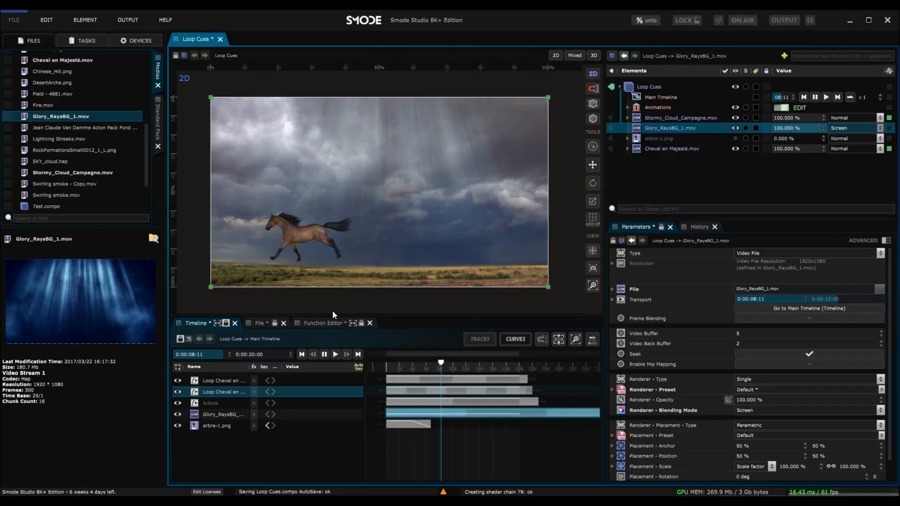
pyautogui.click(345, 228)
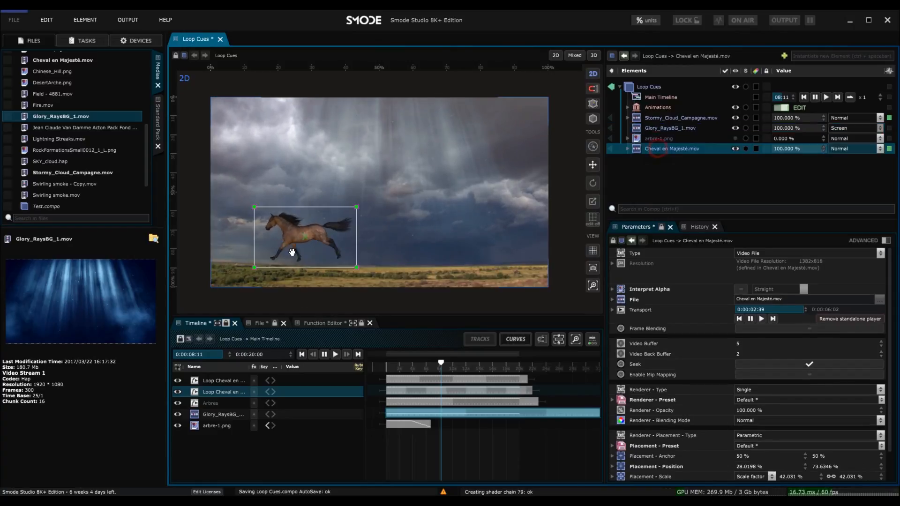
pyautogui.click(627, 148)
pyautogui.click(647, 160)
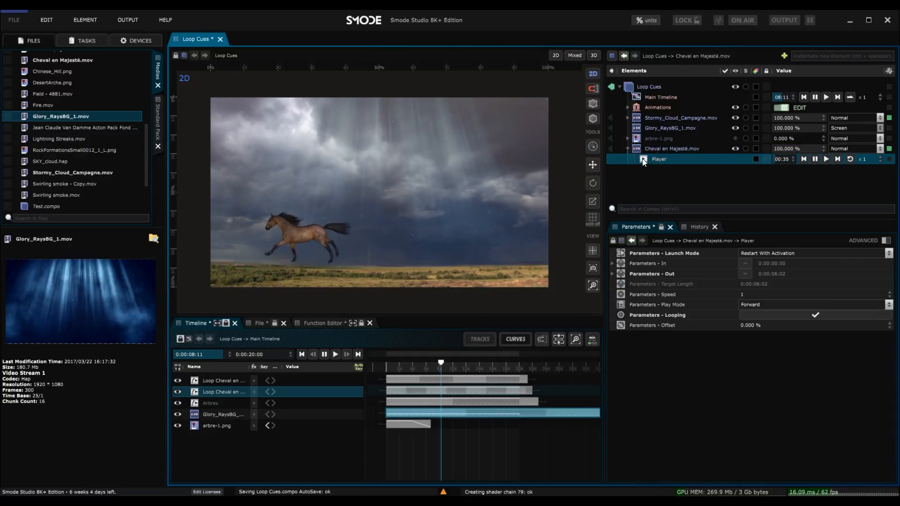
# - Add the Cheval en Majesté.mov layer to the main timeline at 0:00:08:11, making its standalone player a slave of the timeline
pyautogui.moveTo(642, 151); pyautogui.dragTo(421, 449)
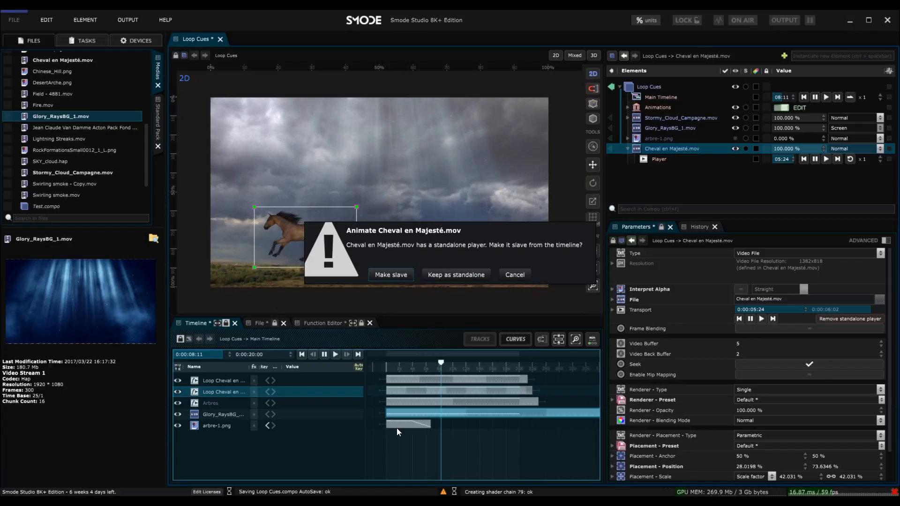
pyautogui.click(389, 278)
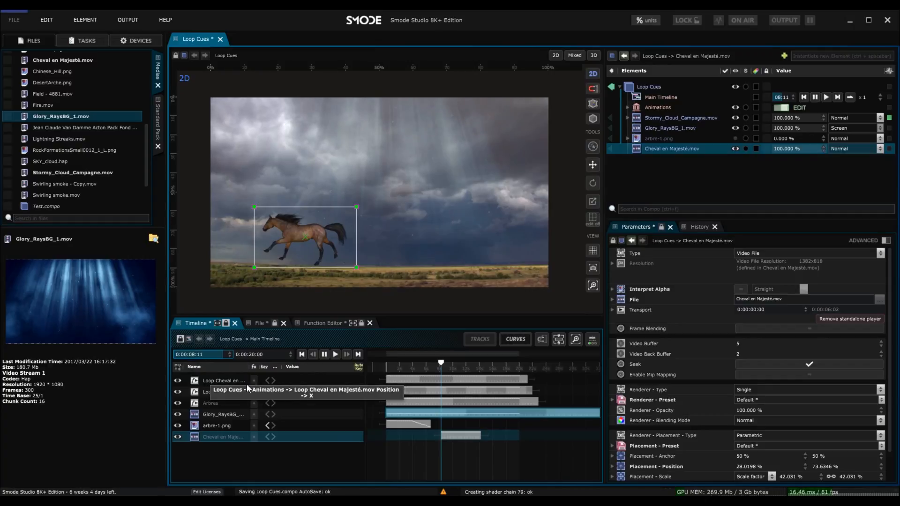
pyautogui.click(657, 148)
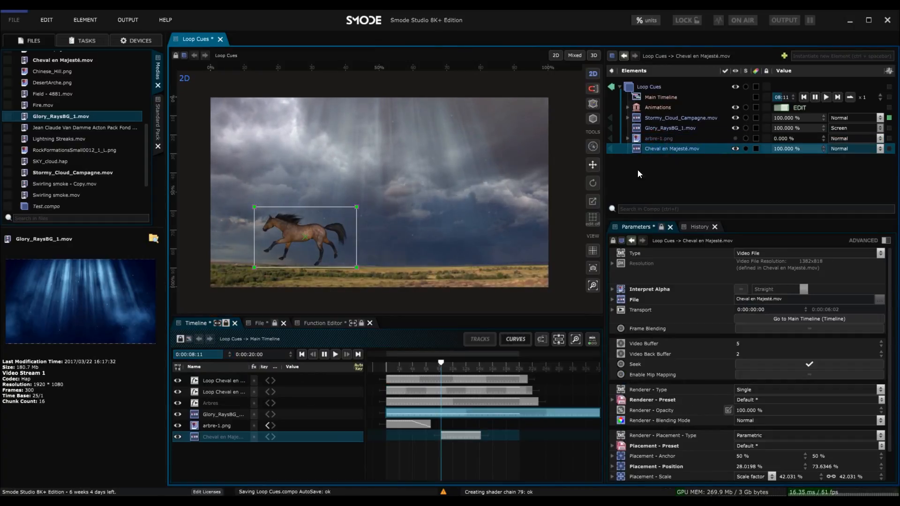
# - Extend the Cheval en Majesté.mov block to start at 0:00:00:00 with a looped length of 0:00:22:46, and play the timeline
pyautogui.moveTo(467, 436); pyautogui.dragTo(538, 436)
pyautogui.press('space')
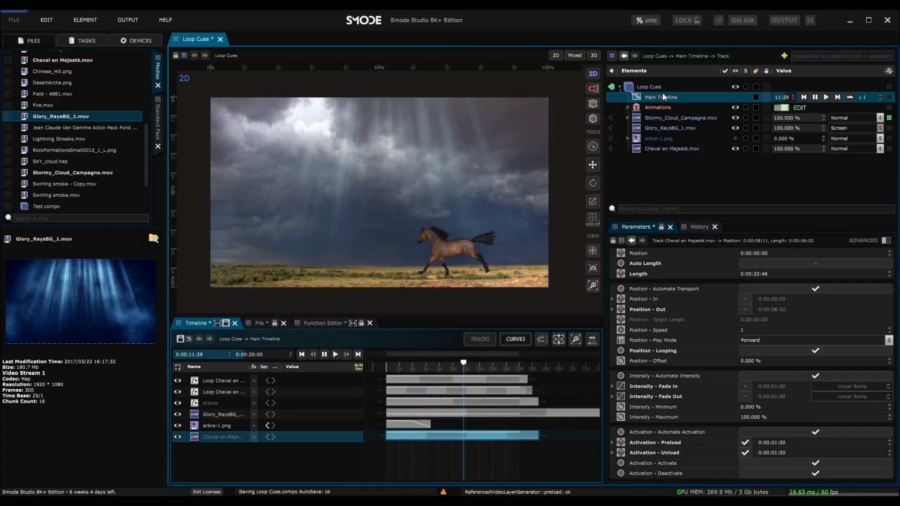
# - Expand the Stormy_Cloud_Campagne.mov layer to examine its standalone Player, and collapse it
pyautogui.click(627, 118)
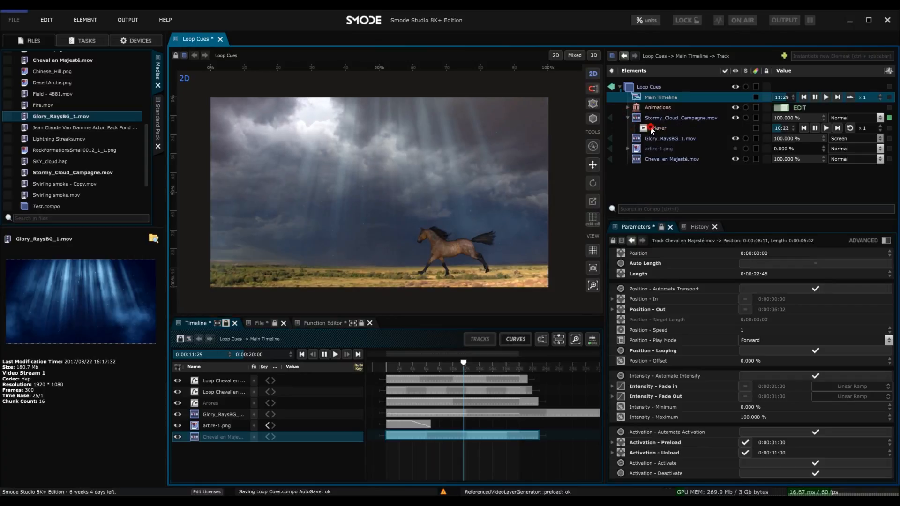
pyautogui.click(658, 128)
pyautogui.click(628, 117)
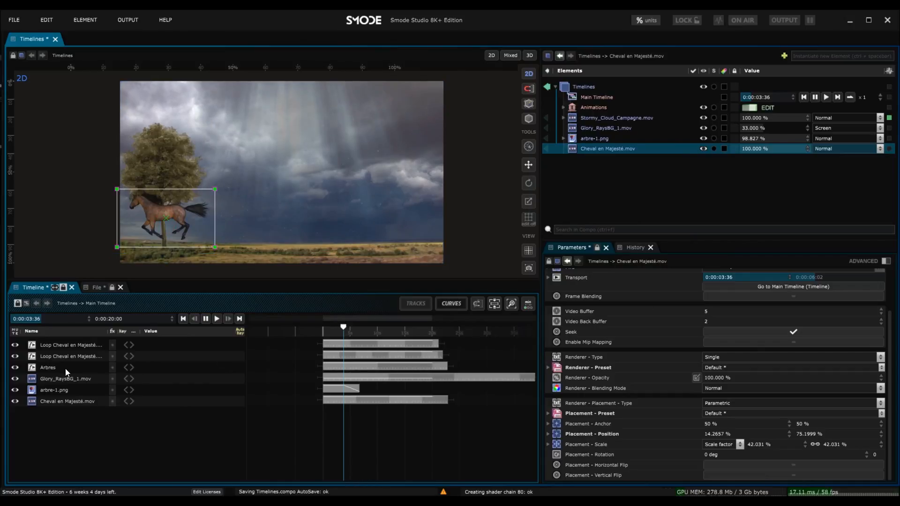
pyautogui.click(6, 240)
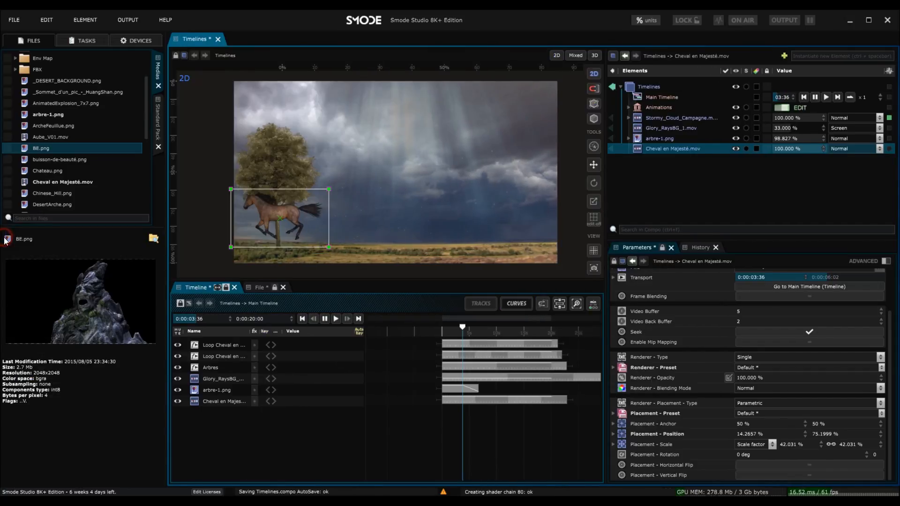
pyautogui.click(165, 258)
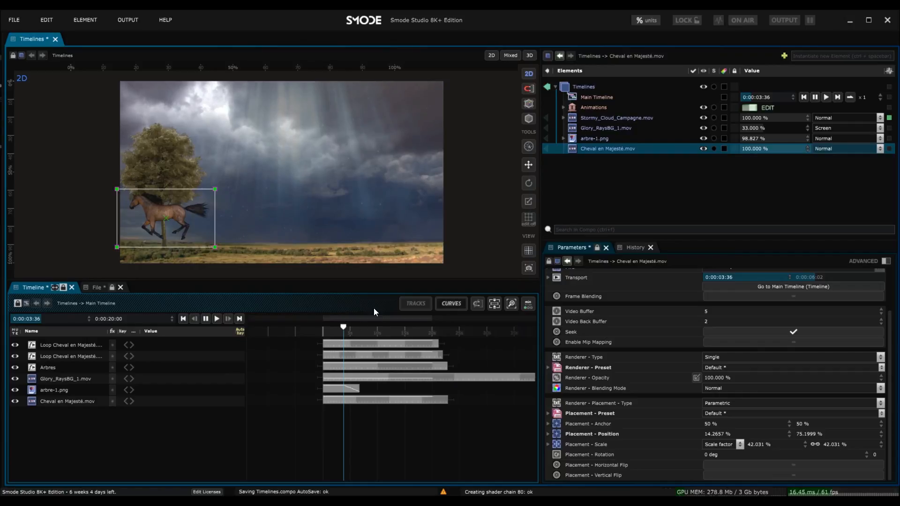
# - Add the Placement - Rotation parameter of Cheval en Majesté.mov to the timeline and create a 0 deg keyframe at 0:00:03:03
pyautogui.click(625, 237)
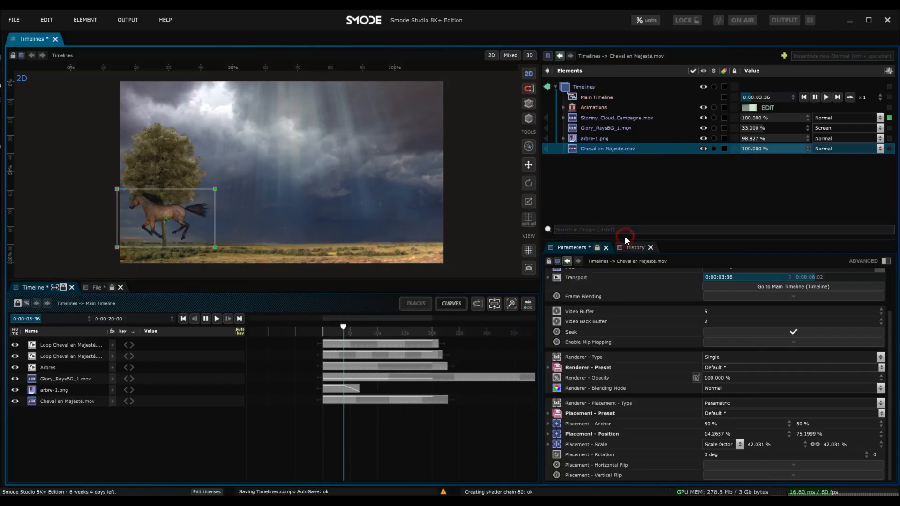
pyautogui.moveTo(643, 239); pyautogui.dragTo(646, 196)
pyautogui.moveTo(597, 446); pyautogui.dragTo(409, 418)
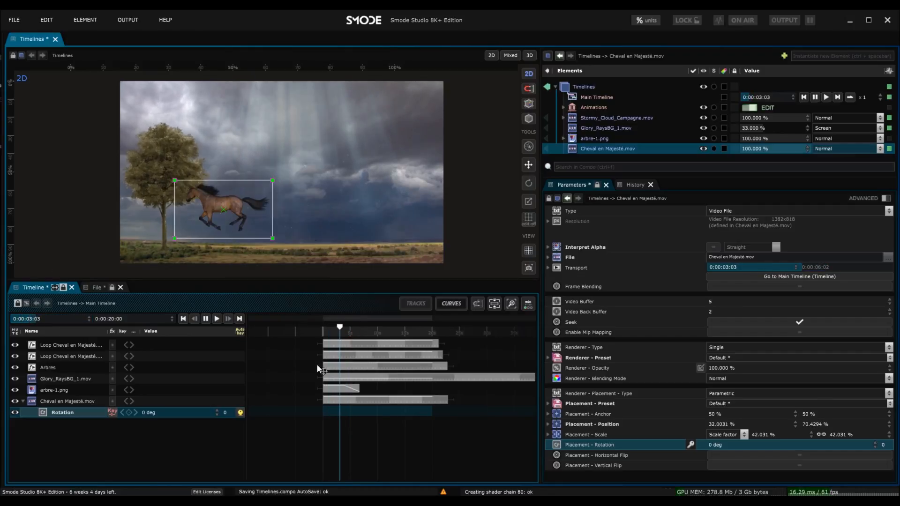
pyautogui.click(130, 413)
# - With Auto Key active, rotate the horse to about 2.336 deg at 0:00:08:10 and play the timeline to check the animation
pyautogui.moveTo(340, 328); pyautogui.dragTo(368, 328)
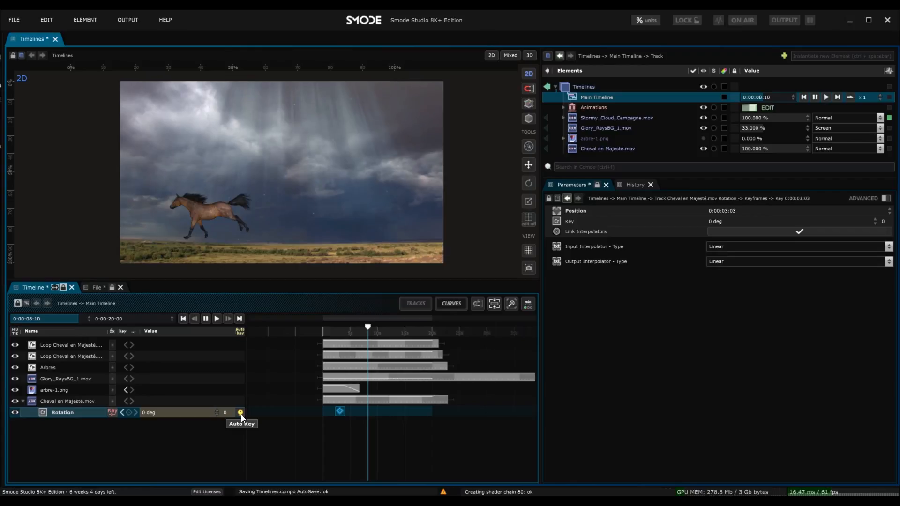
pyautogui.click(608, 149)
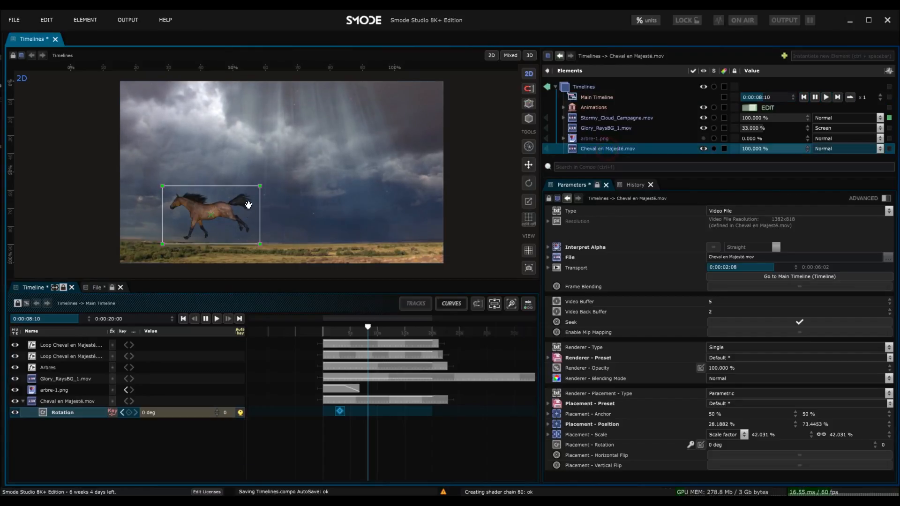
pyautogui.moveTo(274, 185)
pyautogui.mouseDown()
pyautogui.moveTo(275, 195)
pyautogui.moveTo(271, 168)
pyautogui.moveTo(276, 190)
pyautogui.mouseUp()
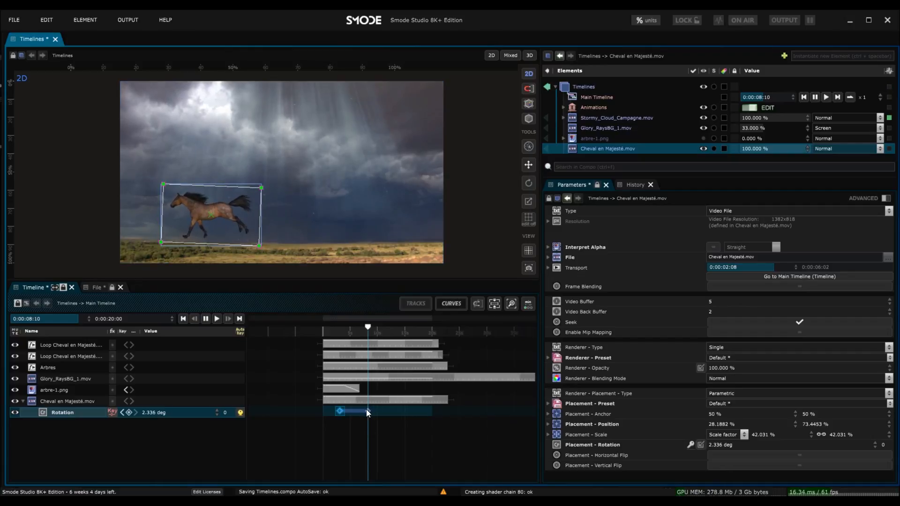
pyautogui.press('space')
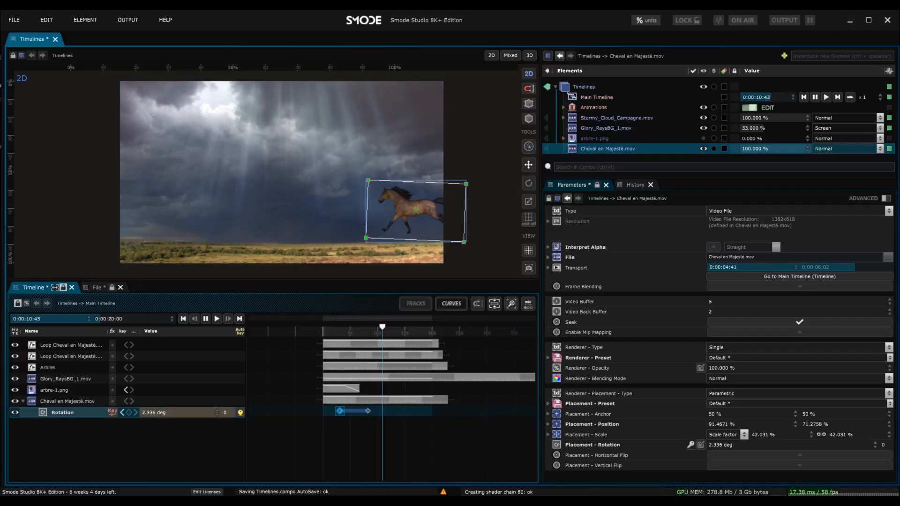
pyautogui.press('space')
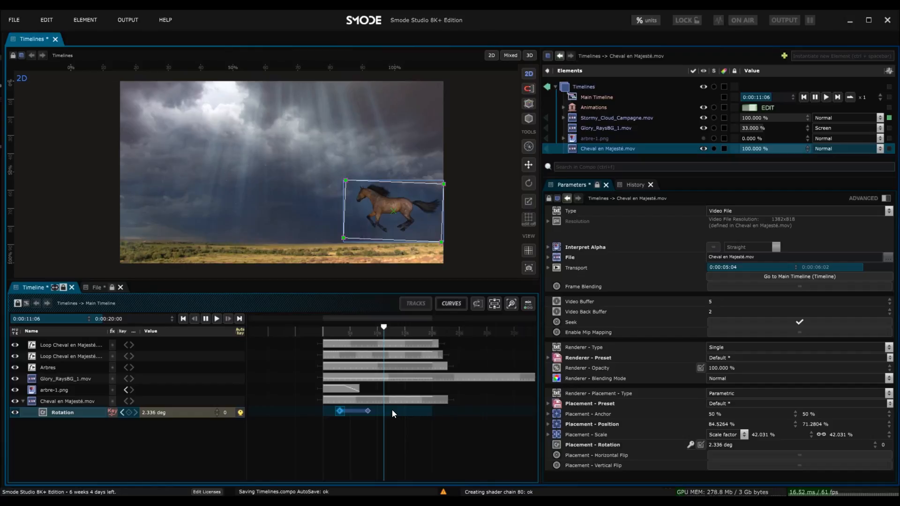
# - Add a rotation keyframe at 0:00:11:49 and shift the last two keyframes to 0:00:07:23 and 0:00:11:12
pyautogui.keyDown('ctrl'); pyautogui.click(388, 410); pyautogui.keyUp('ctrl')
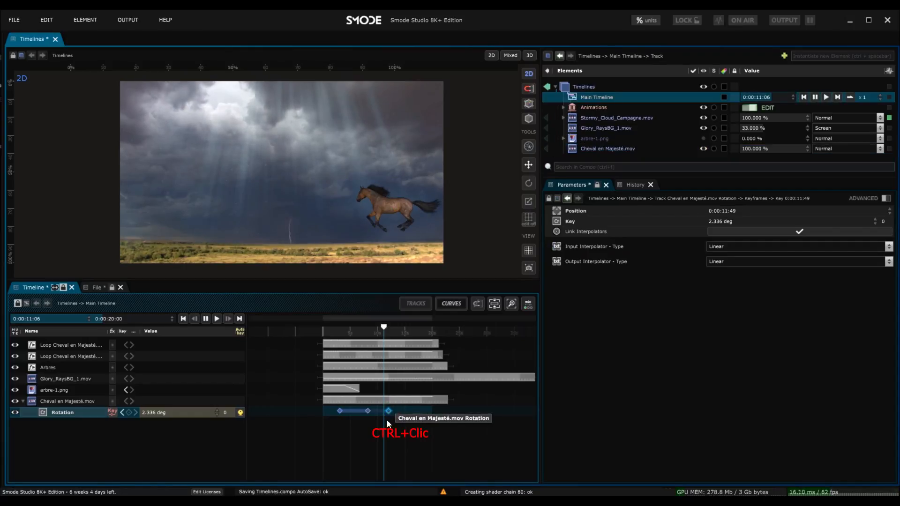
pyautogui.scroll(1, 386, 430)
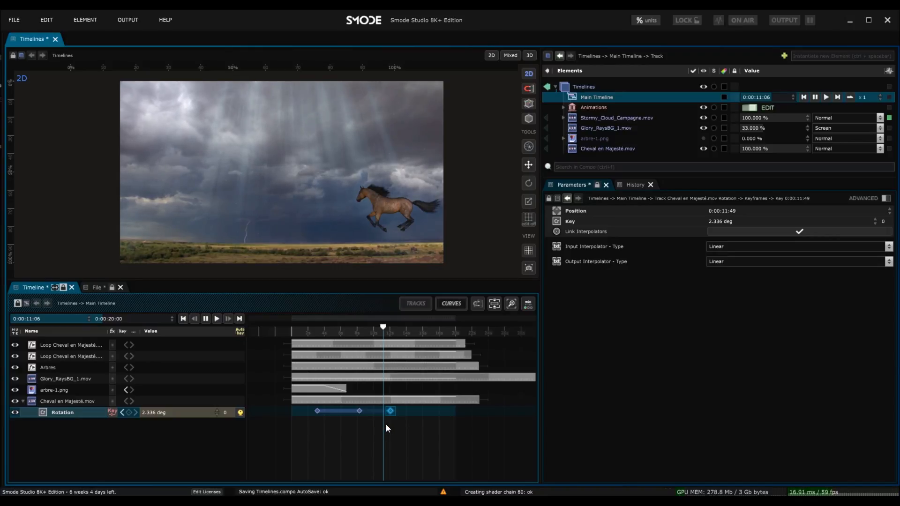
pyautogui.moveTo(403, 426); pyautogui.dragTo(357, 416)
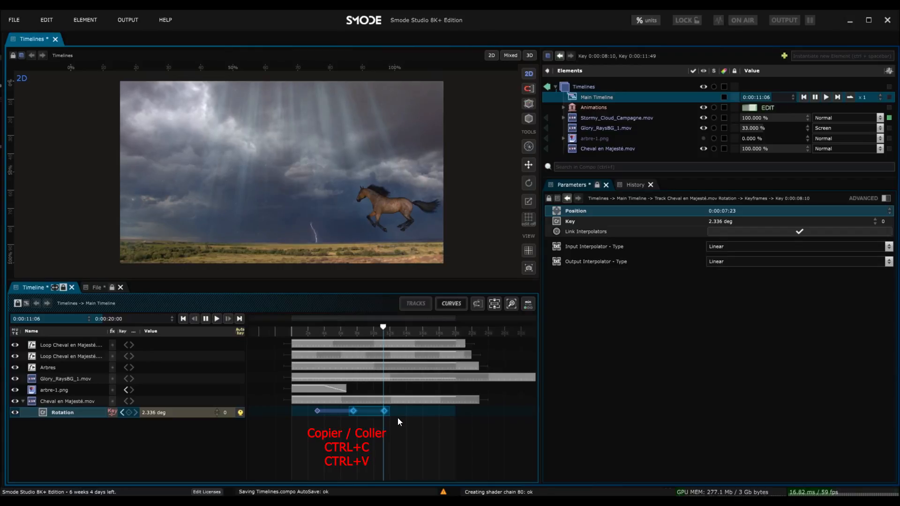
# - Duplicate the two selected rotation keyframes and delete the copies
pyautogui.hotkey('ctrl', 'd')
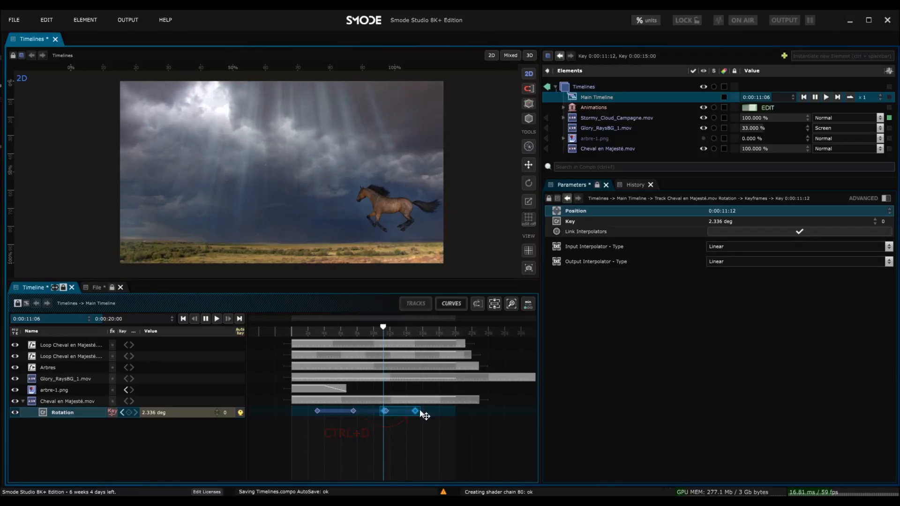
pyautogui.press('Delete')
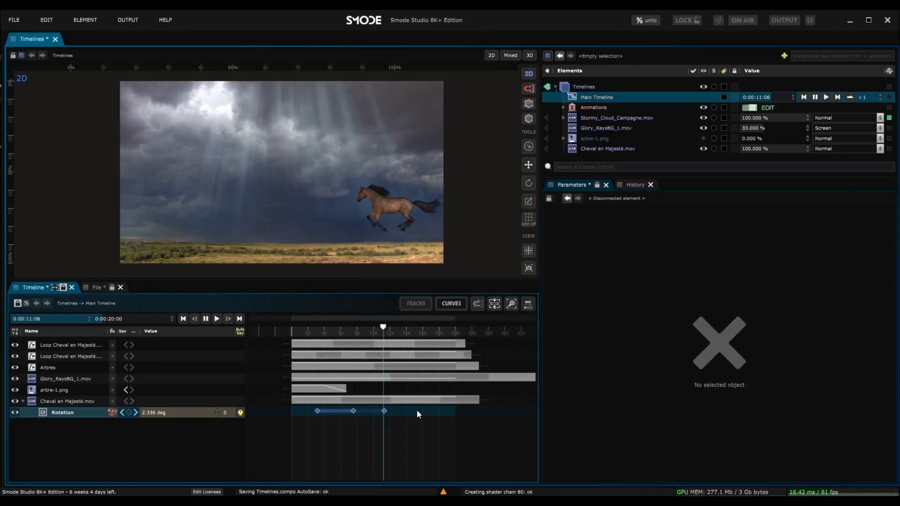
# - Switch the last rotation keyframe to Bezier interpolation, look at its interpolation options, and set it back to Linear
pyautogui.keyDown('alt'); pyautogui.click(385, 411); pyautogui.keyUp('alt')
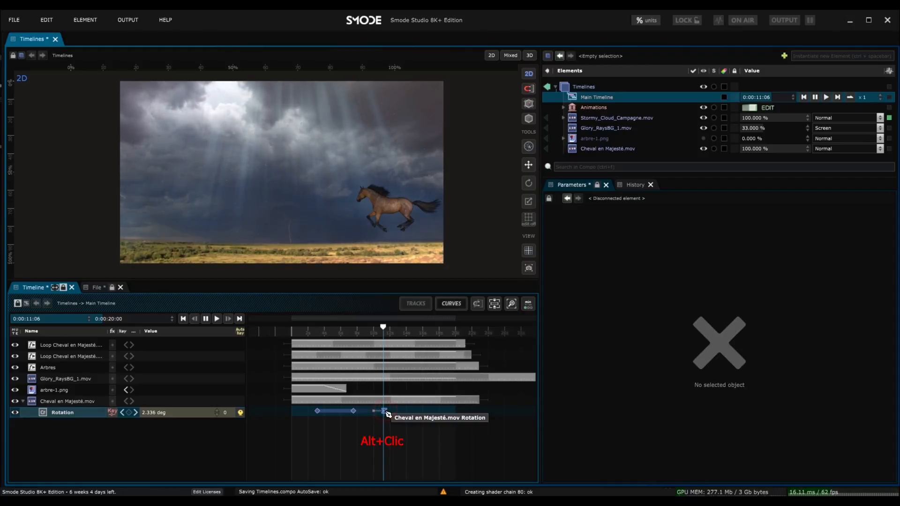
pyautogui.rightClick(384, 411)
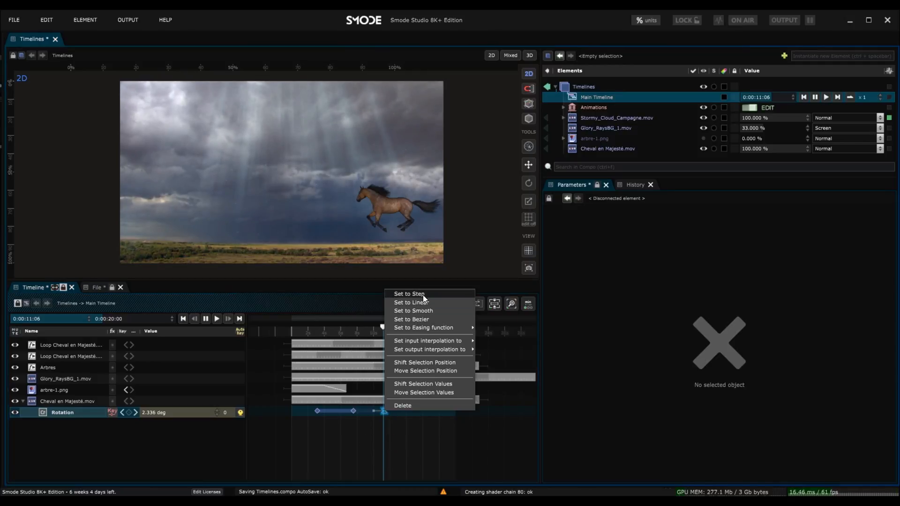
pyautogui.click(391, 431)
pyautogui.rightClick(384, 412)
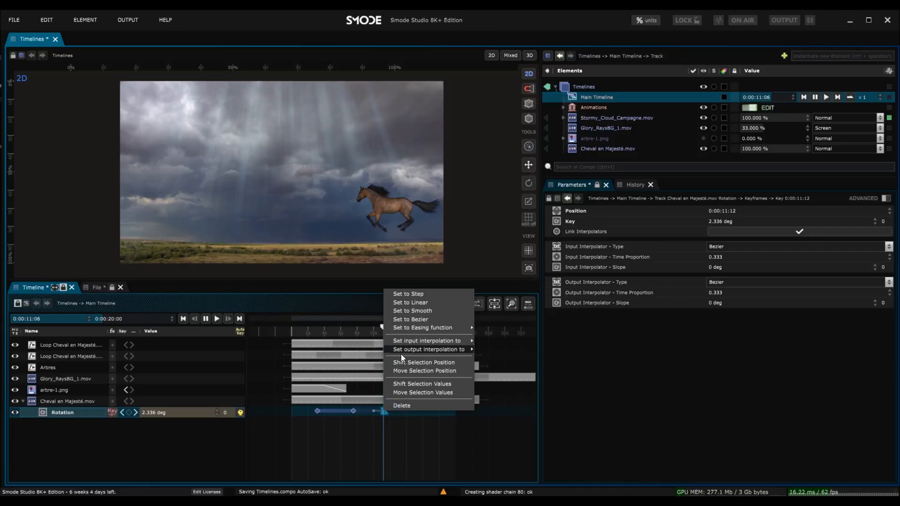
pyautogui.click(403, 302)
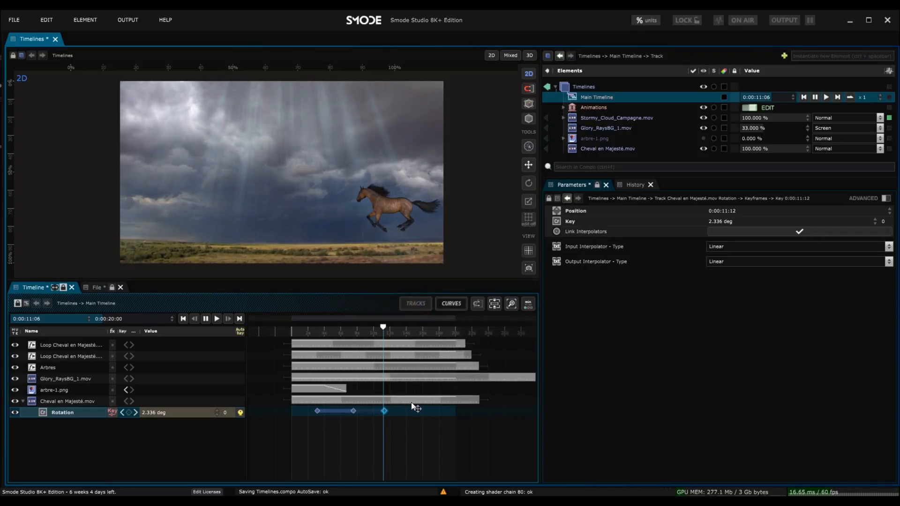
# - Scrub the timeline and jump between the rotation keyframes to compare interpolated rotation values with the keyed ones
pyautogui.moveTo(378, 437); pyautogui.dragTo(419, 437)
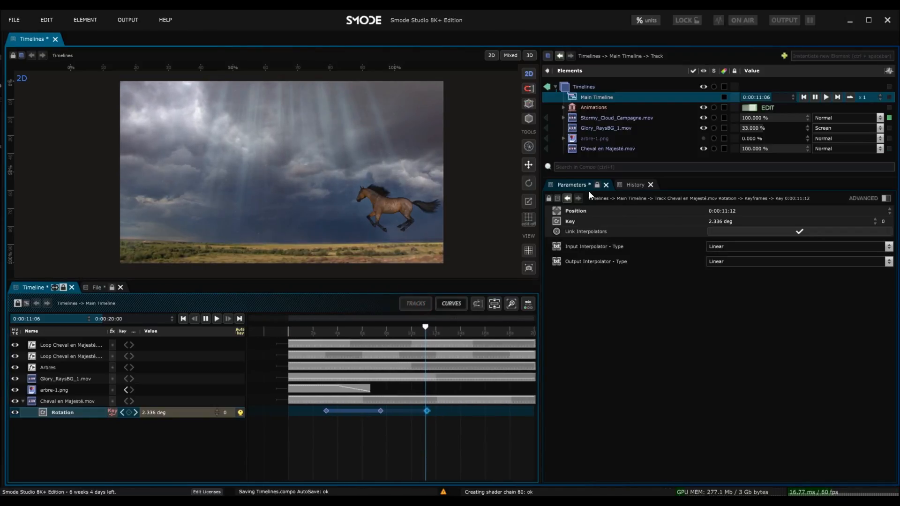
pyautogui.moveTo(613, 177); pyautogui.dragTo(613, 286)
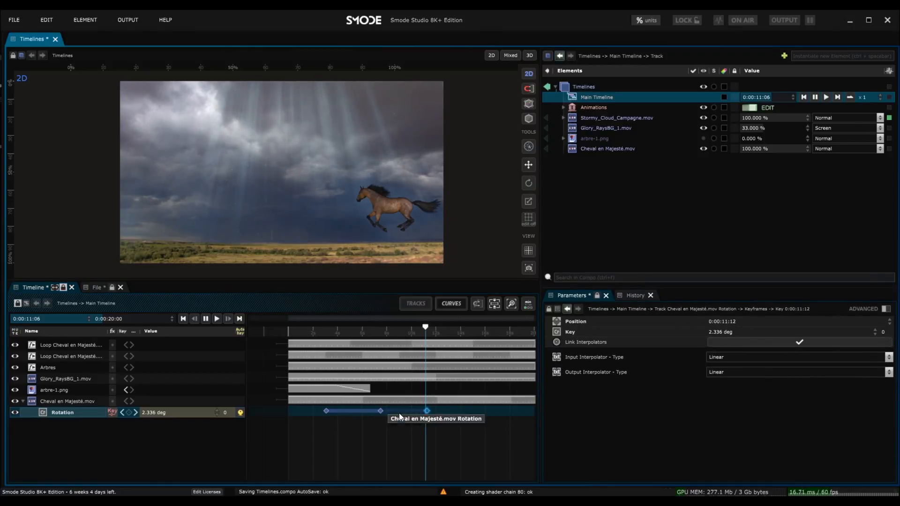
pyautogui.moveTo(398, 331); pyautogui.dragTo(299, 331)
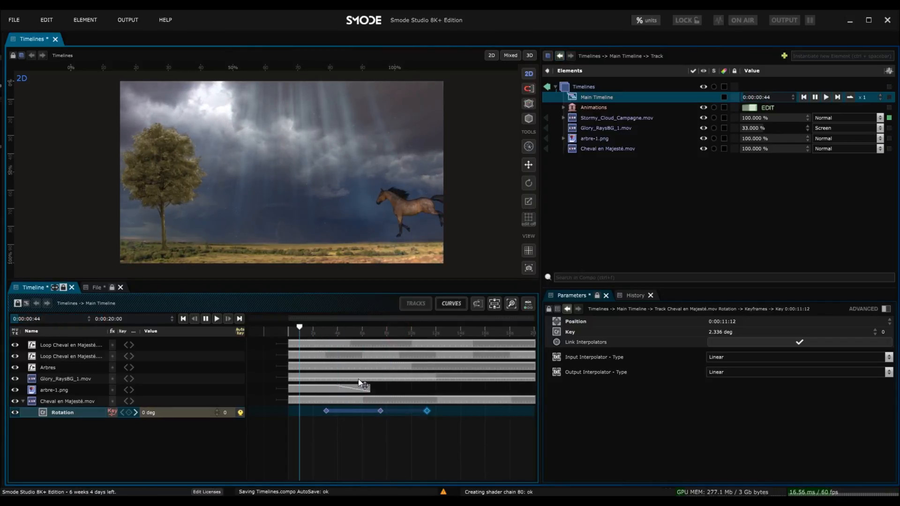
pyautogui.click(336, 412)
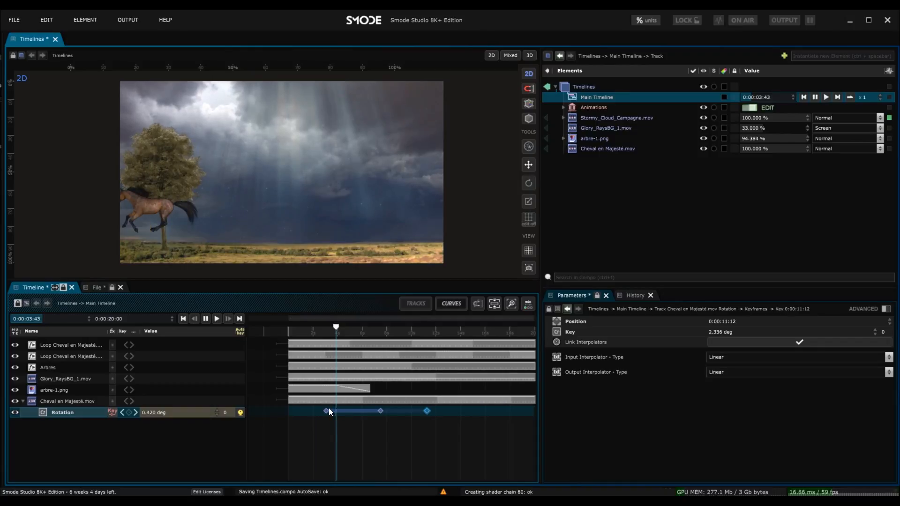
pyautogui.click(123, 412)
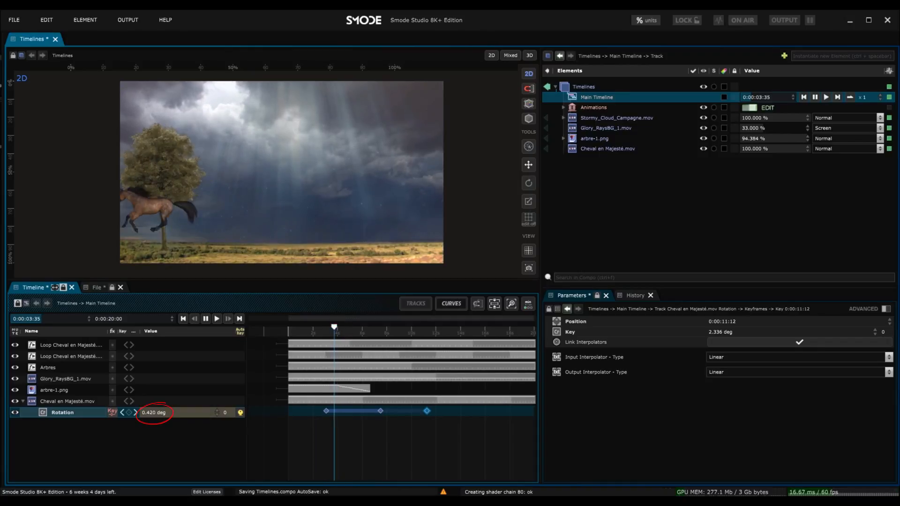
pyautogui.click(135, 412)
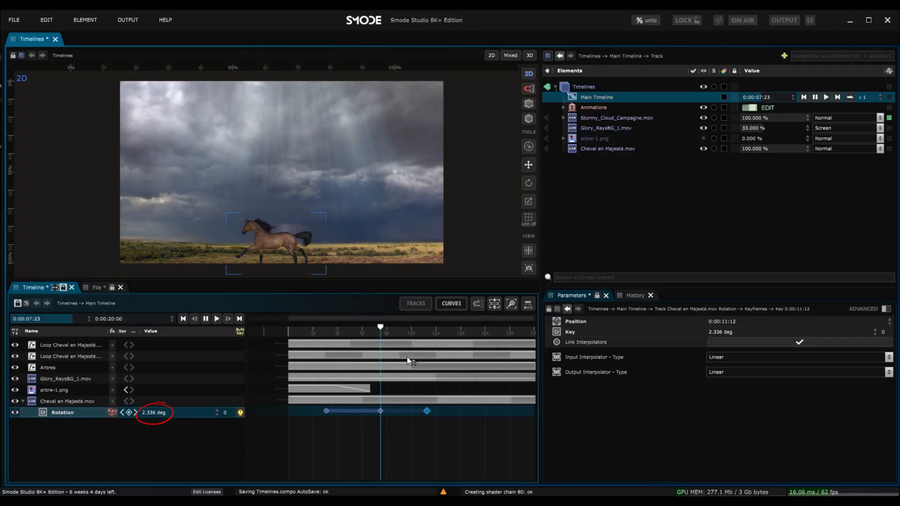
pyautogui.moveTo(380, 328)
pyautogui.mouseDown()
pyautogui.moveTo(424, 328)
pyautogui.moveTo(387, 328)
pyautogui.mouseUp()
pyautogui.click(122, 412)
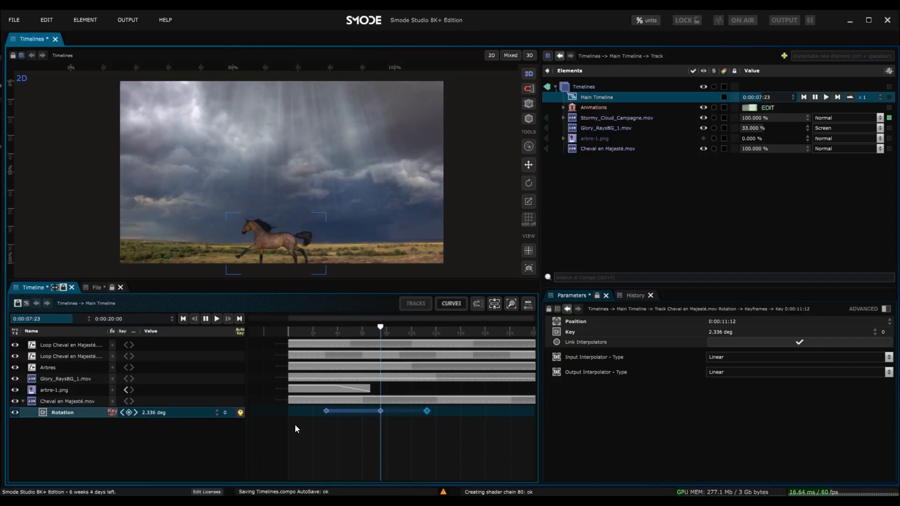
# - Select the first rotation keyframe and step backward and forward through the keyframes, ending at 0:00:11:12
pyautogui.click(326, 411)
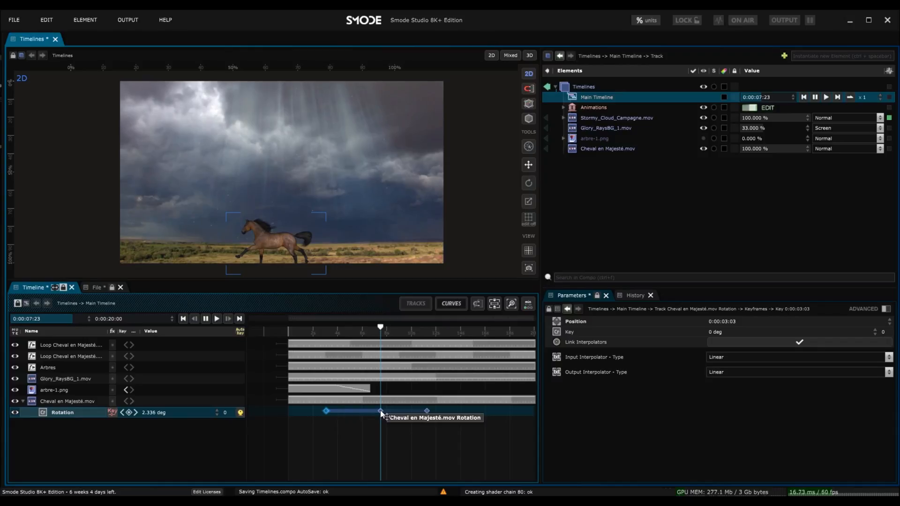
pyautogui.press('j')
pyautogui.press('k')
pyautogui.press('k')
pyautogui.press('j')
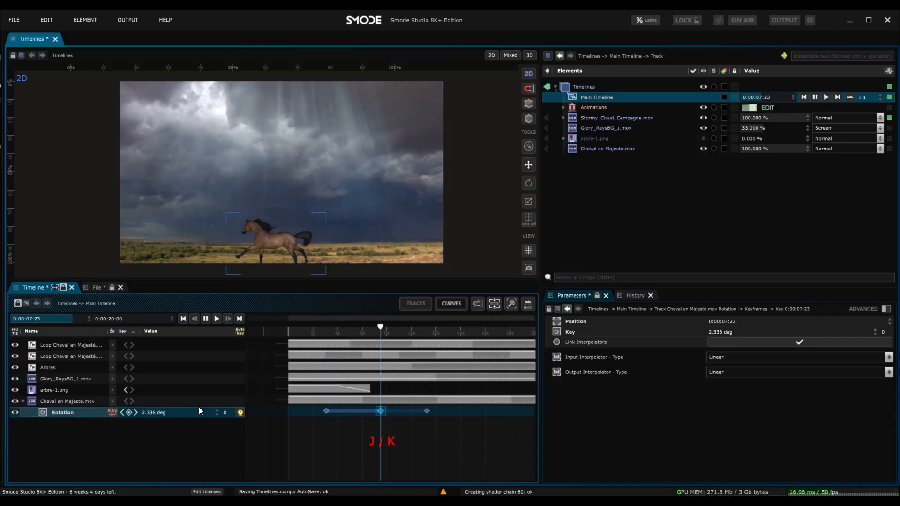
pyautogui.click(123, 412)
pyautogui.click(137, 412)
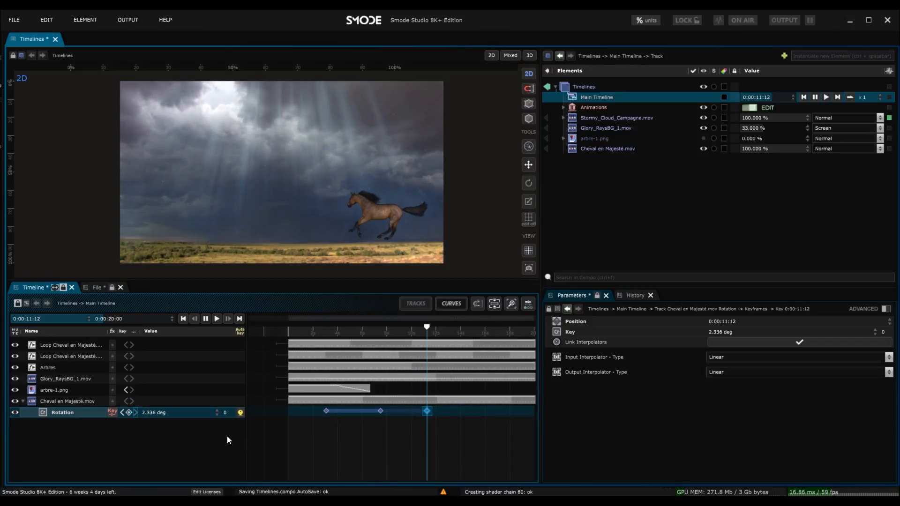
# - Move the playhead to 0:00:04:21 and select individual rotation keyframes to compare their values with the value at the current time
pyautogui.moveTo(430, 328); pyautogui.dragTo(331, 327)
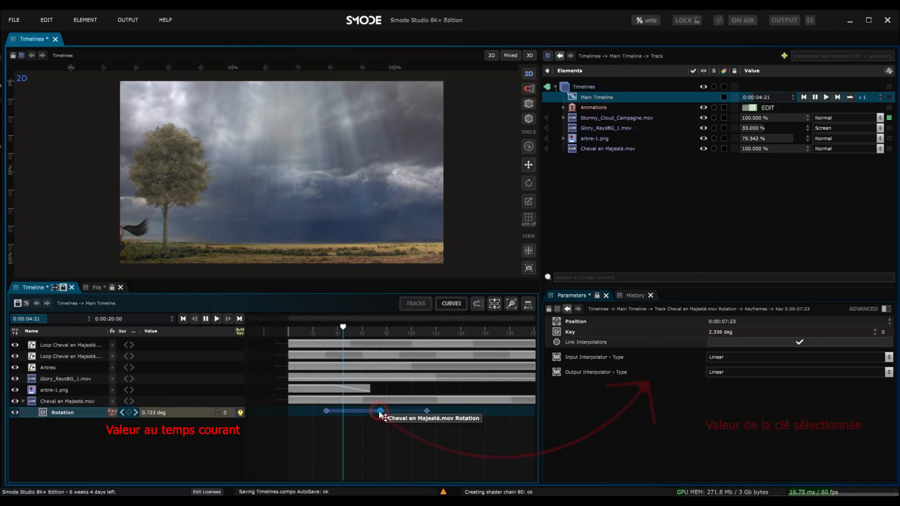
pyautogui.click(326, 411)
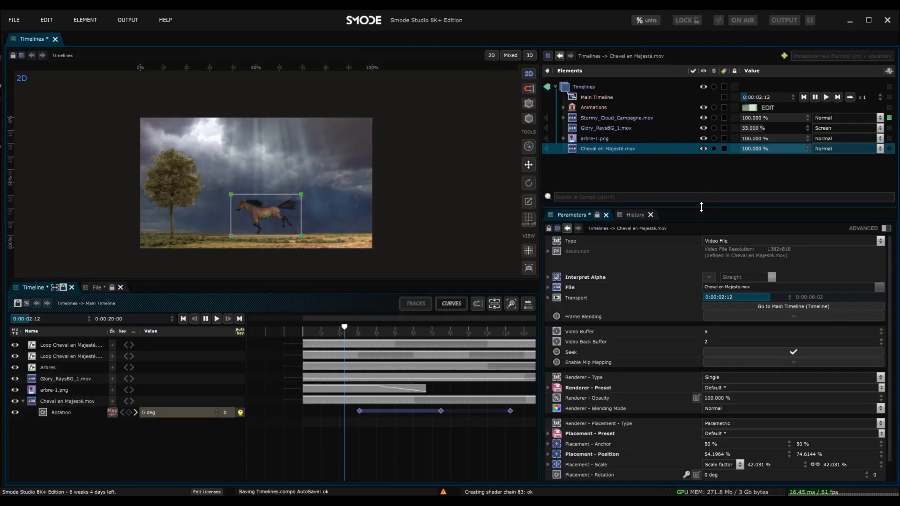
# - Add a Uniform 2D layer to the composition and give it a Radial Mask
pyautogui.moveTo(701, 207); pyautogui.dragTo(701, 220)
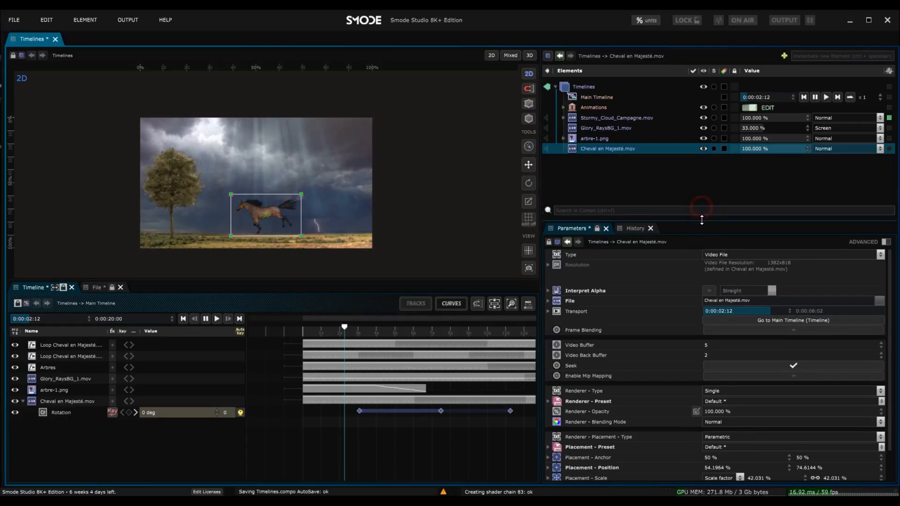
pyautogui.rightClick(580, 168)
pyautogui.moveTo(552, 187)
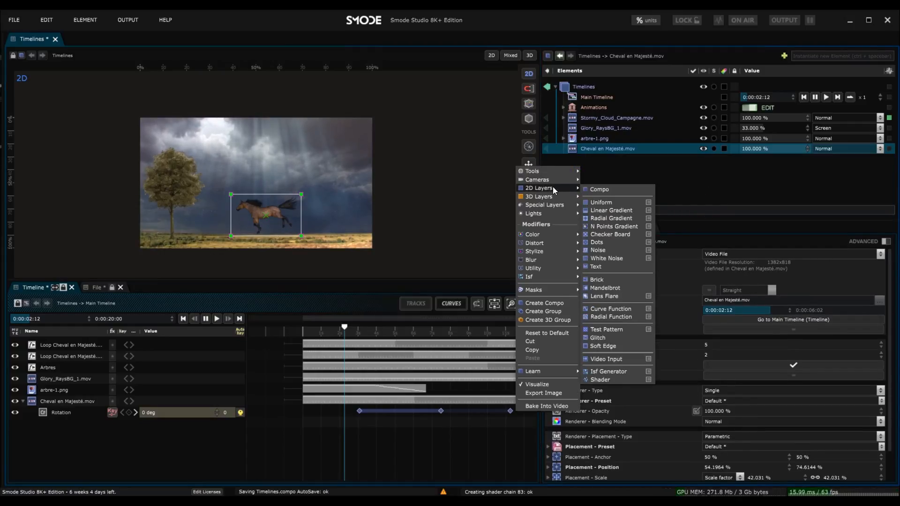
pyautogui.click(602, 204)
pyautogui.rightClick(595, 159)
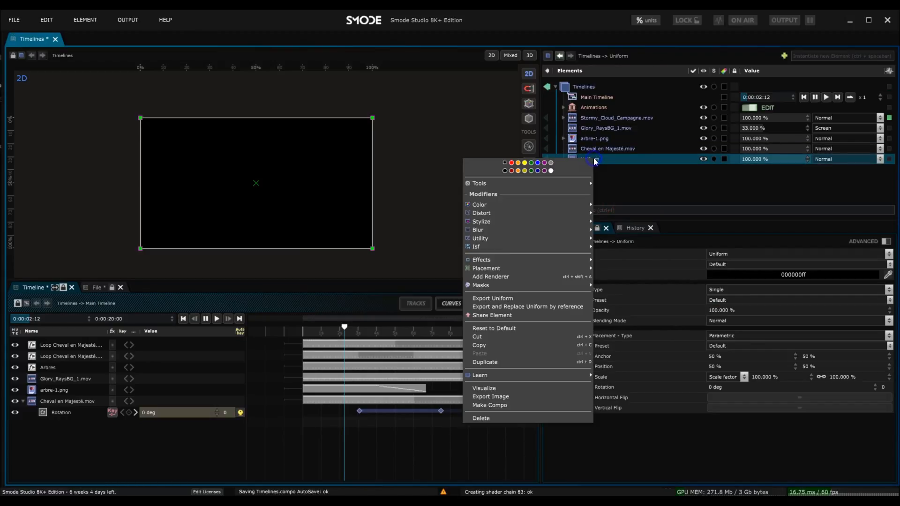
pyautogui.moveTo(520, 284)
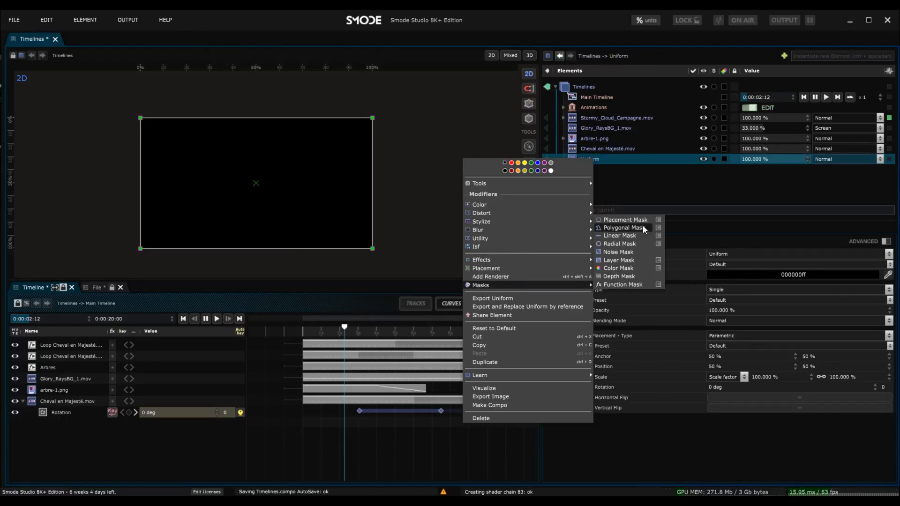
pyautogui.click(636, 243)
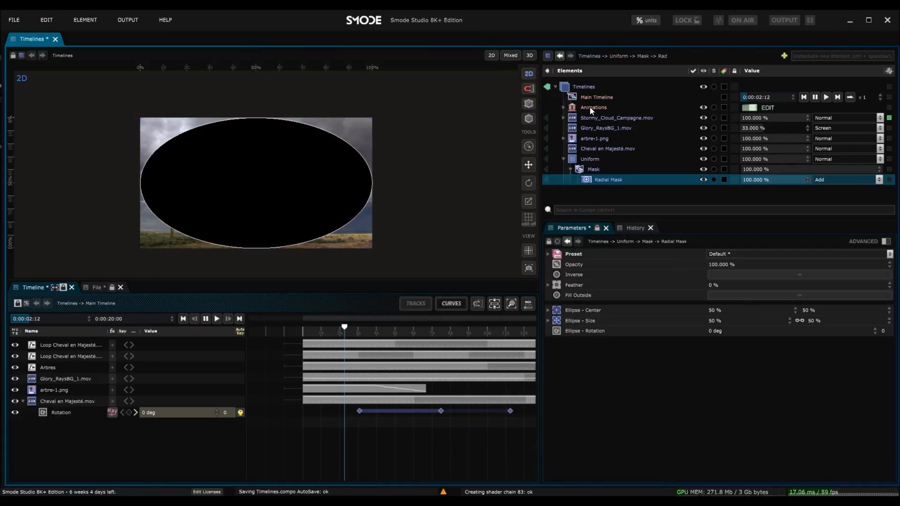
# - Switch the units to pixels and set the radial mask's horizontal ellipse size to 540 px to make it circular
pyautogui.click(651, 21)
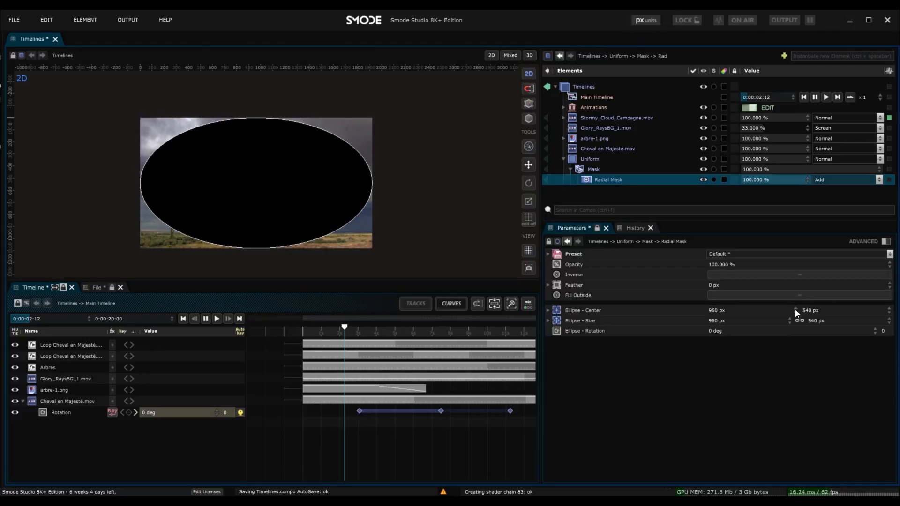
pyautogui.doubleClick(733, 322)
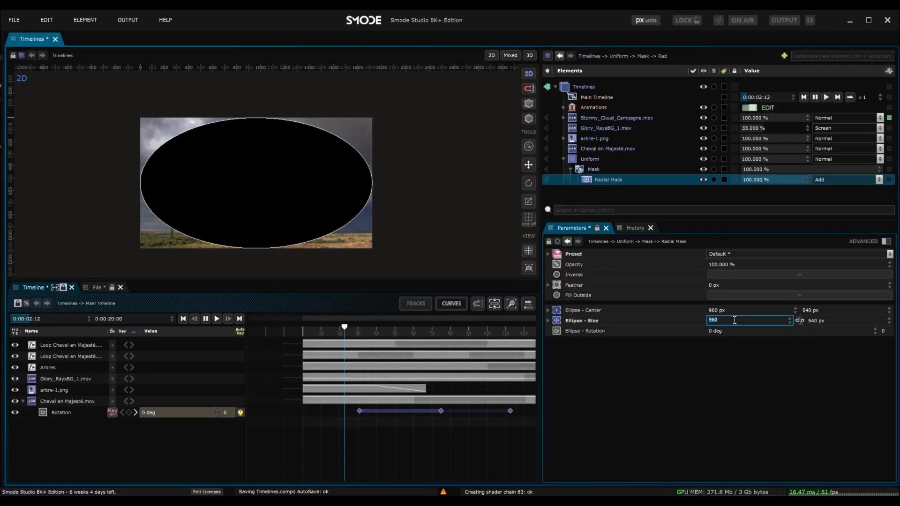
pyautogui.press('Return')
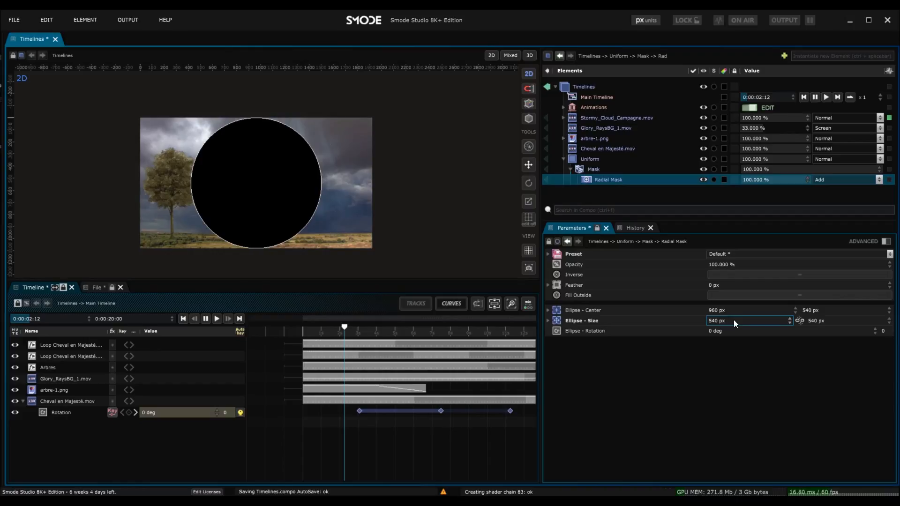
# - Return the units to percent, scale the Uniform layer down to about 22 %, and place the disc below the horse
pyautogui.click(656, 19)
pyautogui.click(578, 159)
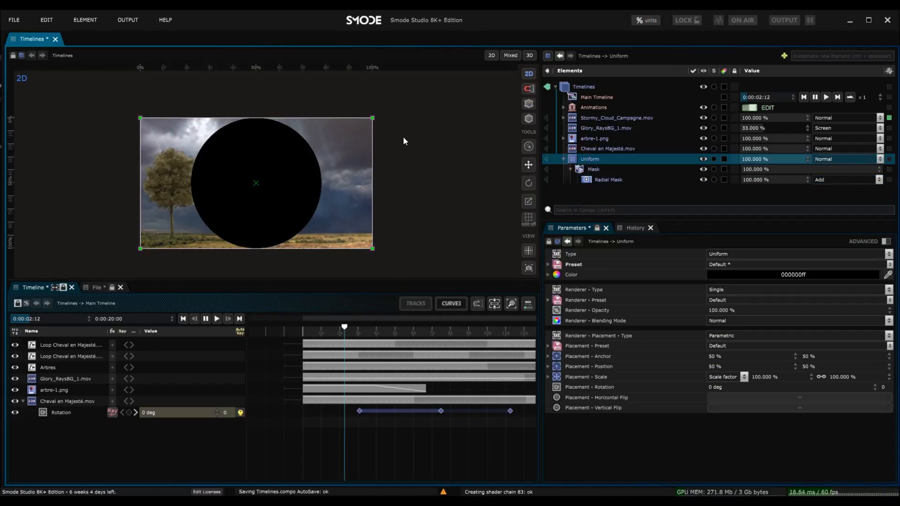
pyautogui.moveTo(373, 117); pyautogui.dragTo(248, 238)
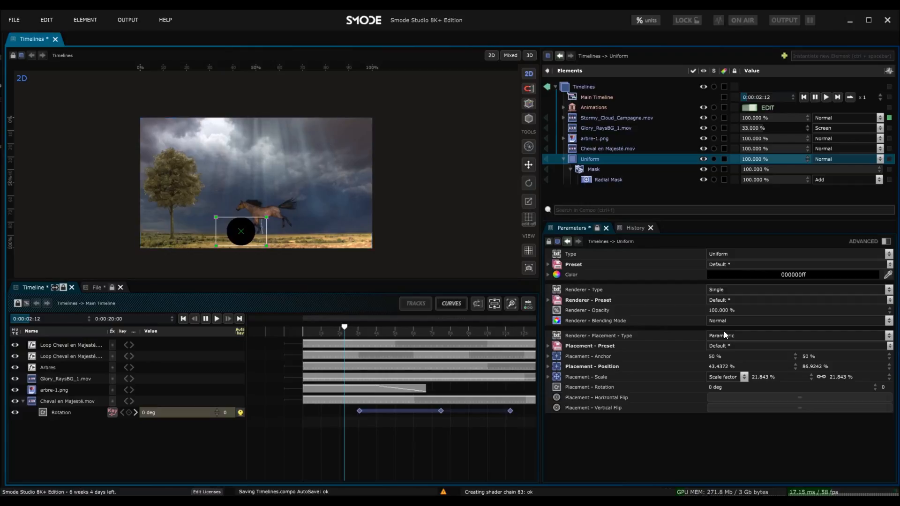
# - Expand the Uniform layer's Placement - Position parameter and add the whole position as a track in the main timeline
pyautogui.click(548, 366)
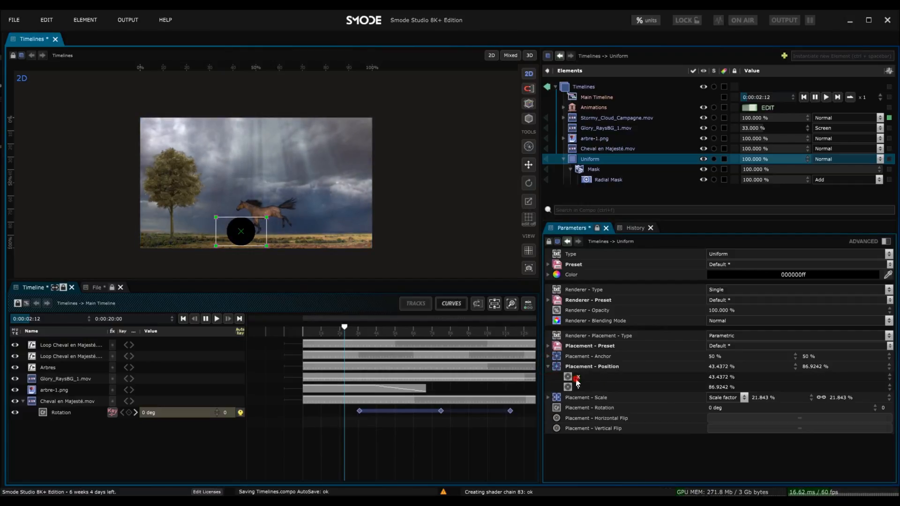
pyautogui.click(578, 382)
pyautogui.moveTo(577, 388); pyautogui.dragTo(580, 374)
pyautogui.click(588, 367)
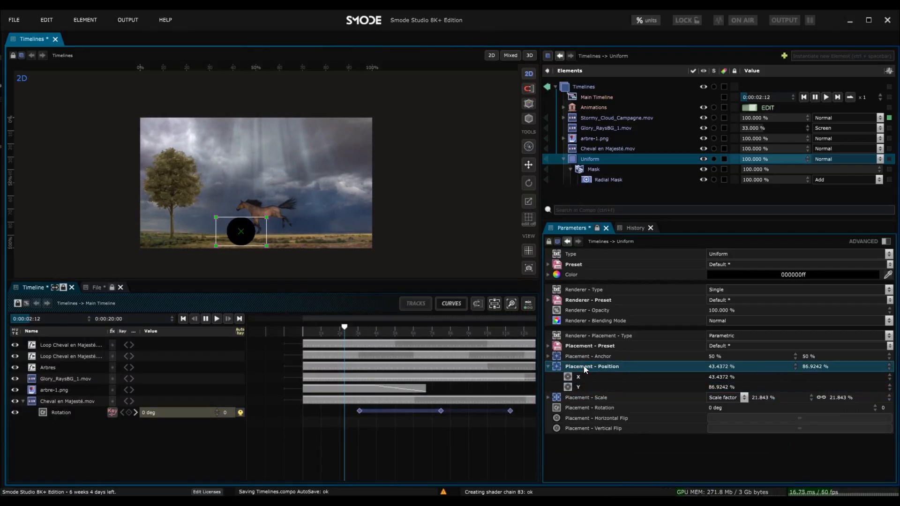
pyautogui.moveTo(576, 364); pyautogui.dragTo(395, 431)
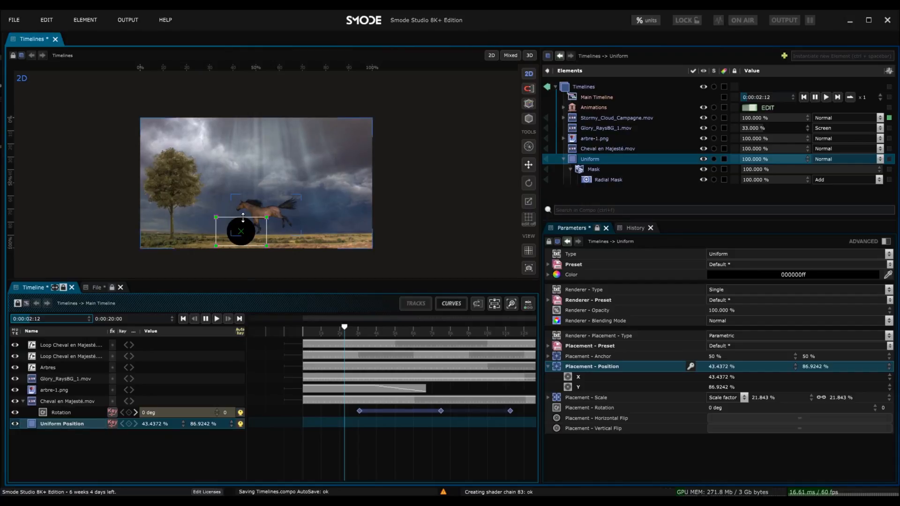
# - Keyframe the disc's position at 0:00:02:12 at about 44.7 %, 89.1 %, and add a second keyframe with it beyond the image's left edge
pyautogui.scroll(3, 275, 175)
pyautogui.moveTo(286, 209); pyautogui.dragTo(291, 214)
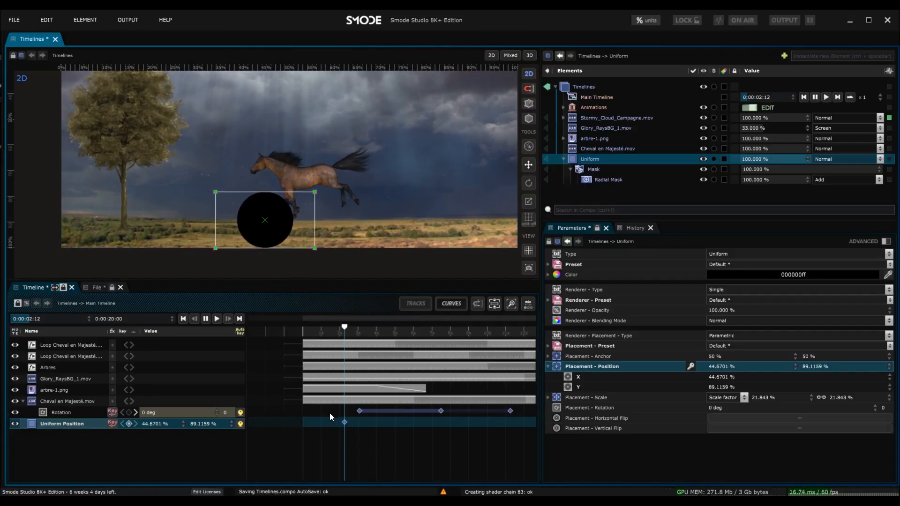
pyautogui.press('space')
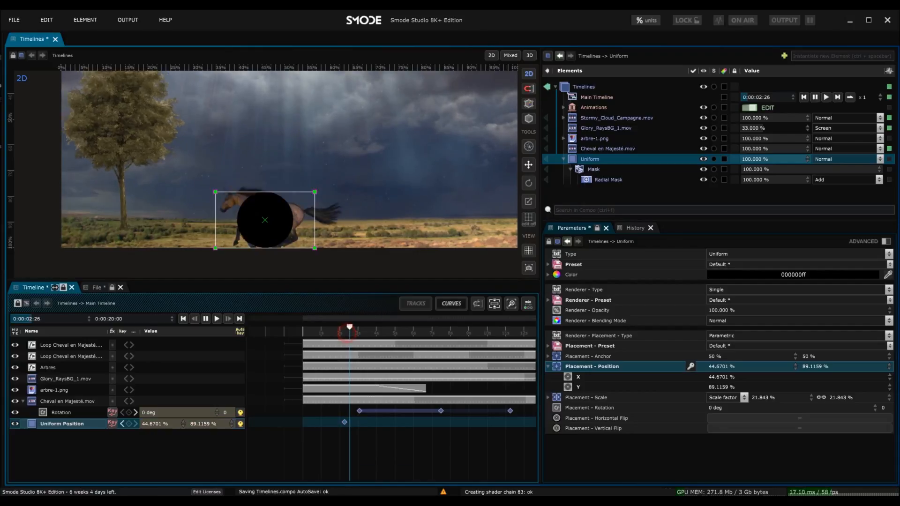
pyautogui.press('space')
pyautogui.moveTo(292, 236); pyautogui.dragTo(42, 172)
pyautogui.moveTo(365, 327); pyautogui.dragTo(341, 326)
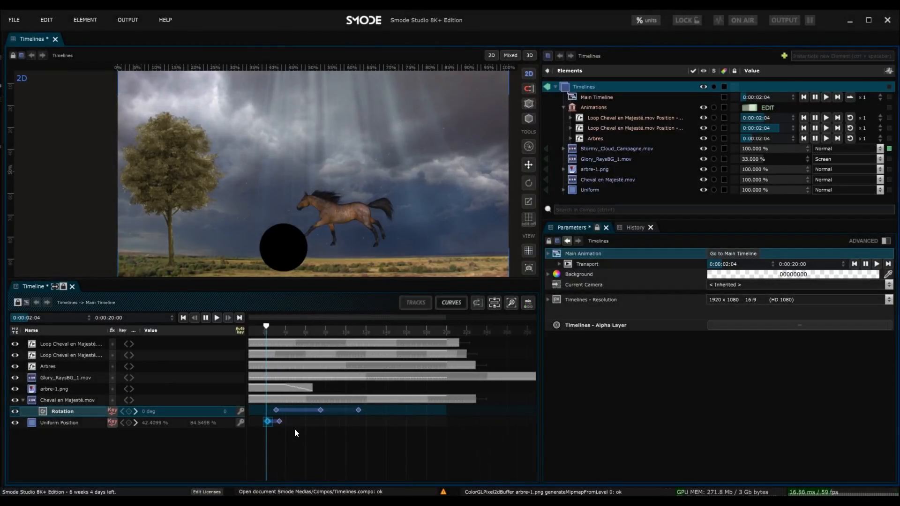
# - Show the horse's Rotation track as a curve, raise its middle keyframe to a peak, and move the last keyframe lower and later
pyautogui.scroll(3, 294, 428)
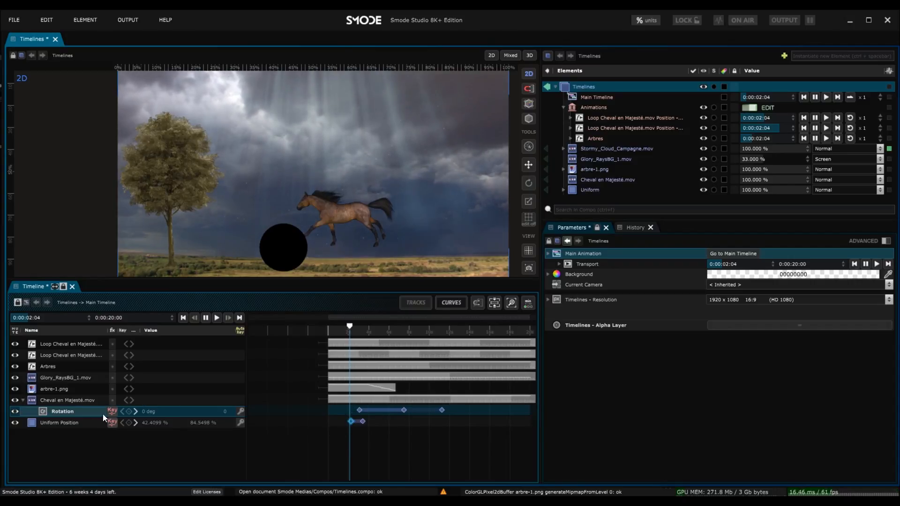
pyautogui.click(454, 305)
pyautogui.scroll(-3, 388, 399)
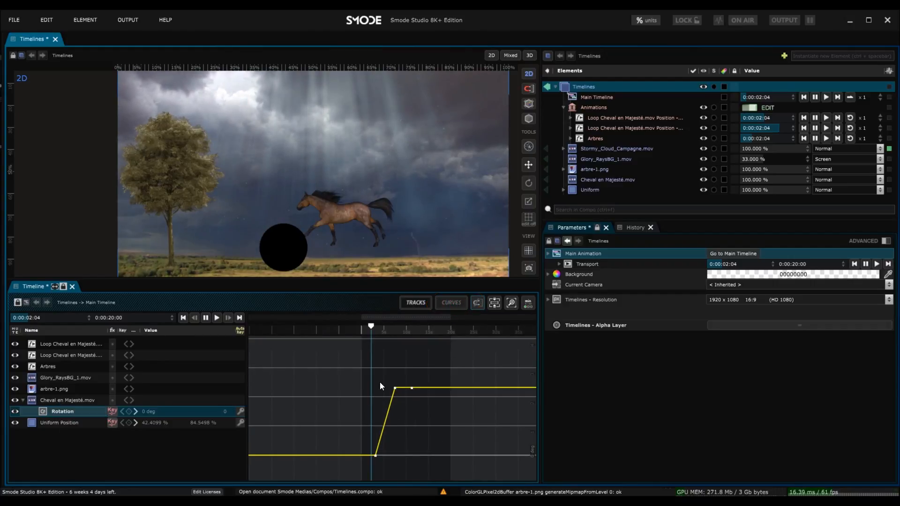
pyautogui.moveTo(395, 388); pyautogui.dragTo(396, 425)
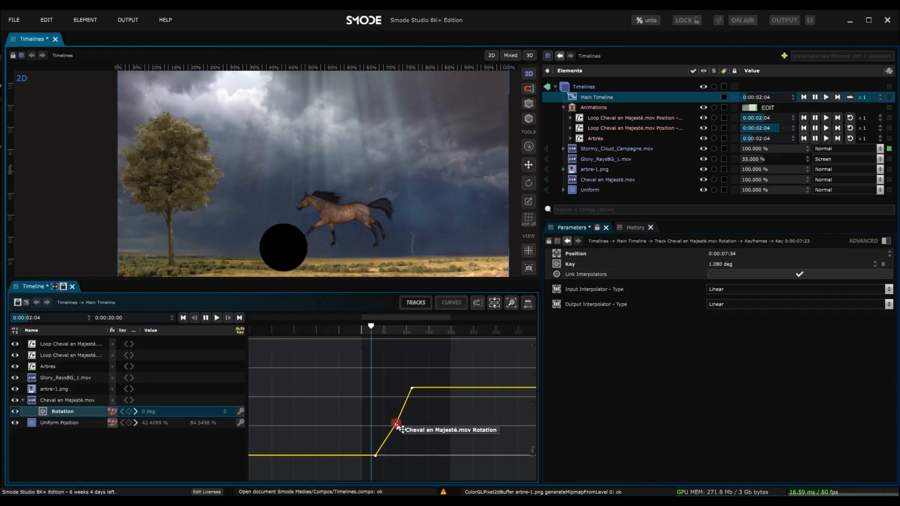
pyautogui.moveTo(396, 360); pyautogui.dragTo(393, 352)
pyautogui.moveTo(413, 388); pyautogui.dragTo(423, 402)
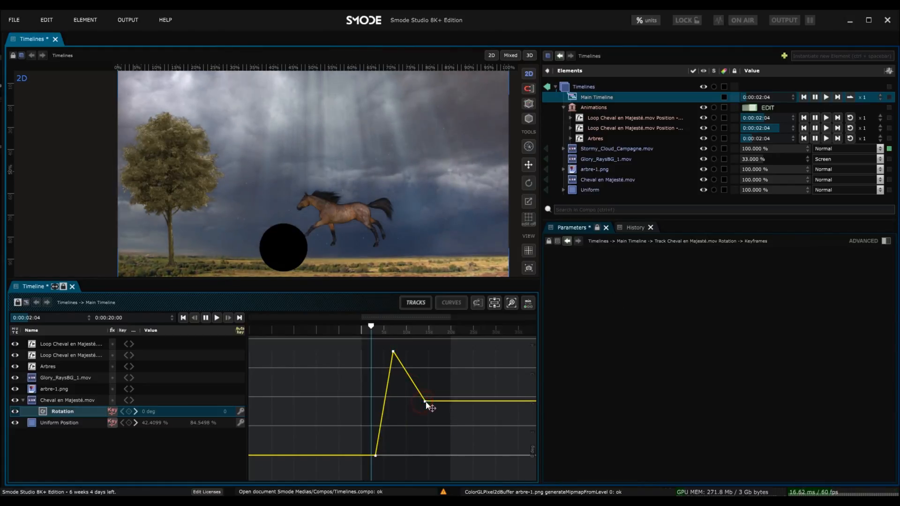
# - Add a keyframe at 0:00:08:46 on the rotation curve, change its interpolation to Bezier, and bend the curve with its handles
pyautogui.keyDown('ctrl'); pyautogui.click(401, 396); pyautogui.keyUp('ctrl')
pyautogui.moveTo(397, 393); pyautogui.dragTo(422, 409)
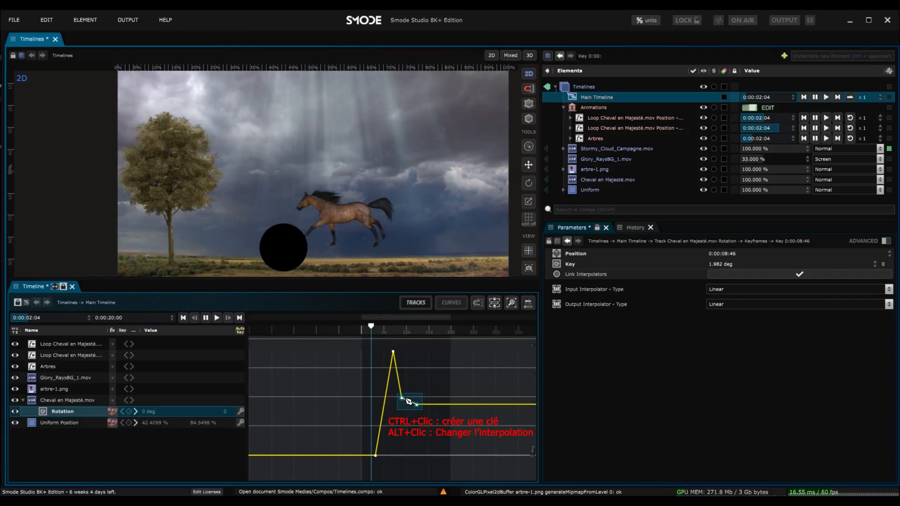
pyautogui.click(411, 402)
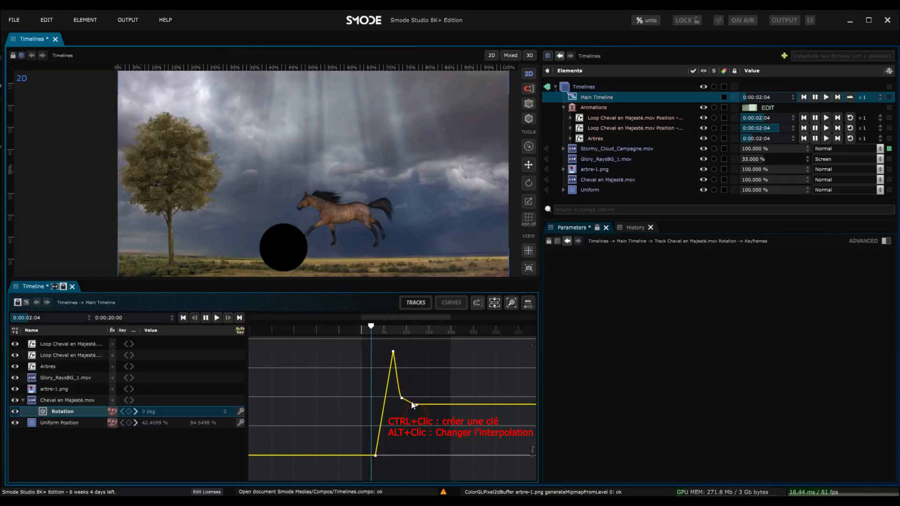
pyautogui.click(402, 398)
pyautogui.keyDown('alt'); pyautogui.click(402, 398); pyautogui.keyUp('alt')
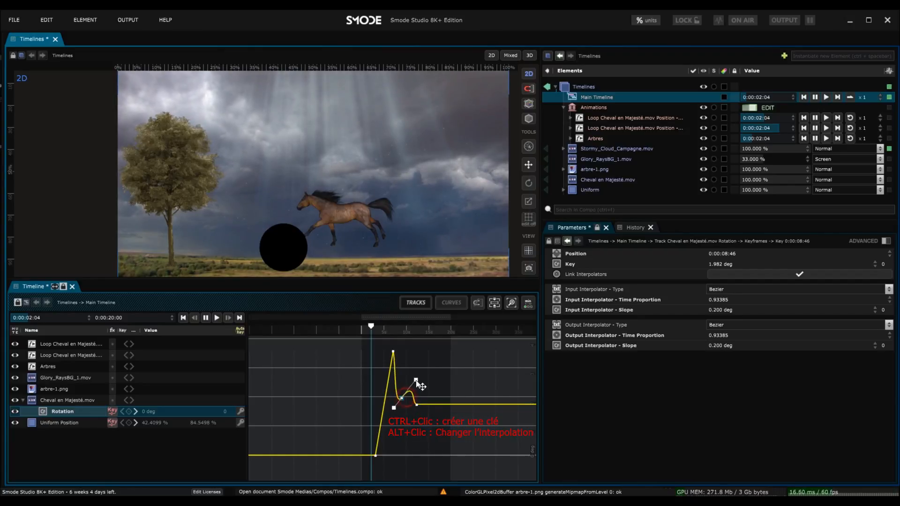
# - Repeat the Bezier bump twice along the rotation curve, and lower the 0:00:08:46 keyframe to about 1.805 deg
pyautogui.moveTo(403, 399); pyautogui.dragTo(451, 412)
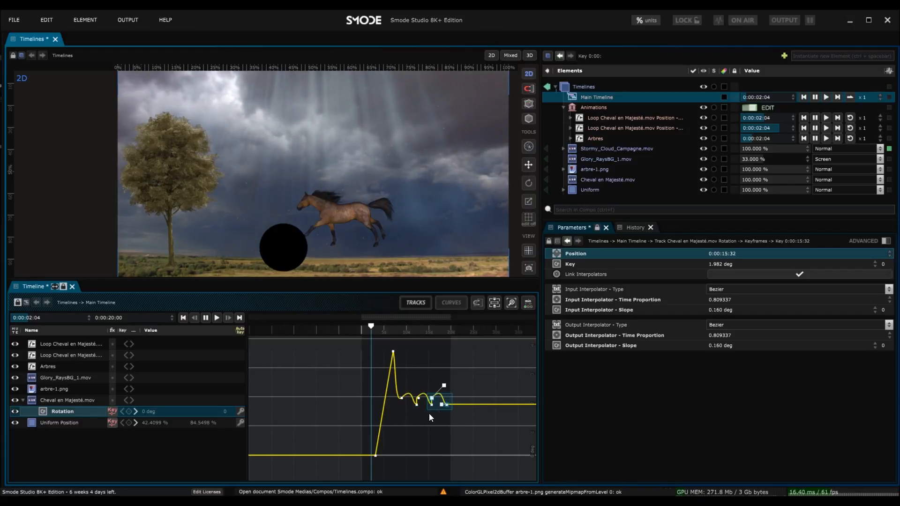
pyautogui.moveTo(400, 399); pyautogui.dragTo(401, 403)
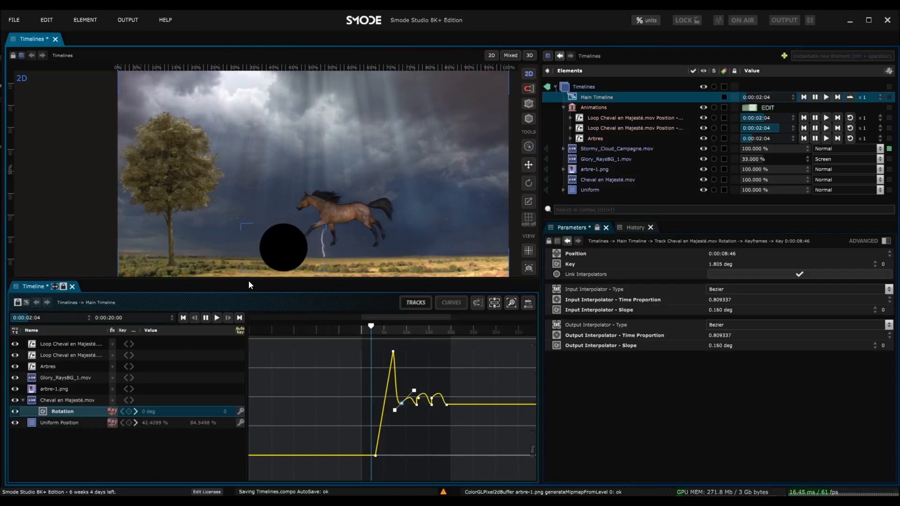
# - Display the Uniform Position track in the curve view and split it into separate X and Y curves
pyautogui.click(59, 421)
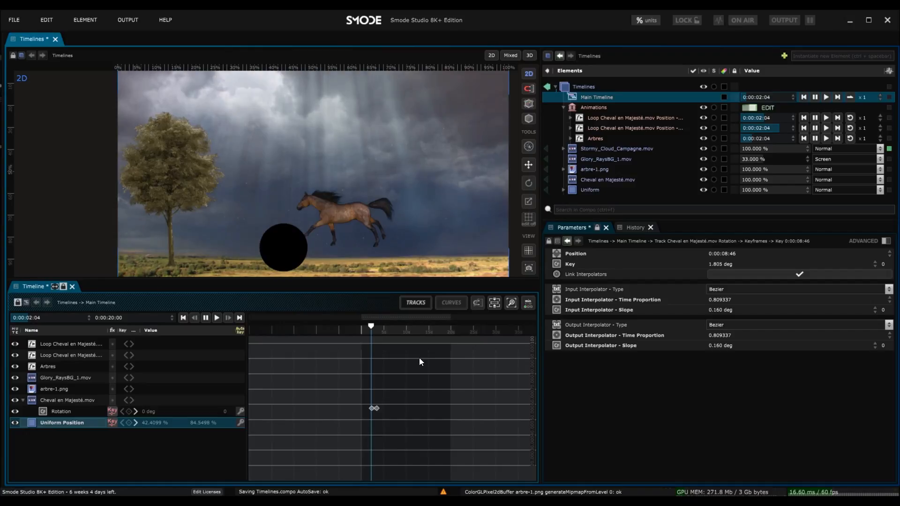
pyautogui.scroll(5, 361, 413)
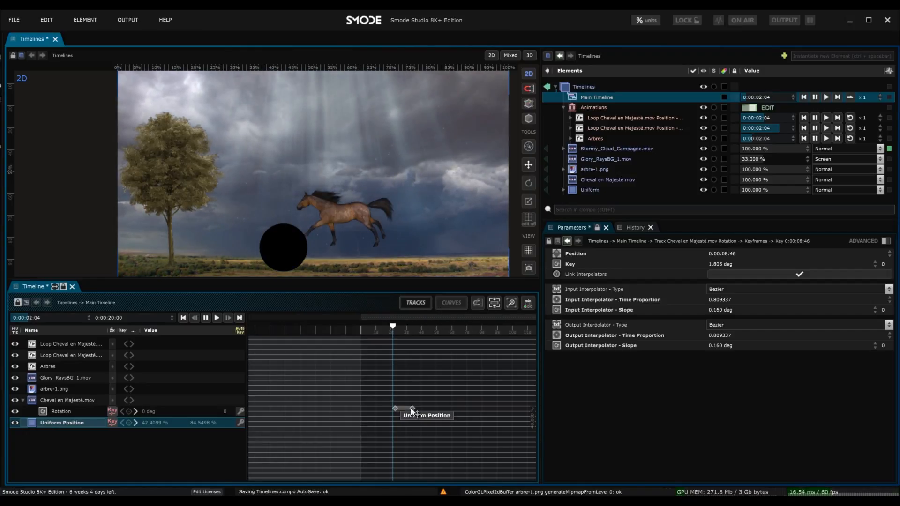
pyautogui.scroll(-5, 397, 409)
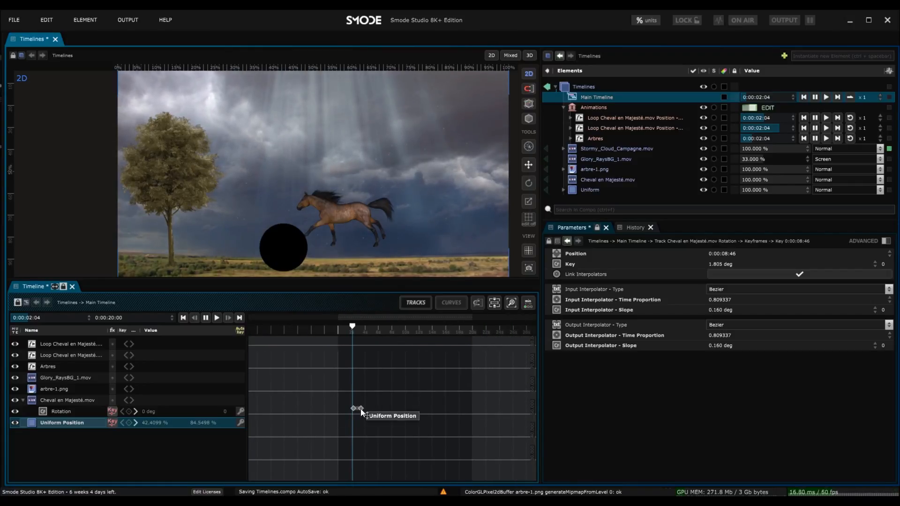
pyautogui.moveTo(113, 426)
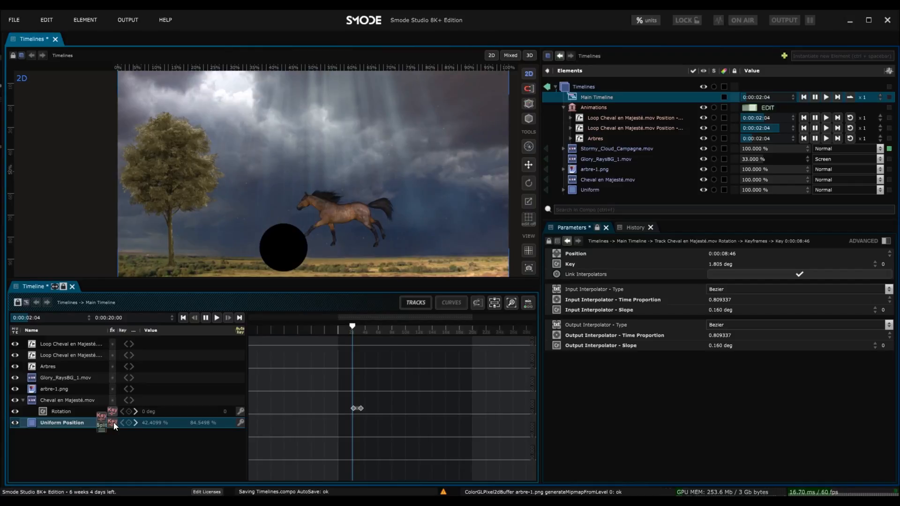
pyautogui.click(102, 428)
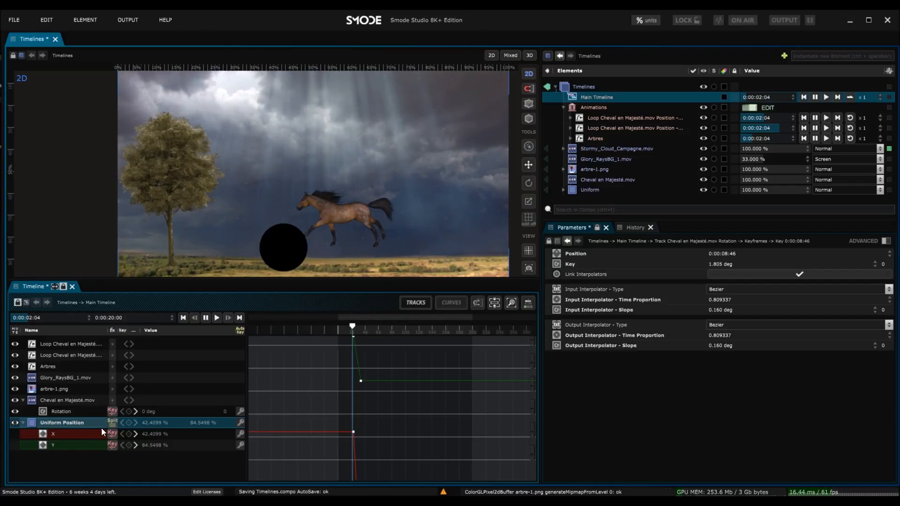
pyautogui.scroll(-2, 356, 408)
pyautogui.scroll(-2, 379, 406)
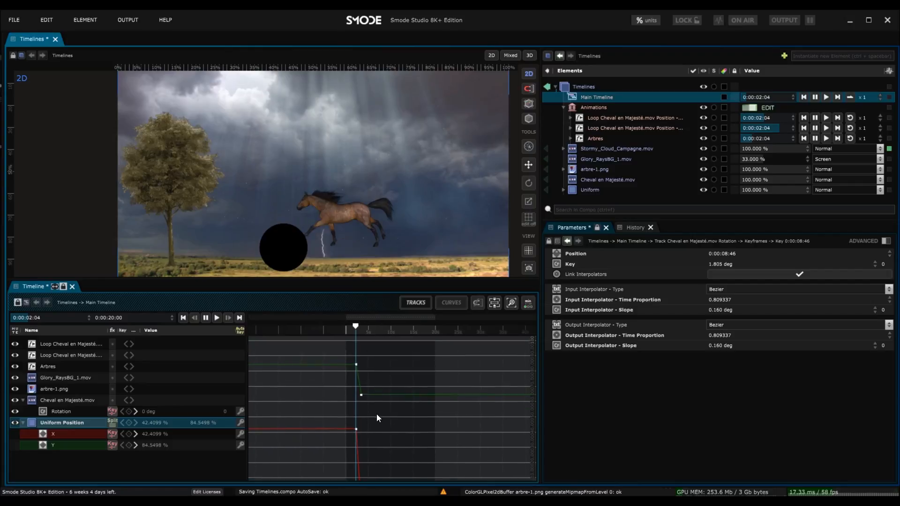
pyautogui.click(513, 303)
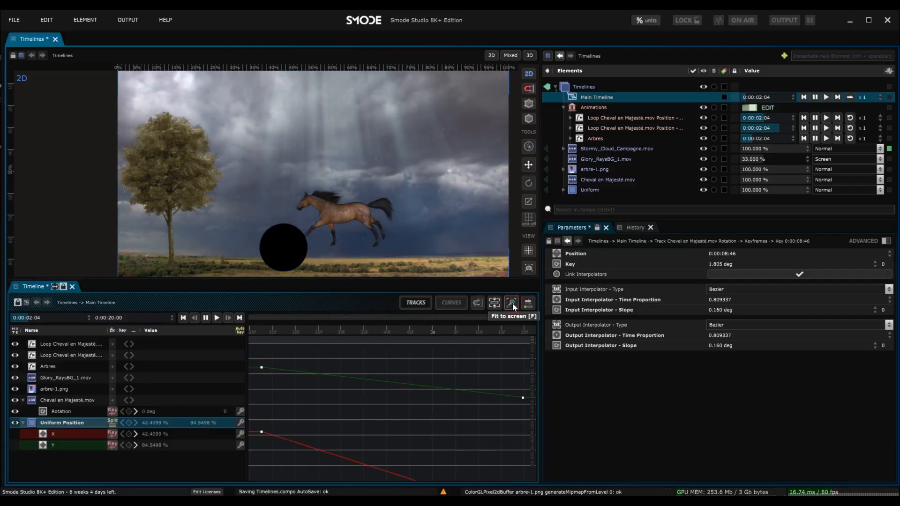
pyautogui.scroll(-1, 401, 416)
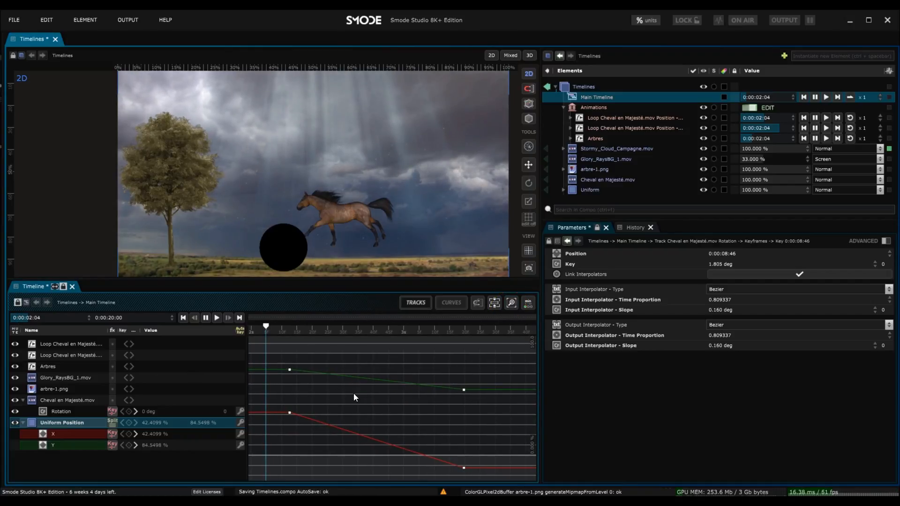
# - Select the first X position keyframe, and merge the X and Y curves back into a single Key track
pyautogui.click(289, 412)
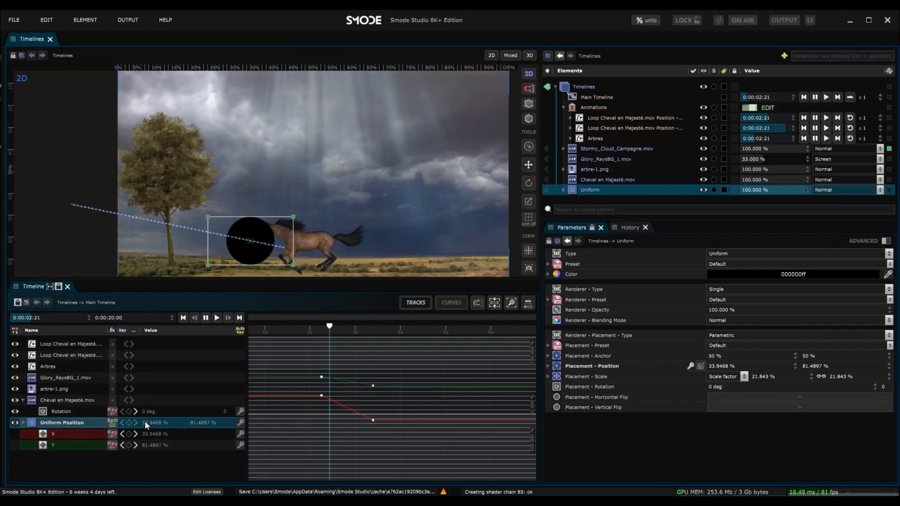
pyautogui.click(103, 416)
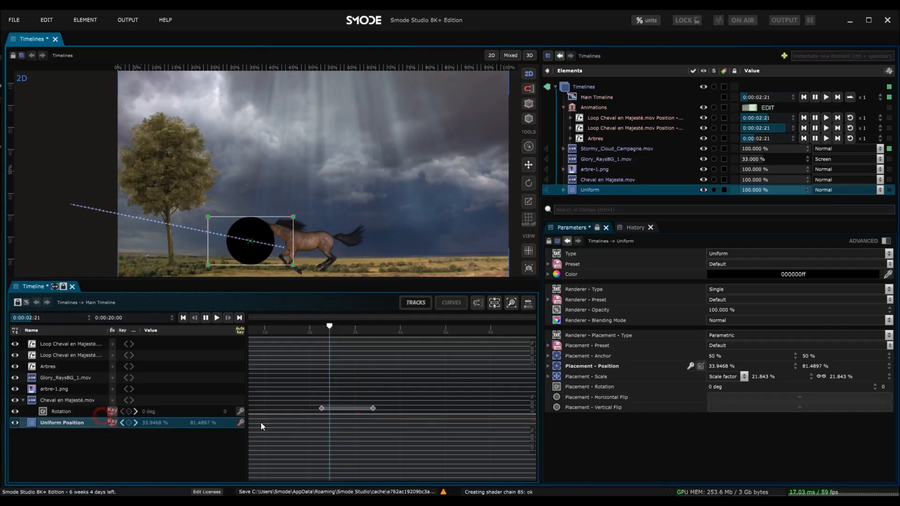
# - Return the timeline to the track view and select the Uniform Position keyframe at 0:00:02:12
pyautogui.moveTo(359, 392); pyautogui.dragTo(381, 398)
pyautogui.click(423, 303)
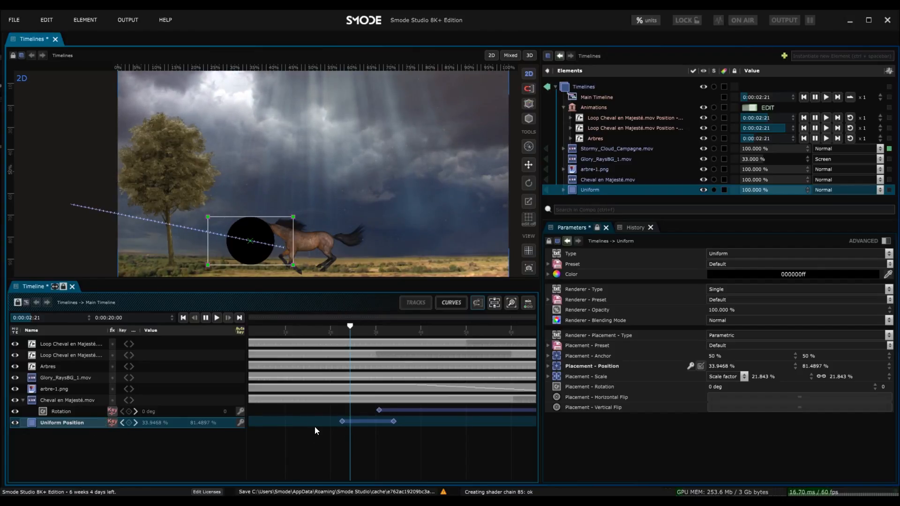
pyautogui.click(342, 422)
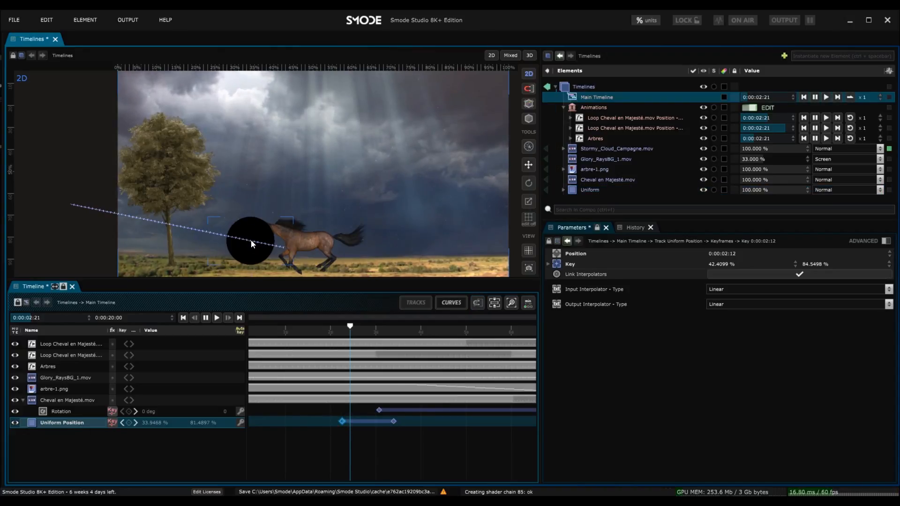
# - Collapse the Cheval en Majesté.mov track and add a Uniform Position keyframe at 0:00:02:31
pyautogui.moveTo(349, 349)
pyautogui.mouseDown()
pyautogui.moveTo(369, 348)
pyautogui.moveTo(359, 348)
pyautogui.mouseUp()
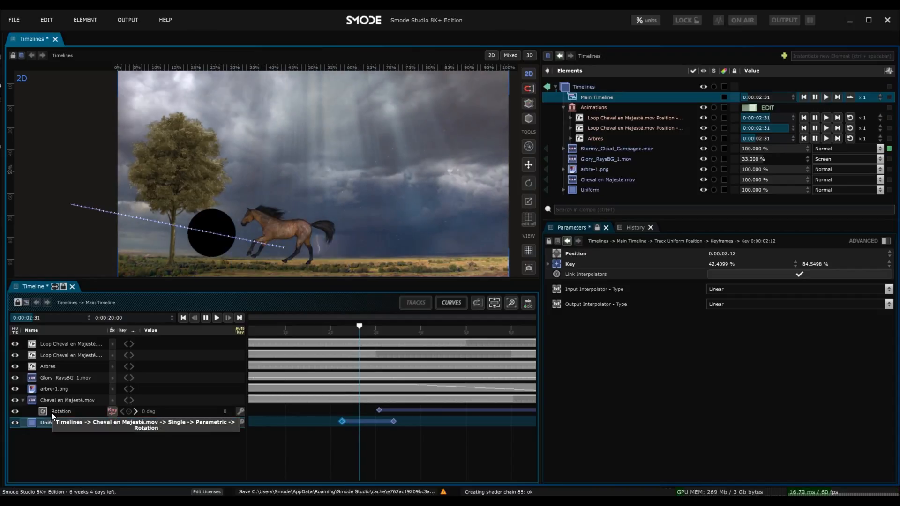
pyautogui.click(22, 401)
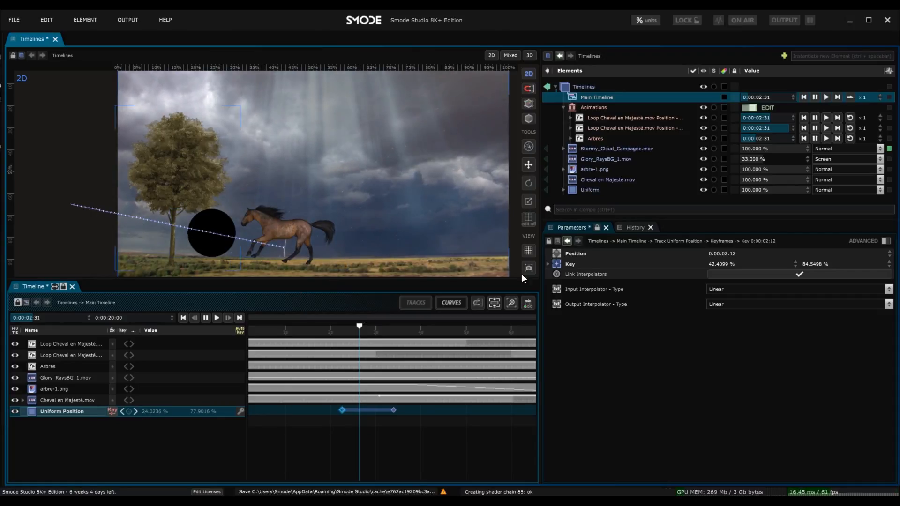
pyautogui.click(579, 192)
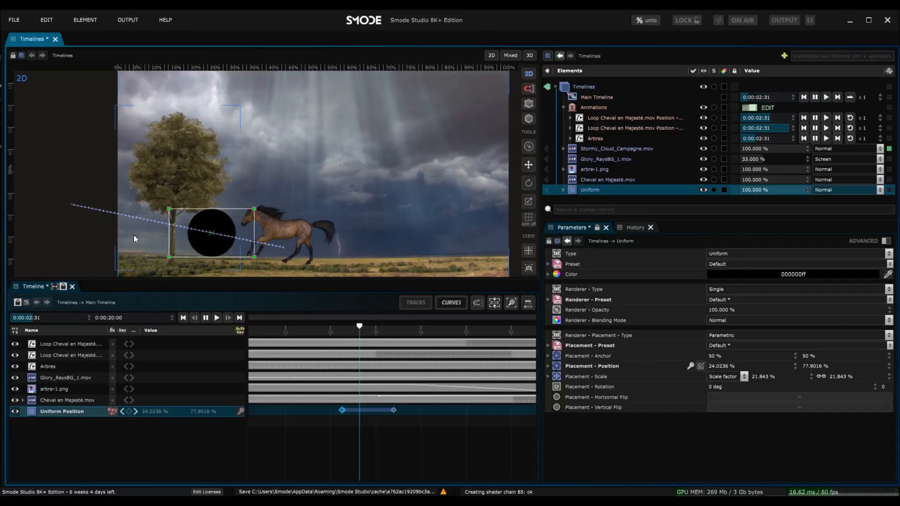
pyautogui.moveTo(202, 217); pyautogui.dragTo(262, 211)
pyautogui.scroll(2, 262, 207)
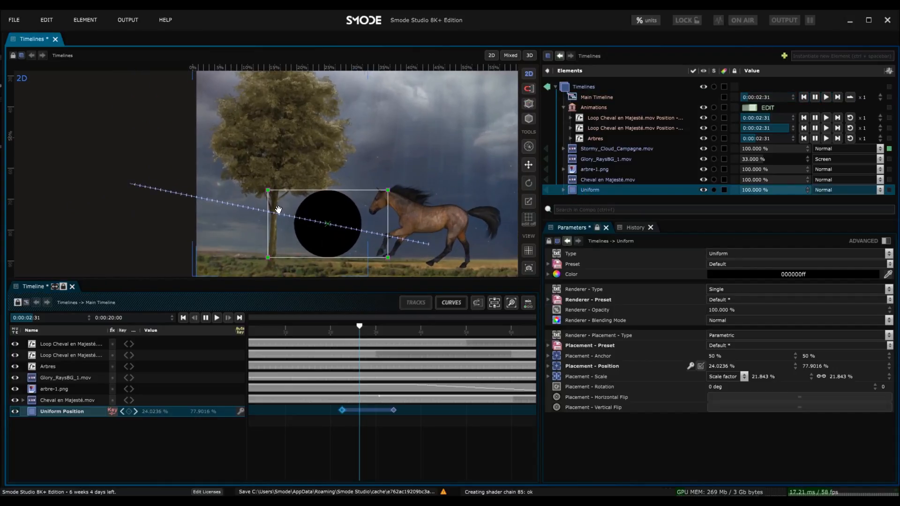
pyautogui.scroll(2, 328, 237)
pyautogui.scroll(1, 384, 245)
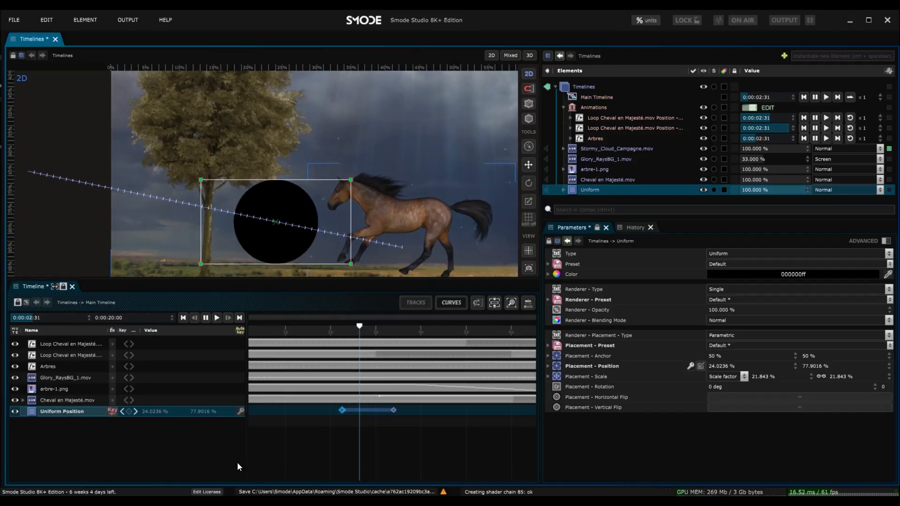
pyautogui.click(240, 411)
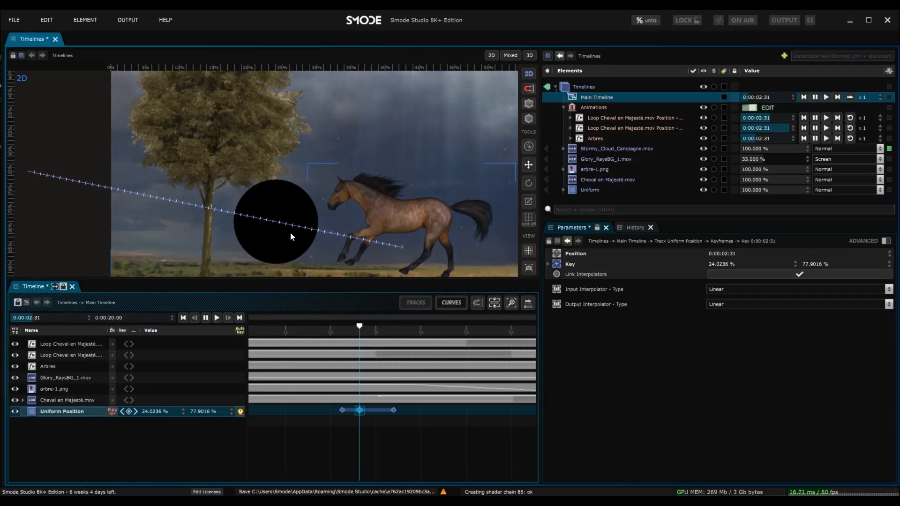
# - Move the black Uniform circle upward at the 0:00:02:31 keyframe and scrub the timeline to 0:00:02:45
pyautogui.click(588, 193)
pyautogui.moveTo(272, 250); pyautogui.dragTo(273, 159)
pyautogui.moveTo(359, 326); pyautogui.dragTo(372, 325)
pyautogui.scroll(-3, 279, 202)
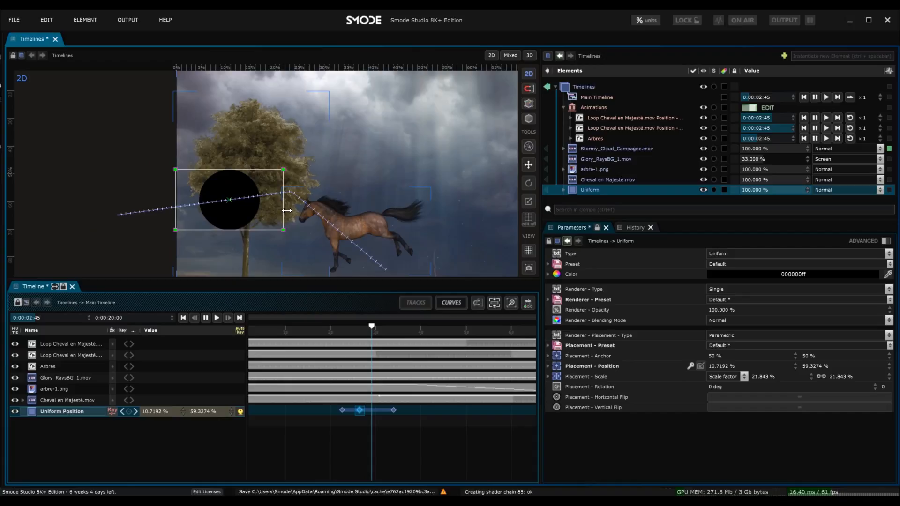
pyautogui.scroll(-2, 287, 210)
pyautogui.scroll(2, 286, 211)
pyautogui.scroll(-2, 284, 209)
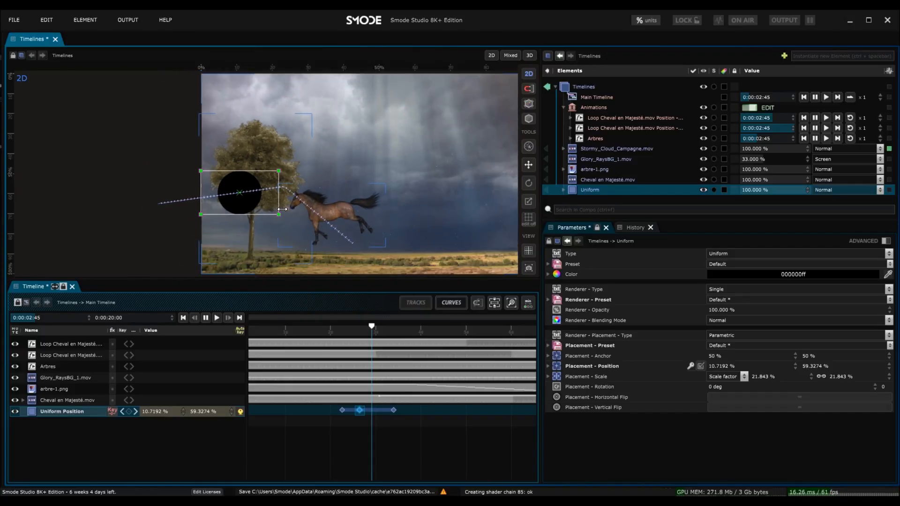
pyautogui.scroll(3, 282, 210)
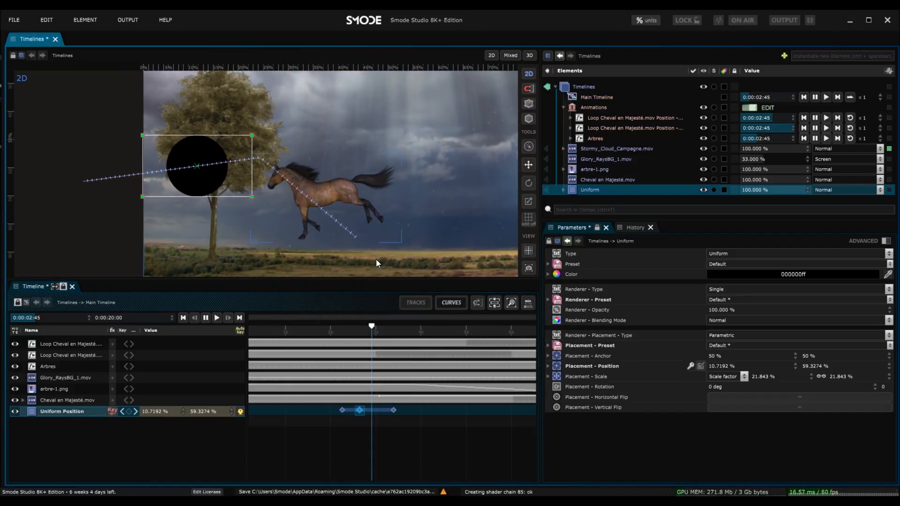
pyautogui.scroll(-1, 283, 198)
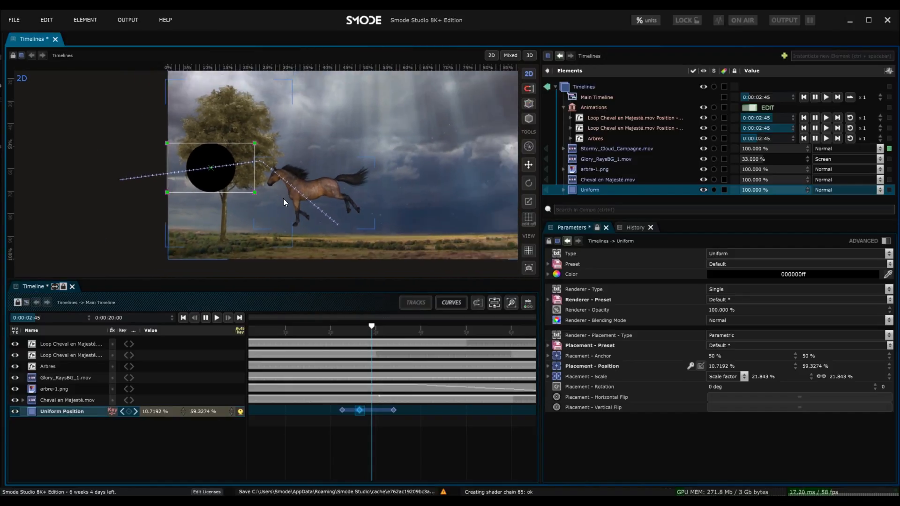
# - Turn on path editing in the viewport and move the motion path's middle keyframe to about 18.3 %, 52.5 %
pyautogui.click(529, 219)
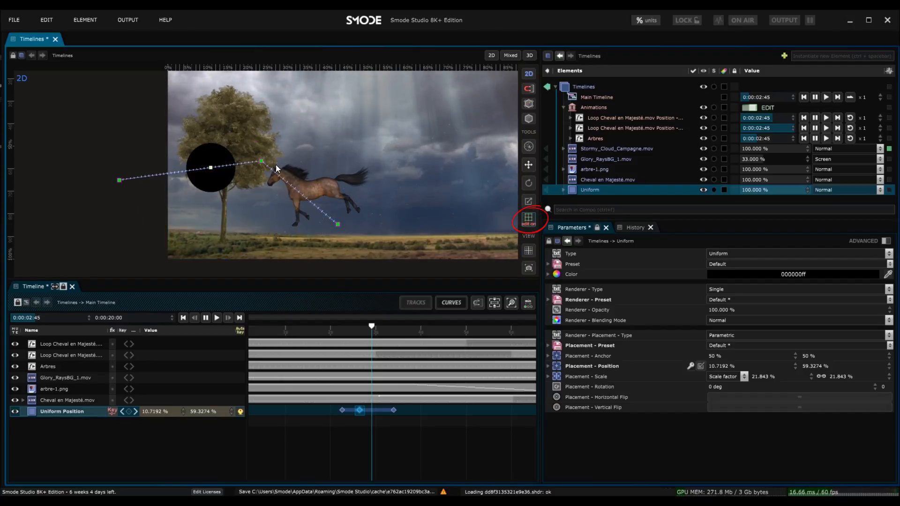
pyautogui.click(261, 161)
pyautogui.moveTo(260, 161); pyautogui.dragTo(315, 150)
pyautogui.moveTo(229, 135); pyautogui.dragTo(250, 215)
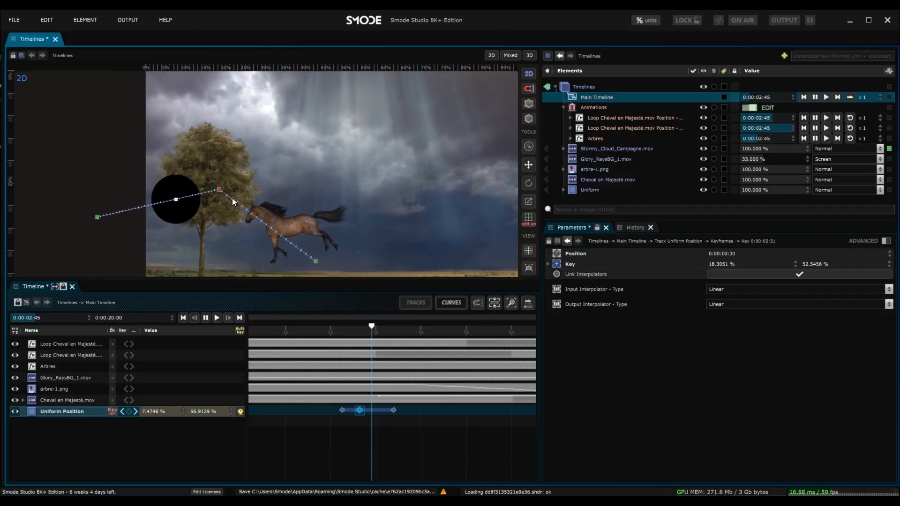
# - Set the motion path's middle keyframe to Bezier, bend the path with its handles, and play the animation
pyautogui.moveTo(753, 221); pyautogui.dragTo(753, 276)
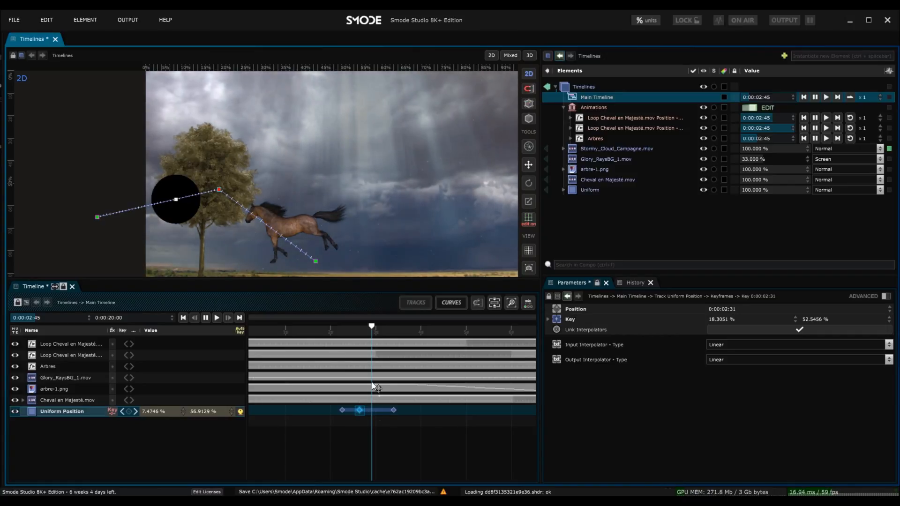
pyautogui.rightClick(219, 193)
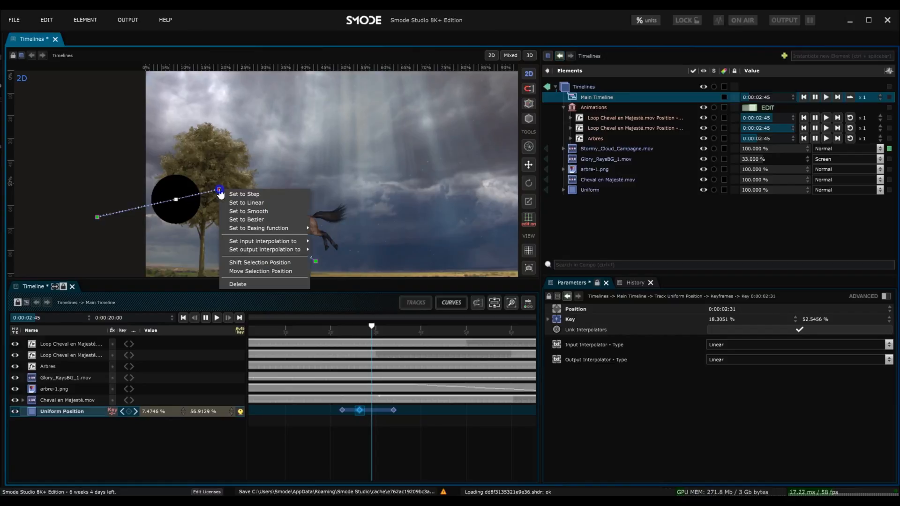
pyautogui.click(257, 219)
pyautogui.moveTo(253, 219); pyautogui.dragTo(250, 155)
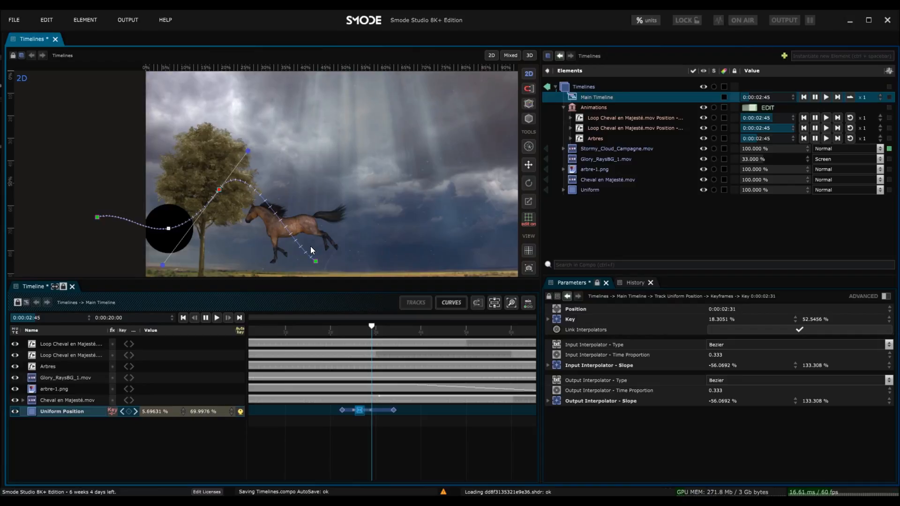
pyautogui.press('space')
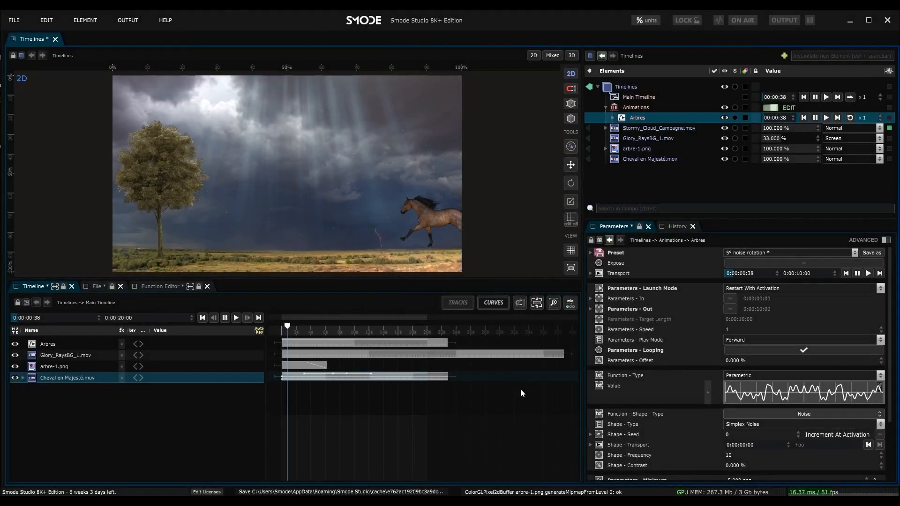
# - Review the noise parameters of the Arbres animation, and delete its track from the main timeline
pyautogui.click(41, 347)
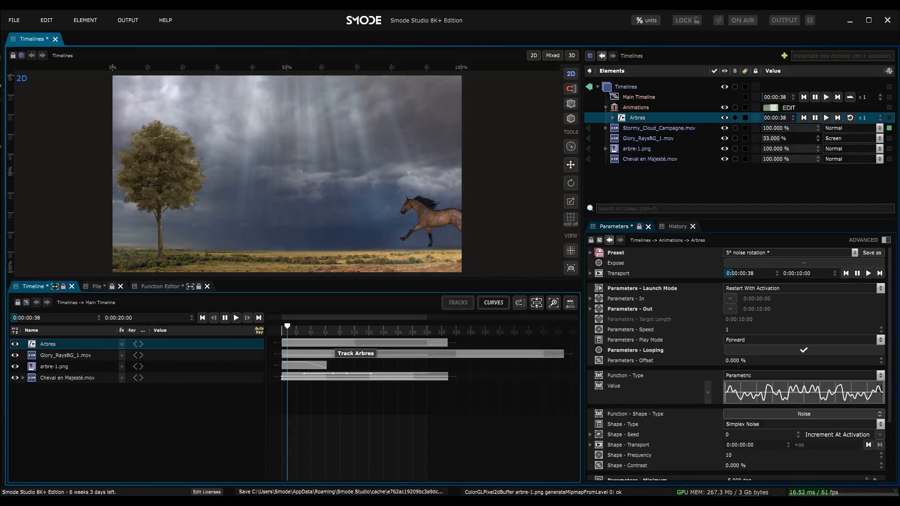
pyautogui.click(297, 328)
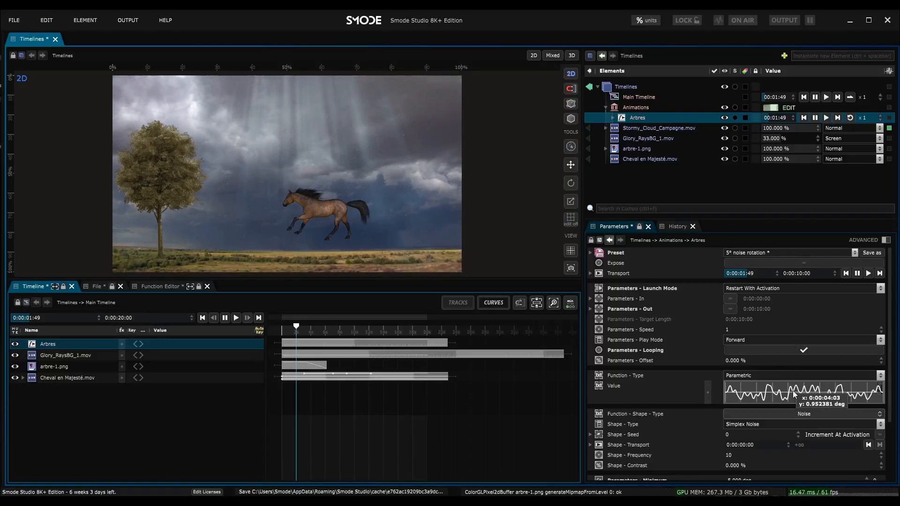
pyautogui.scroll(-3, 779, 411)
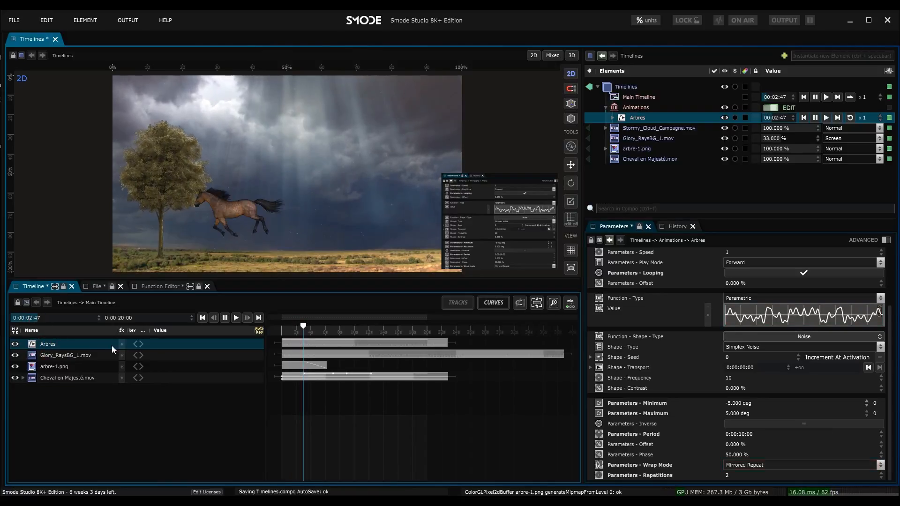
pyautogui.press('Delete')
pyautogui.press('Return')
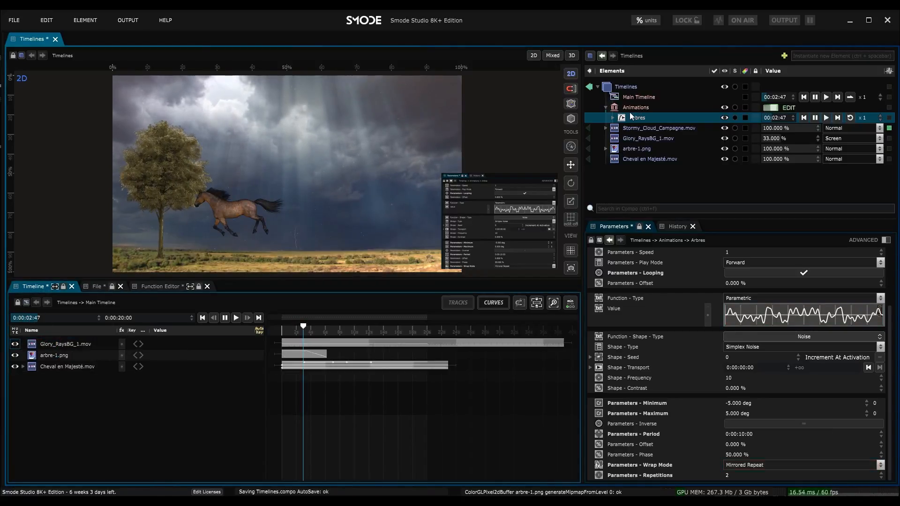
# - Merge the Arbres animation from the Animations bank into the main timeline, and lock the timeline editor on it
pyautogui.moveTo(629, 121); pyautogui.dragTo(289, 370)
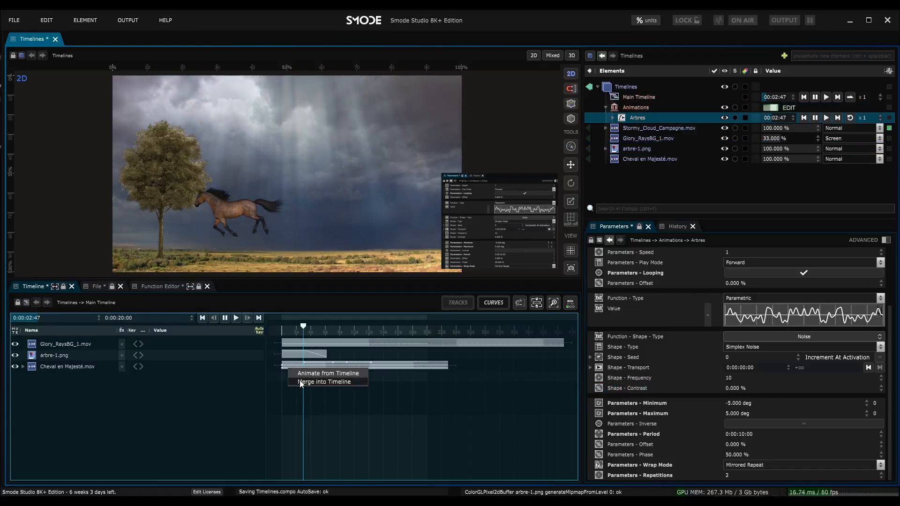
pyautogui.click(308, 382)
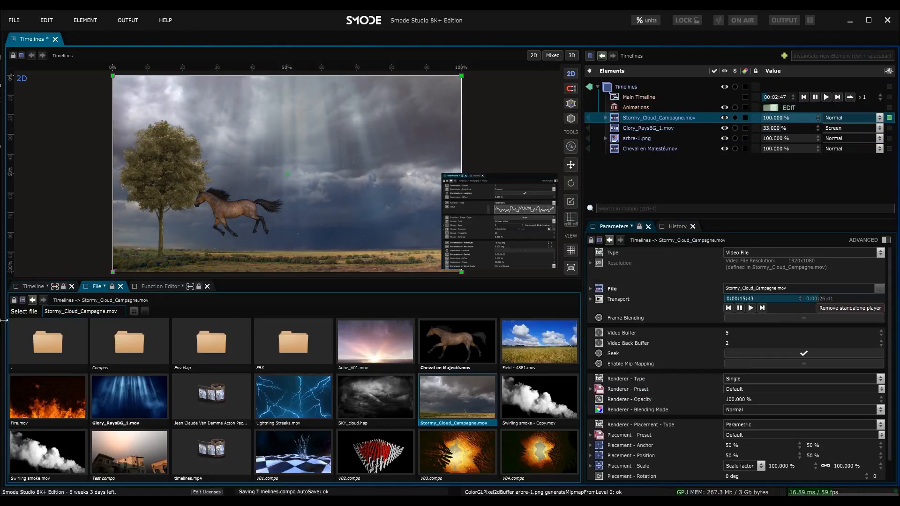
pyautogui.click(32, 285)
pyautogui.click(64, 286)
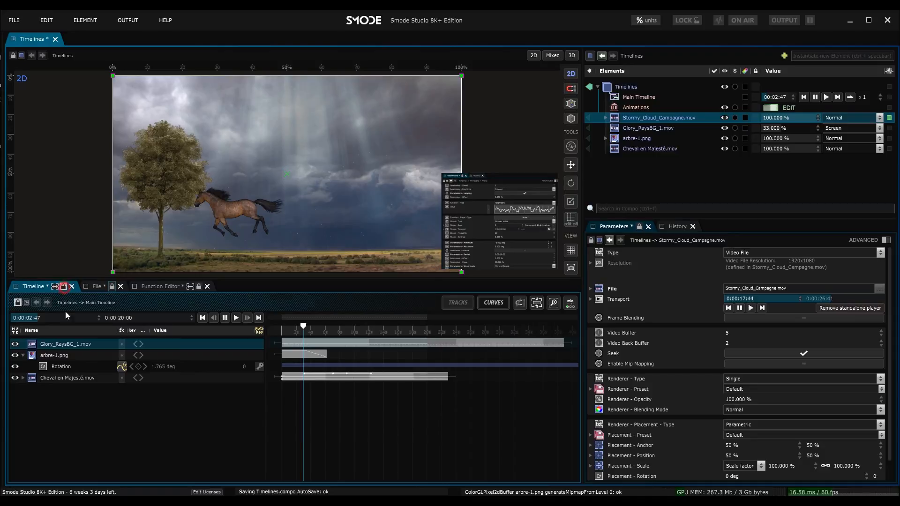
# - Display the Rotation curve of arbre-1.png and select it to examine its noise parameters
pyautogui.click(48, 355)
pyautogui.click(55, 366)
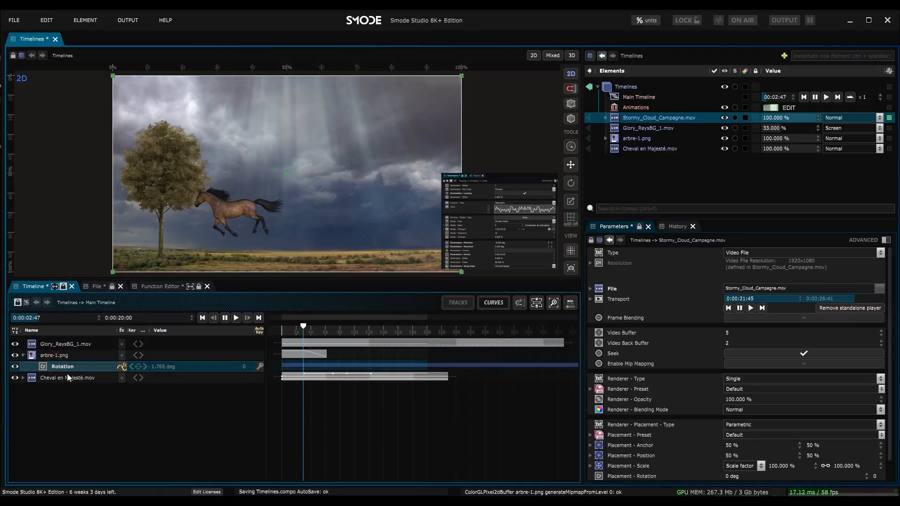
pyautogui.click(499, 308)
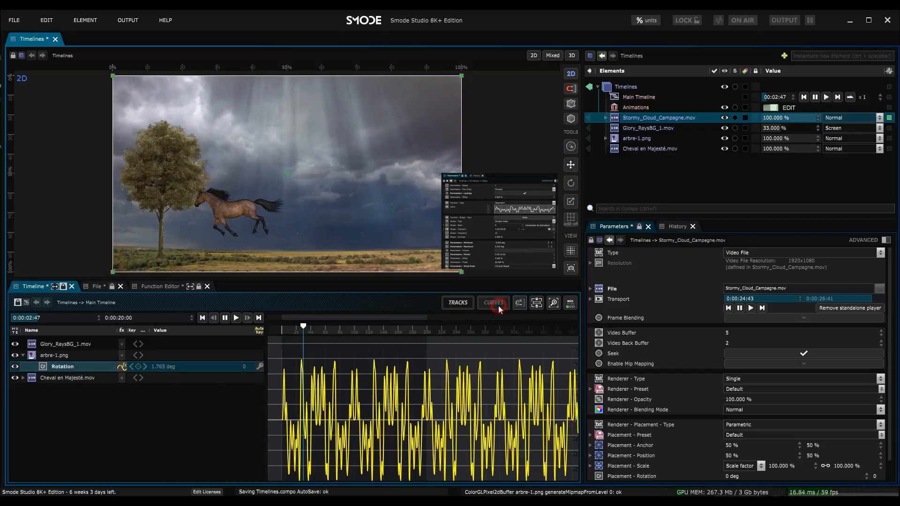
pyautogui.click(374, 406)
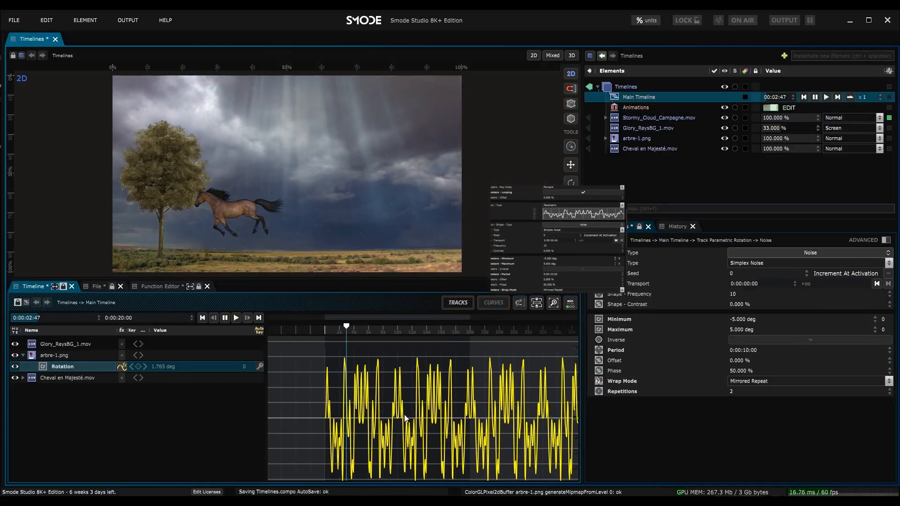
pyautogui.click(373, 411)
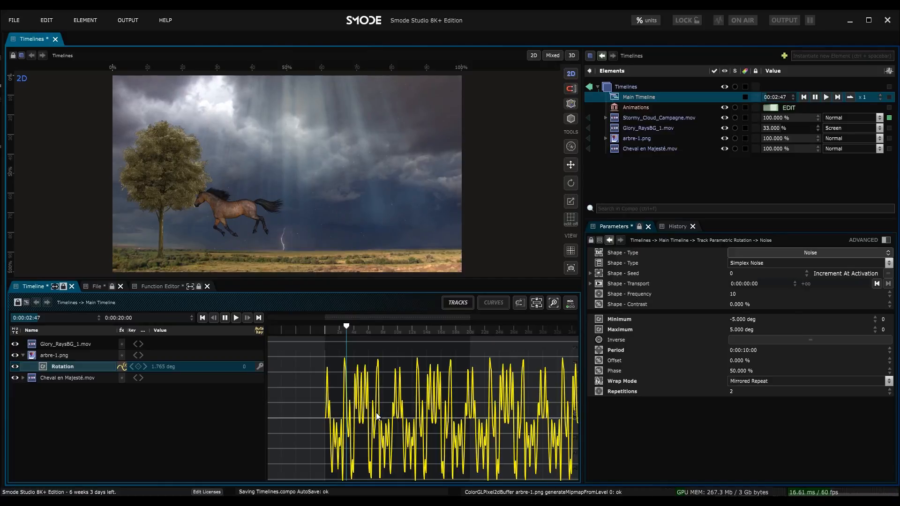
# - Switch the timeline back to the track view and collapse the arbre-1.png track
pyautogui.scroll(-3, 379, 417)
pyautogui.scroll(3, 379, 419)
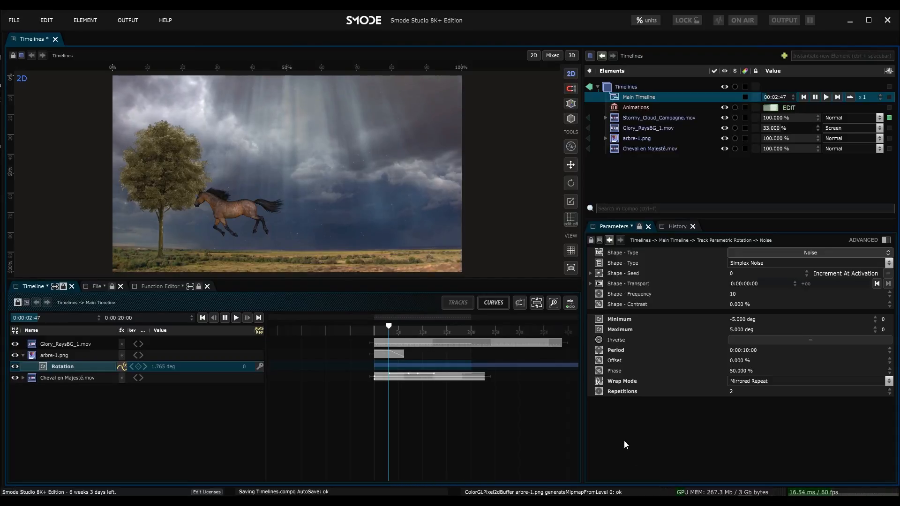
pyautogui.click(23, 355)
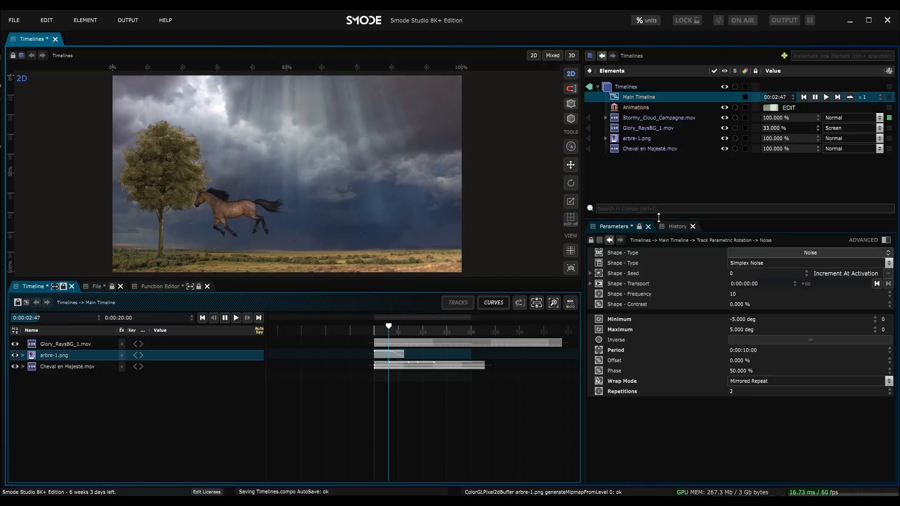
# - Add a new timeline to the Animations bank
pyautogui.scroll(4, 422, 392)
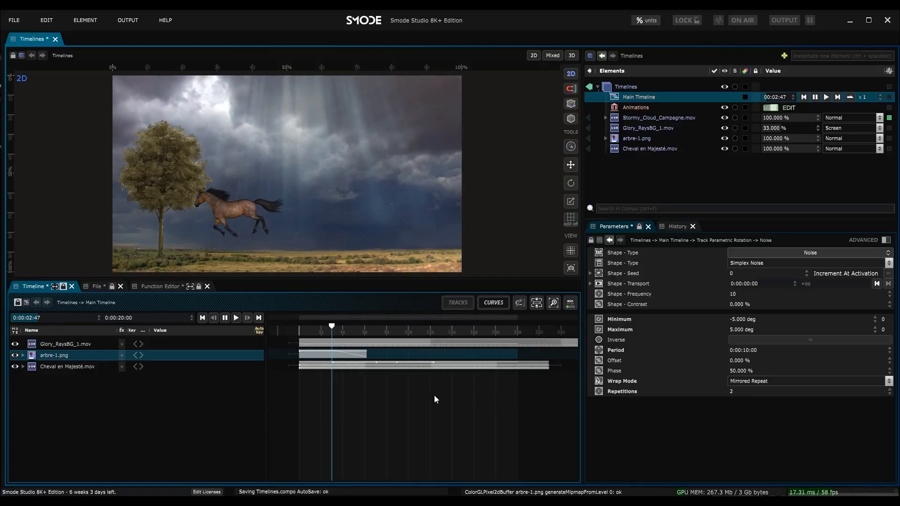
pyautogui.scroll(-1, 391, 406)
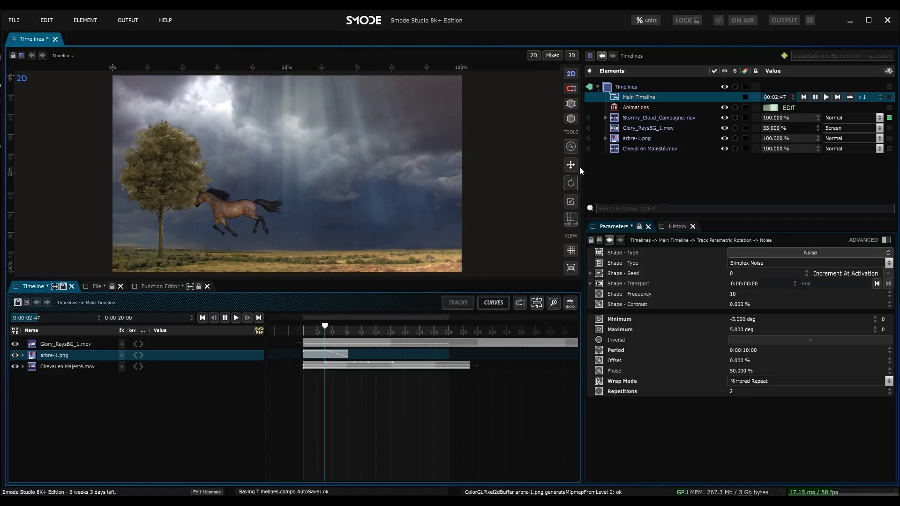
pyautogui.rightClick(623, 108)
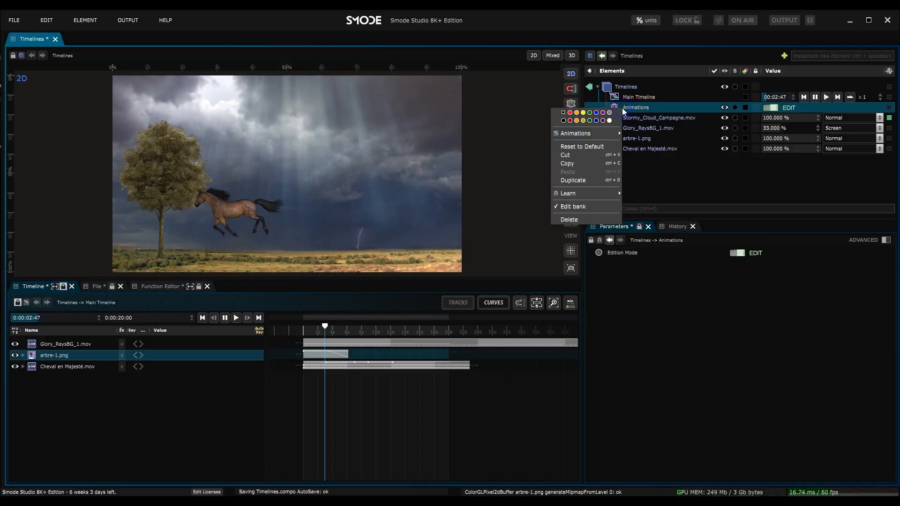
pyautogui.moveTo(597, 135)
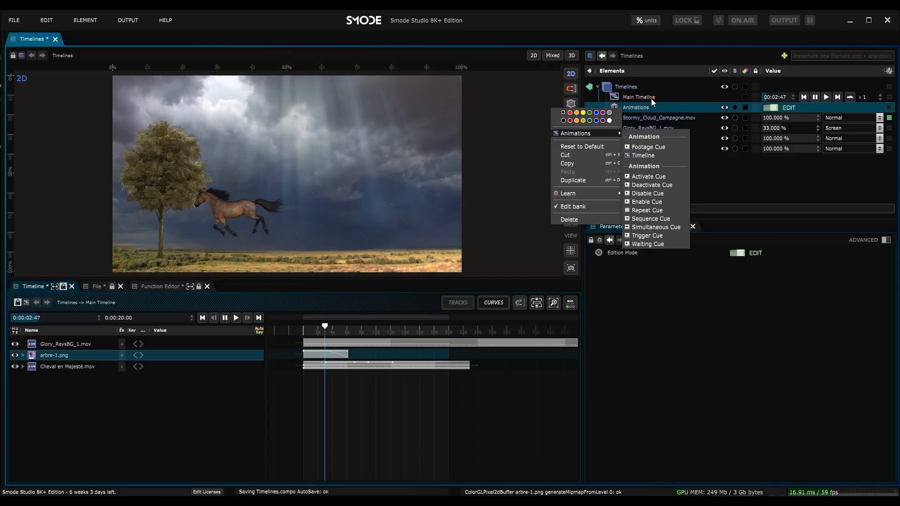
pyautogui.click(634, 99)
pyautogui.click(636, 108)
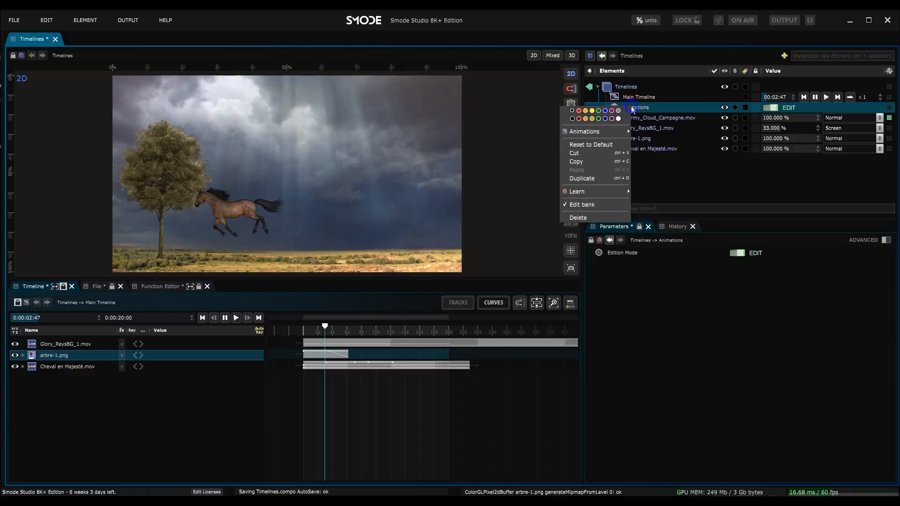
pyautogui.rightClick(635, 109)
pyautogui.moveTo(628, 135)
pyautogui.click(661, 154)
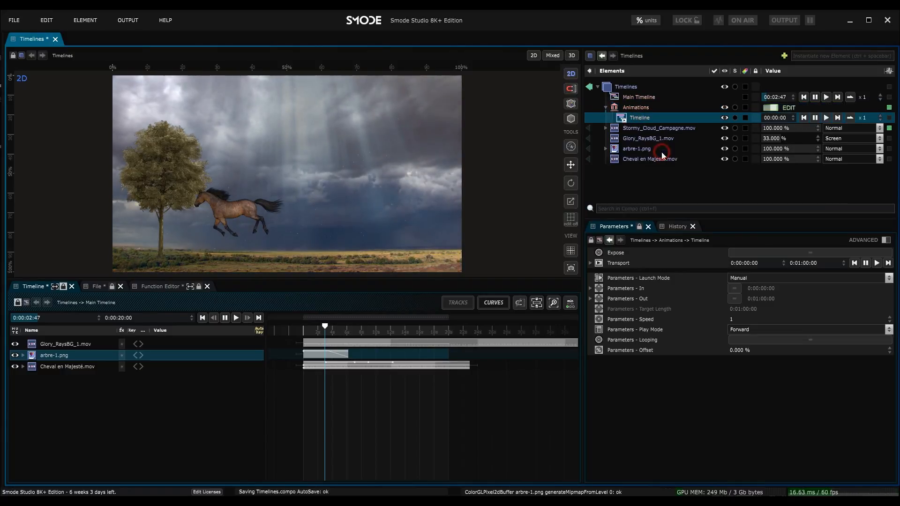
# - Unlock the timeline editor to show the new bank timeline, and set that timeline's duration to 0:00:05:00
pyautogui.click(632, 130)
pyautogui.click(632, 120)
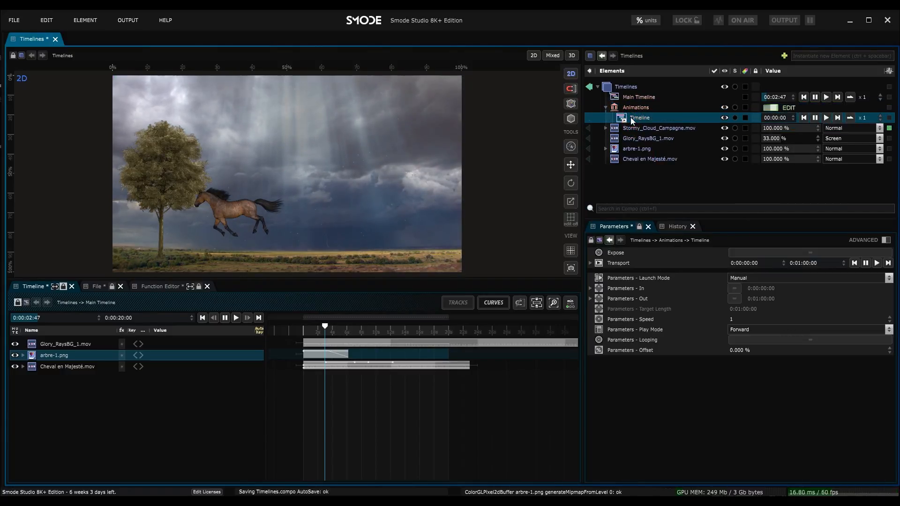
pyautogui.click(64, 286)
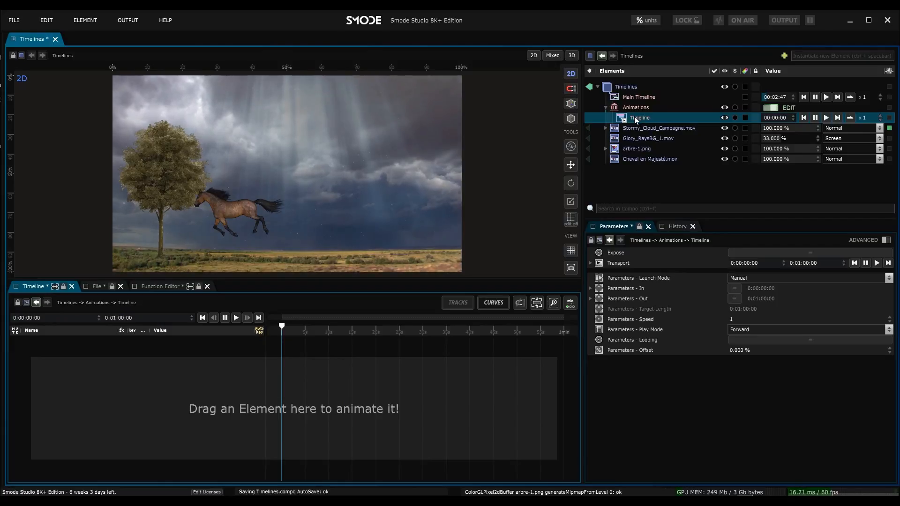
pyautogui.click(810, 265)
pyautogui.write('0:00:05:00')
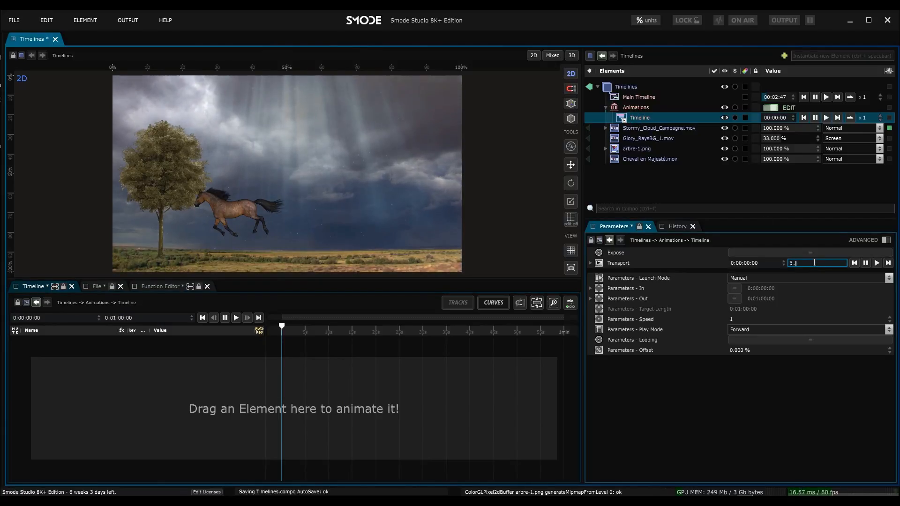
pyautogui.press('Return')
# - Add a black Uniform 2D layer and narrow it to a vertical bar about 5 % wide along the frame's left edge
pyautogui.rightClick(628, 168)
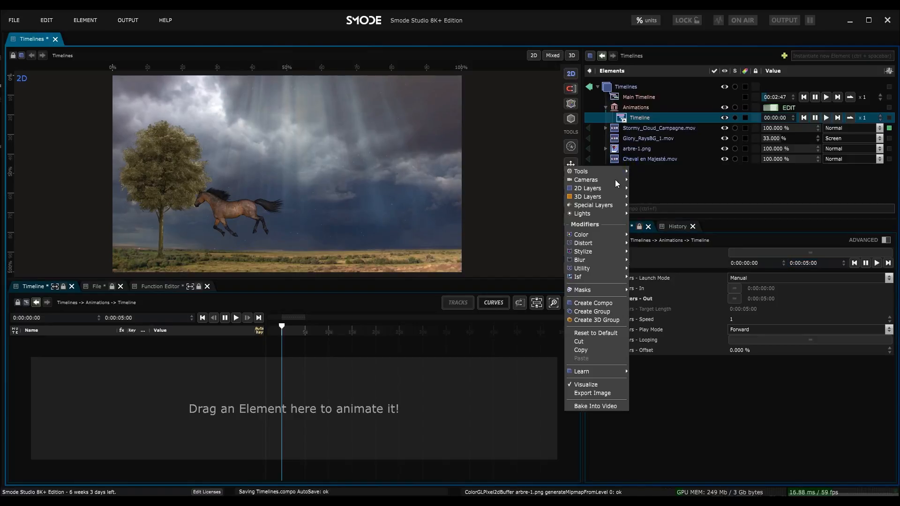
pyautogui.moveTo(615, 189)
pyautogui.click(669, 202)
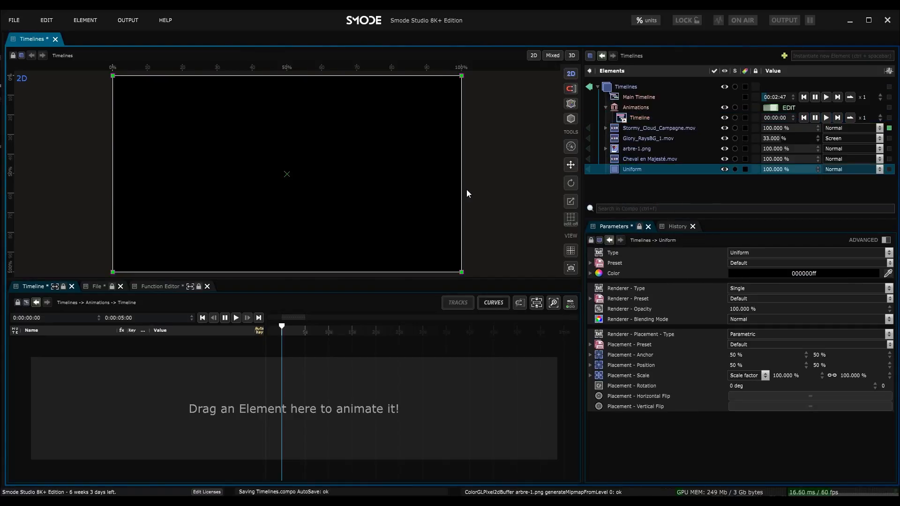
pyautogui.moveTo(461, 189); pyautogui.dragTo(130, 187)
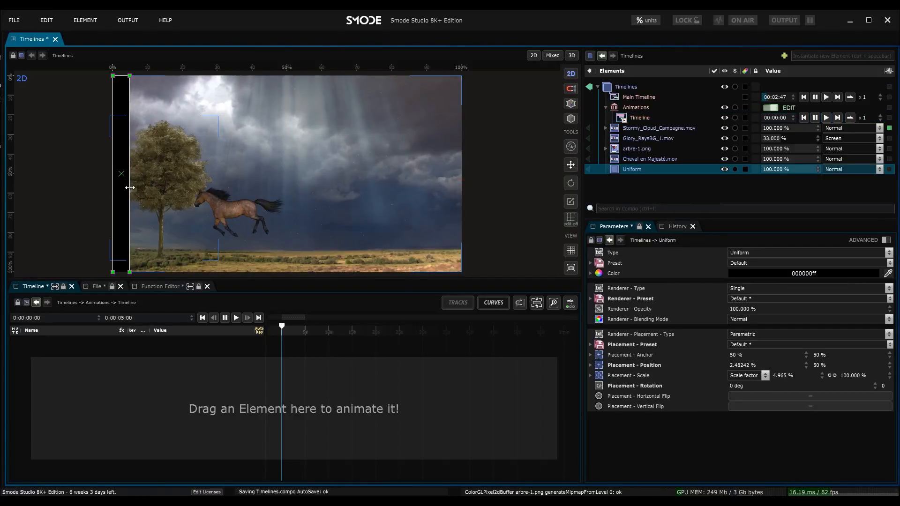
# - Add the Uniform layer's position to the bank timeline, keyframe it at the start, and keyframe X at 98.4824 % at 0:00:05:00
pyautogui.moveTo(639, 365); pyautogui.dragTo(280, 374)
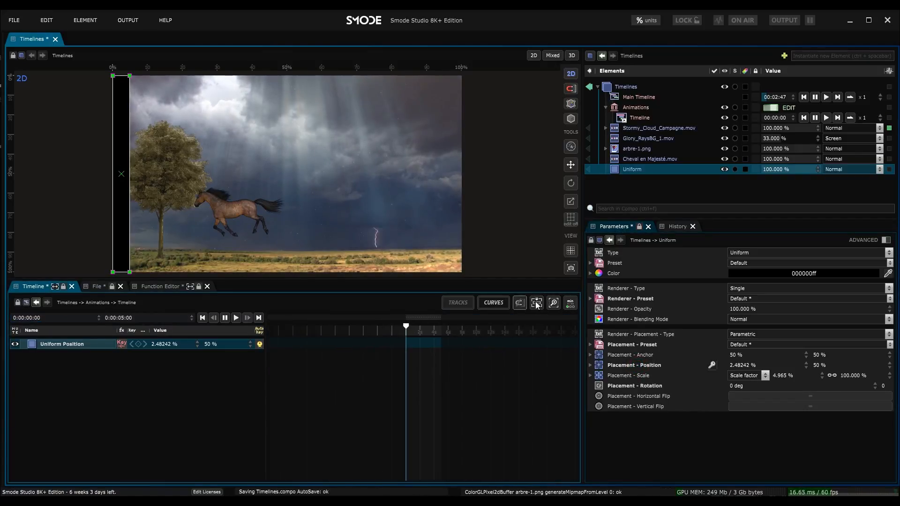
pyautogui.click(553, 303)
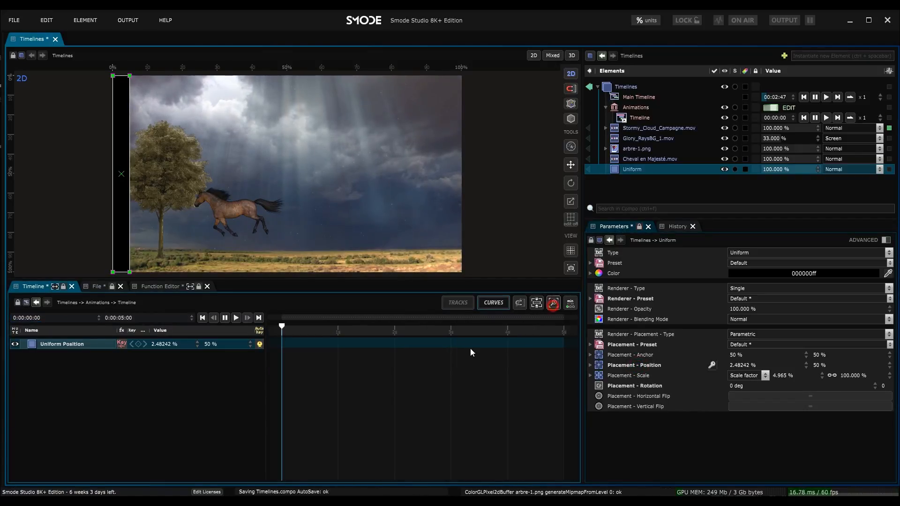
pyautogui.click(138, 344)
pyautogui.click(237, 318)
pyautogui.moveTo(161, 343); pyautogui.dragTo(216, 343)
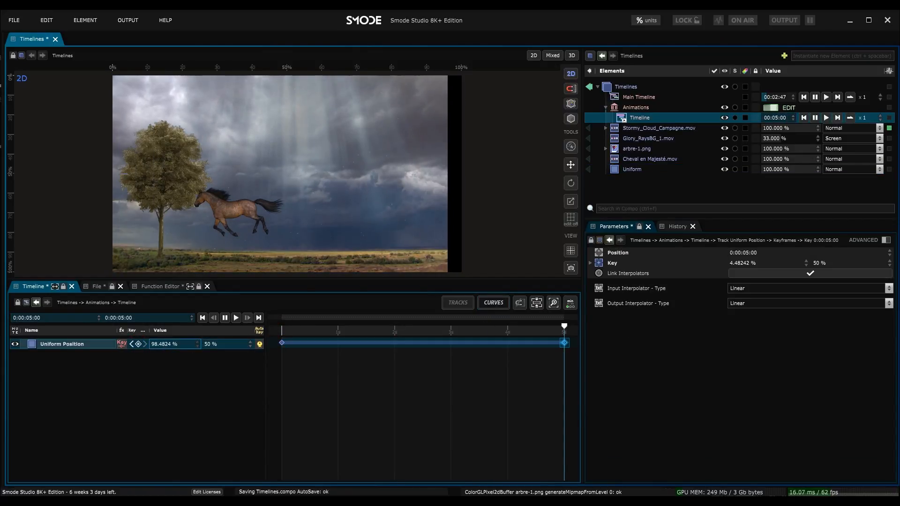
# - Rename the bank timeline as "Uniform translate"
pyautogui.doubleClick(638, 118)
pyautogui.click(644, 129)
pyautogui.doubleClick(641, 119)
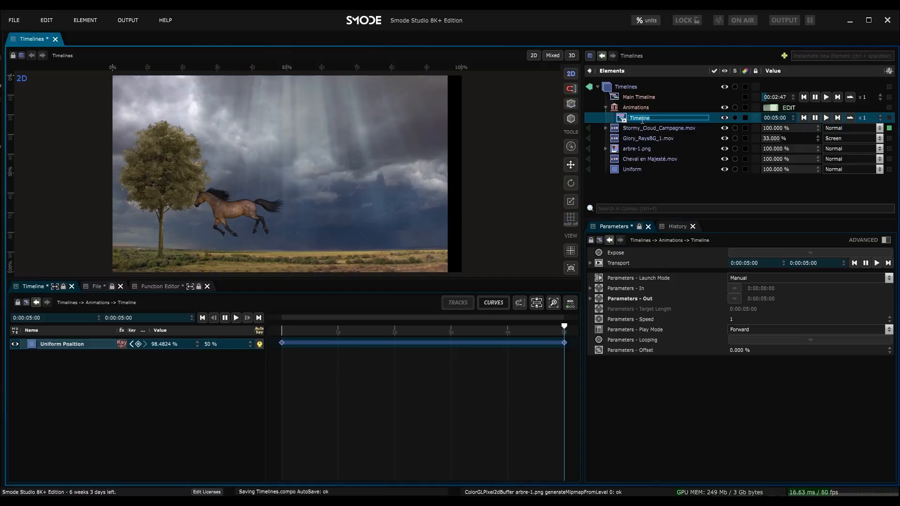
pyautogui.write('Un')
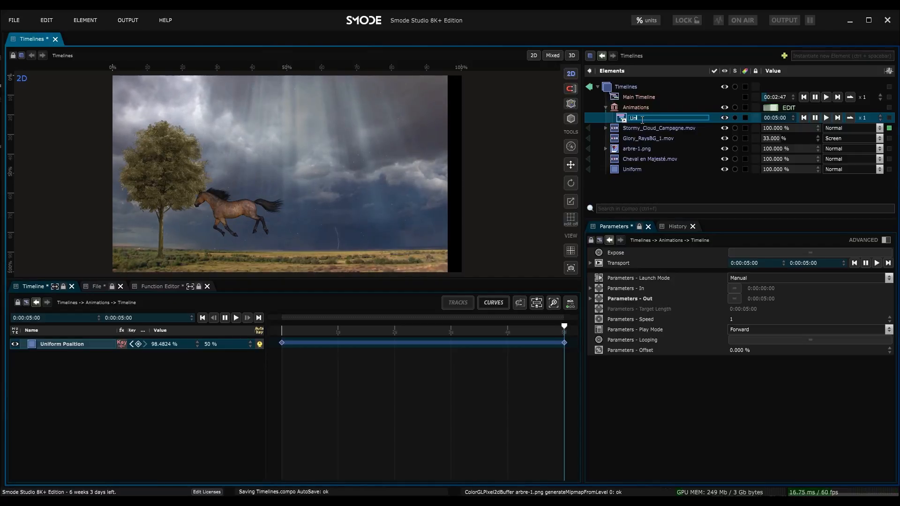
pyautogui.write('iform translate')
pyautogui.press('Return')
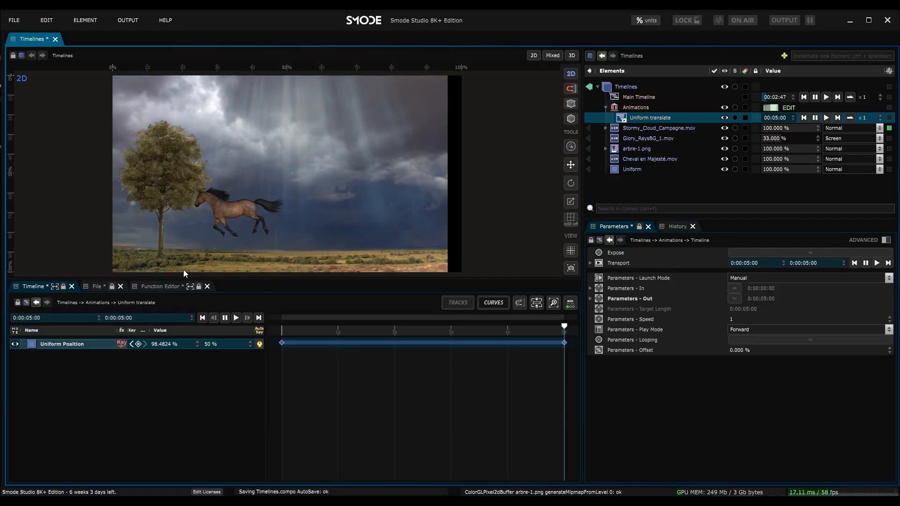
# - Display the main timeline and lock the timeline editor on it
pyautogui.click(623, 97)
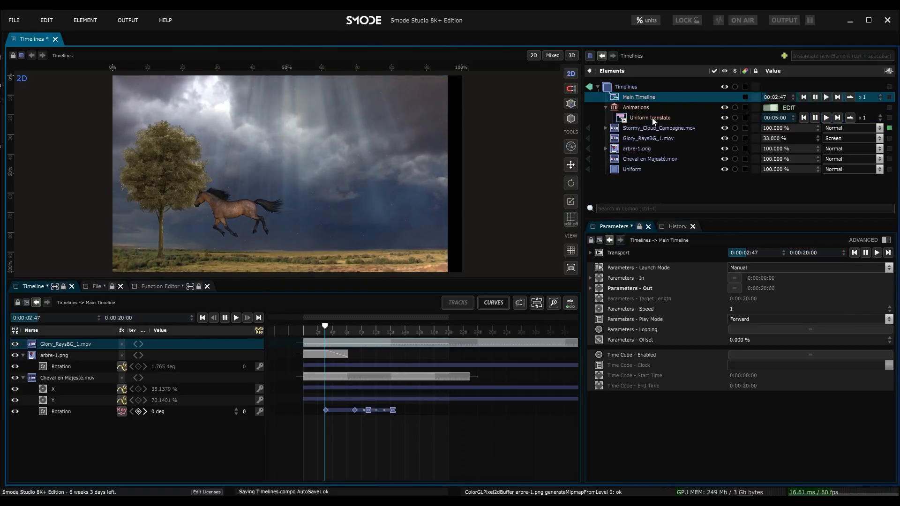
pyautogui.moveTo(634, 118); pyautogui.dragTo(344, 435)
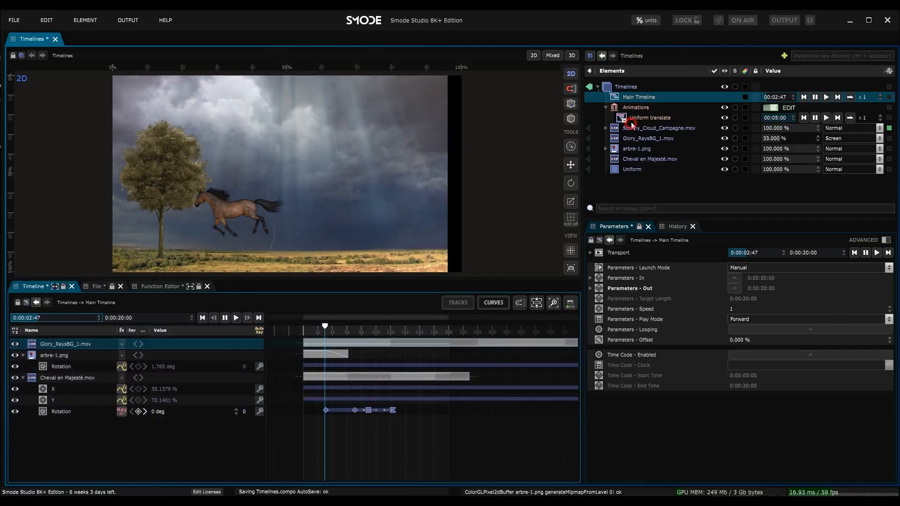
pyautogui.click(632, 127)
pyautogui.click(634, 96)
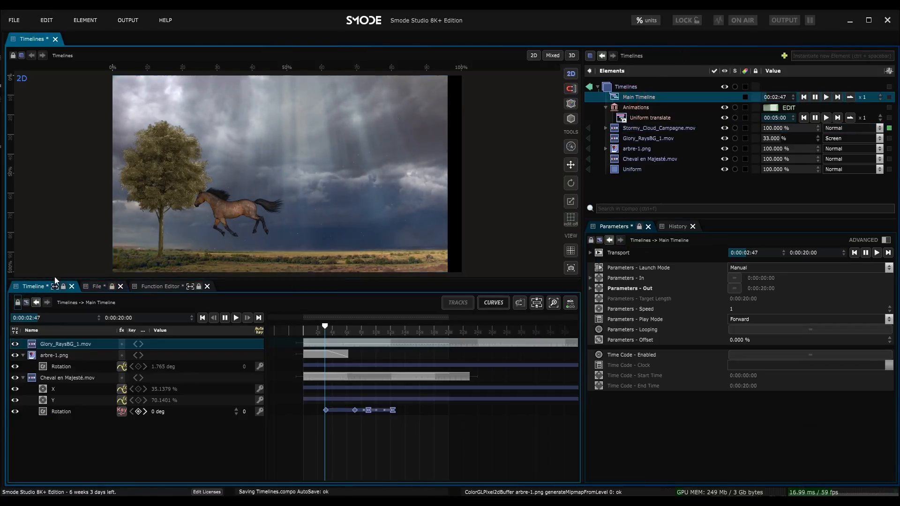
pyautogui.click(55, 369)
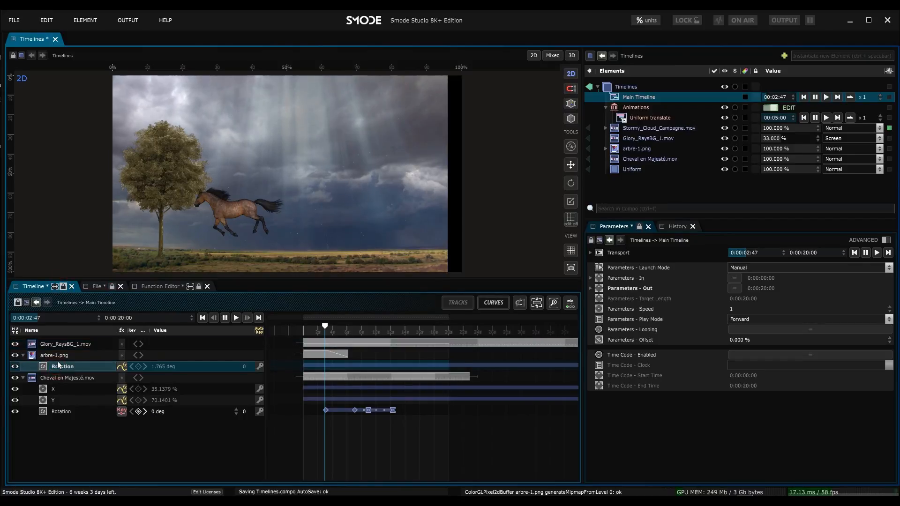
# - Insert the Uniform translate animation into the main timeline as a nested clip using Animate from Timeline
pyautogui.click(649, 118)
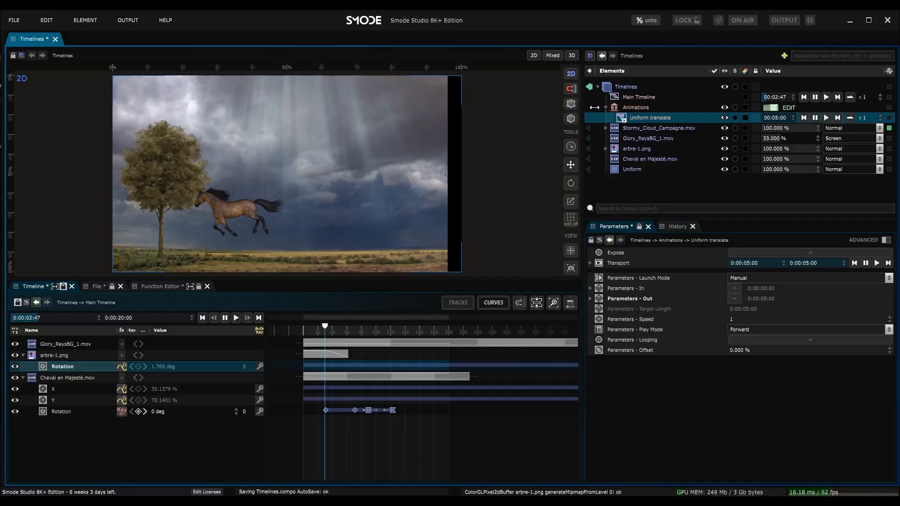
pyautogui.click(626, 99)
pyautogui.moveTo(628, 121); pyautogui.dragTo(321, 420)
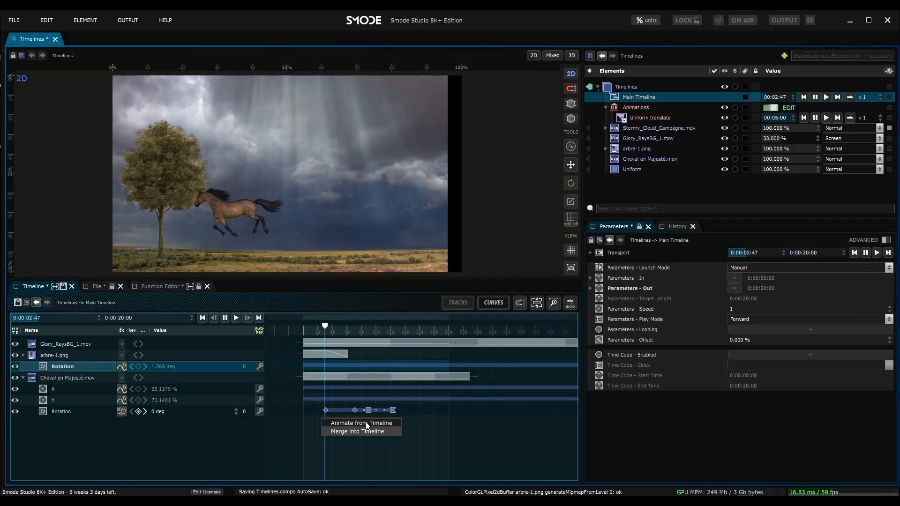
pyautogui.click(366, 423)
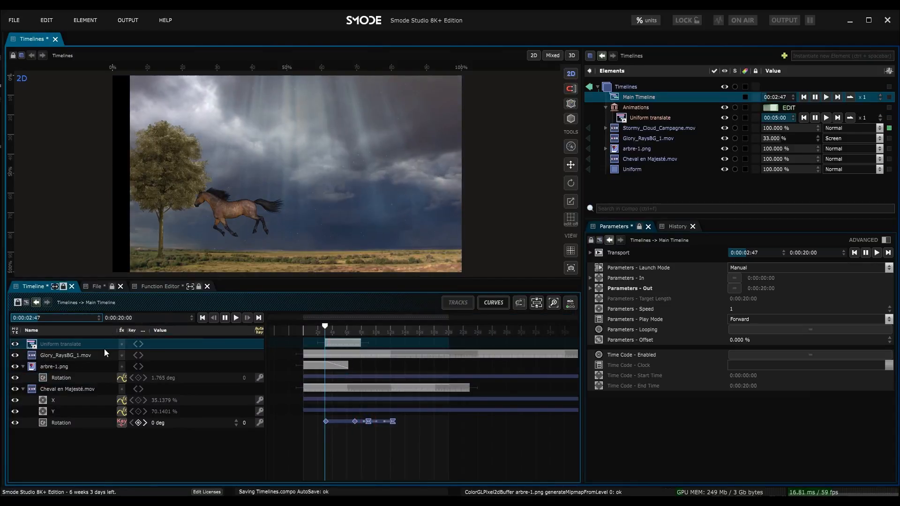
# - Move the Uniform translate clip to the very start of the main timeline, at 0:00:00:00
pyautogui.click(55, 357)
pyautogui.click(56, 343)
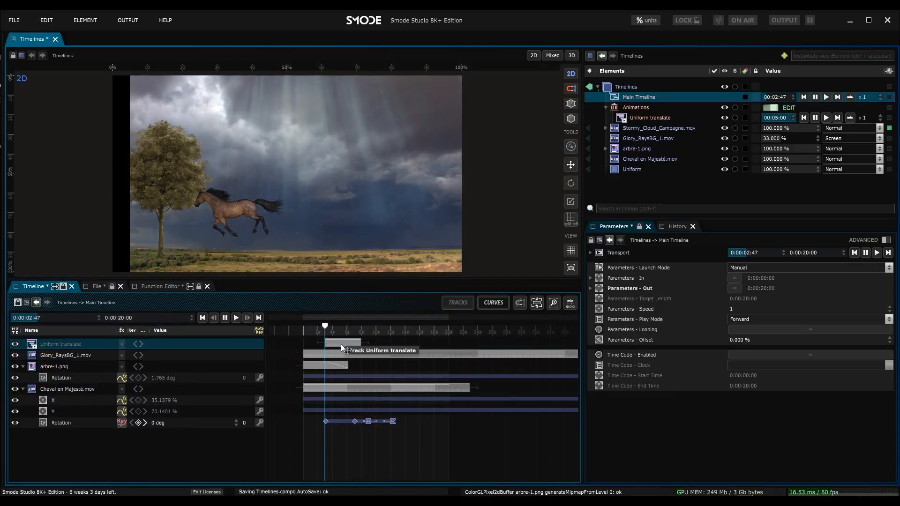
pyautogui.click(341, 344)
pyautogui.moveTo(341, 344); pyautogui.dragTo(308, 346)
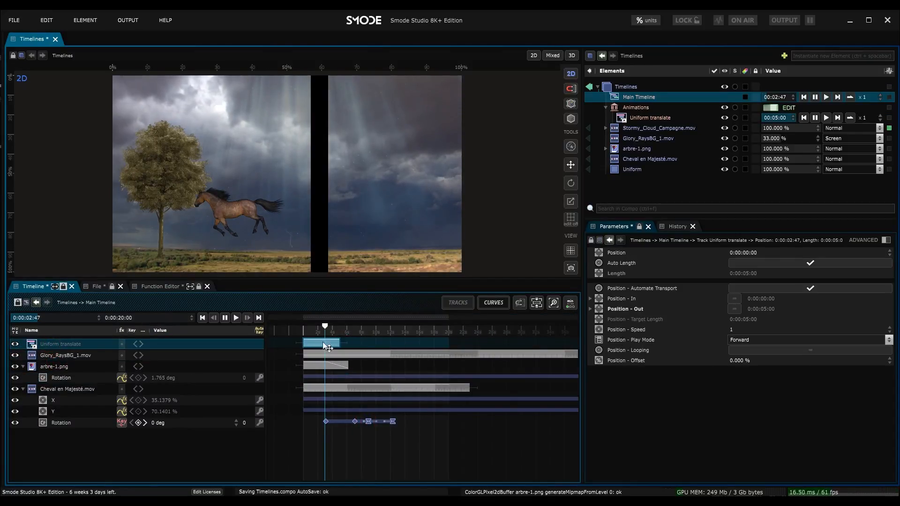
# - Play the main timeline with Uniform translate selected to examine how the nested animation follows its transport
pyautogui.click(656, 118)
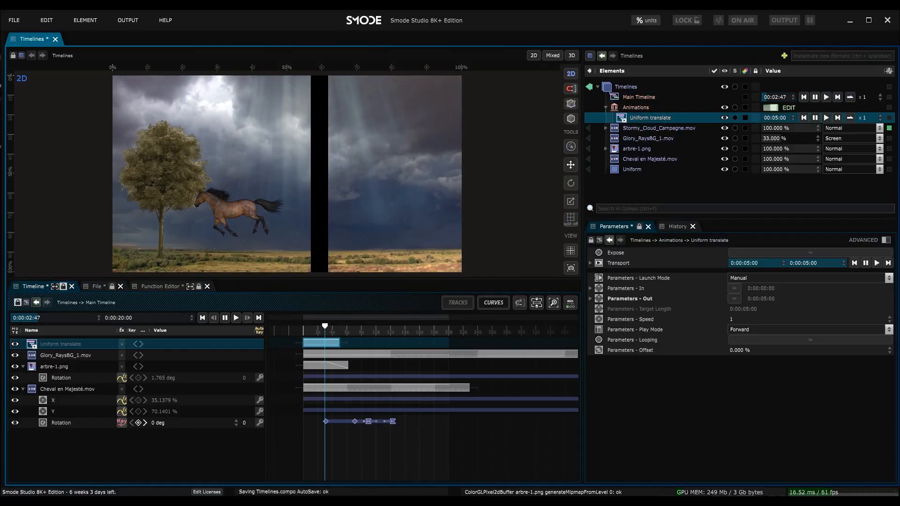
pyautogui.press('space')
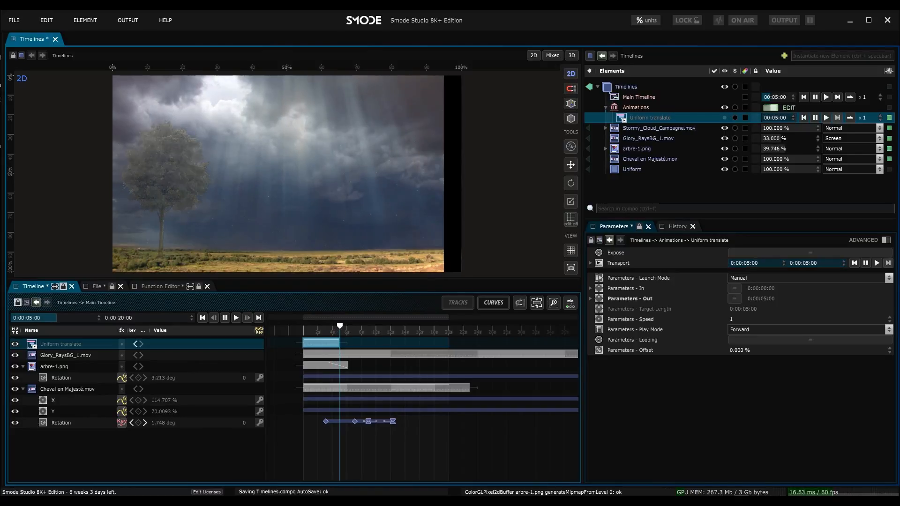
pyautogui.press('space')
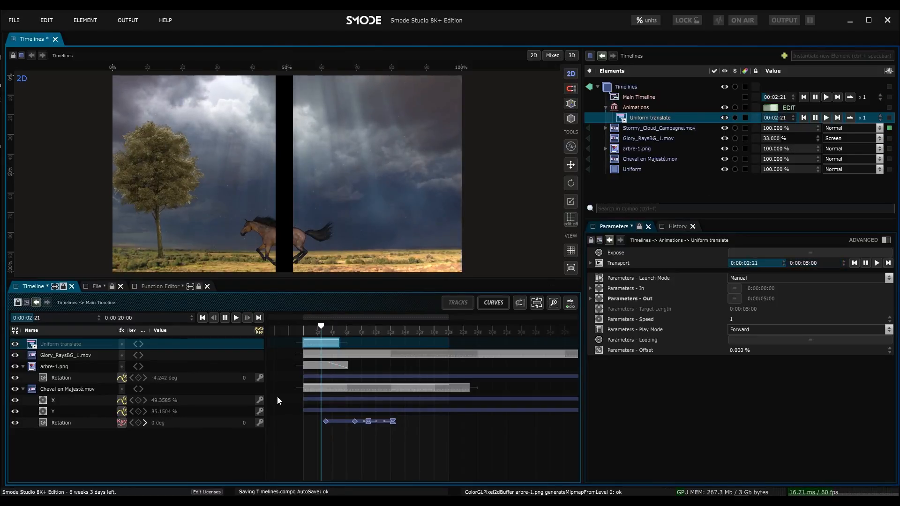
# - Unlock the timeline editor, view the Uniform translate animation's own keyframes, and return to its clip in the main timeline
pyautogui.click(328, 344)
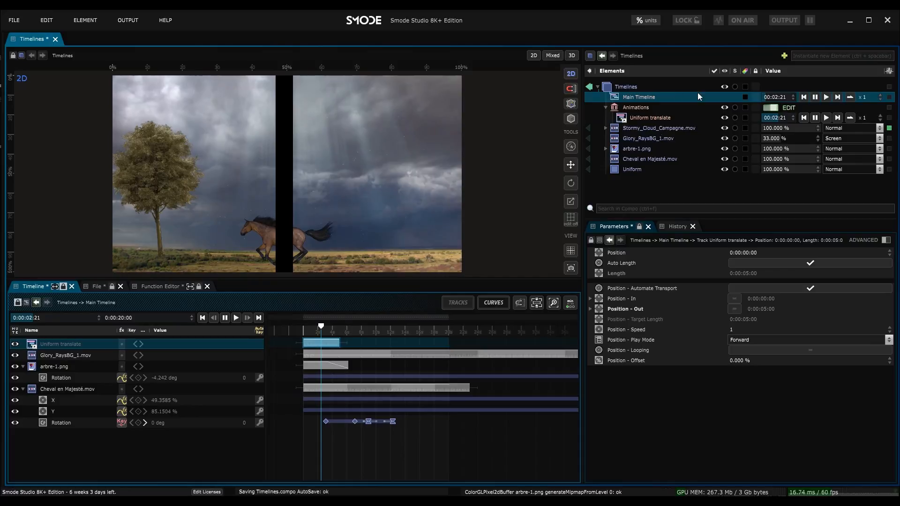
pyautogui.click(656, 117)
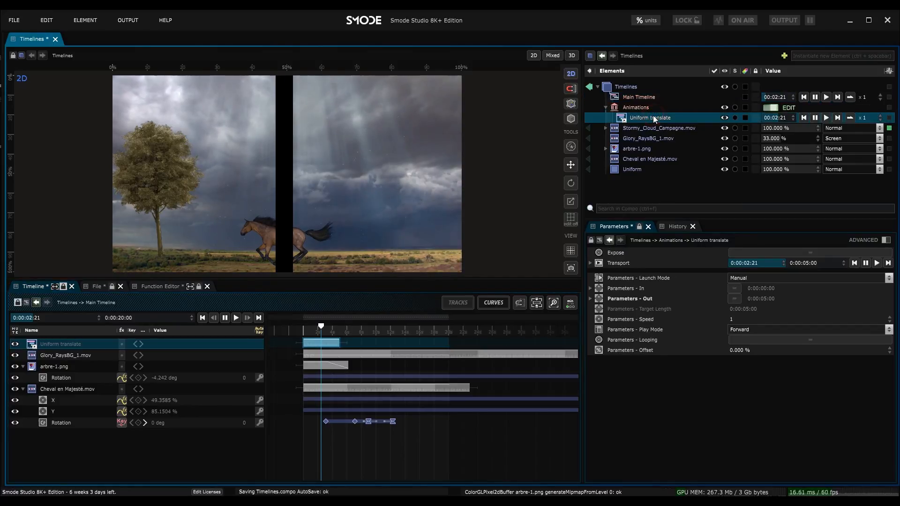
pyautogui.click(59, 289)
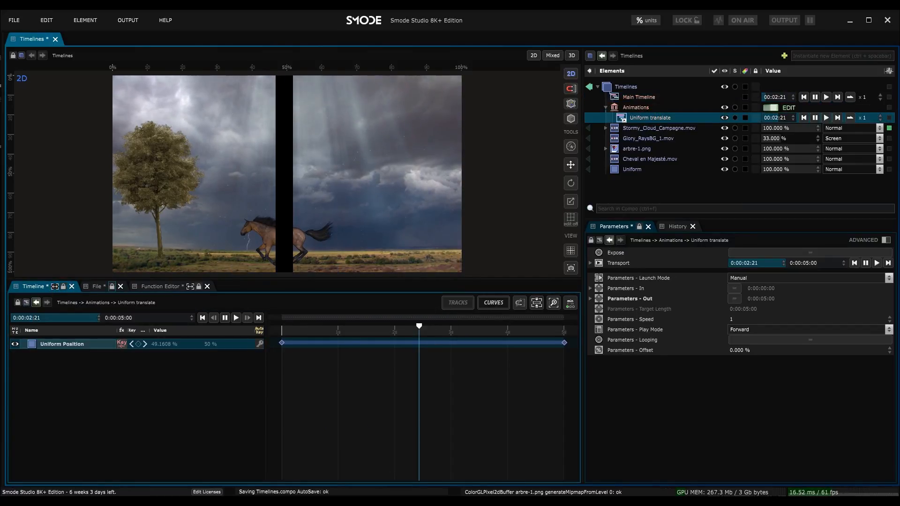
pyautogui.click(637, 97)
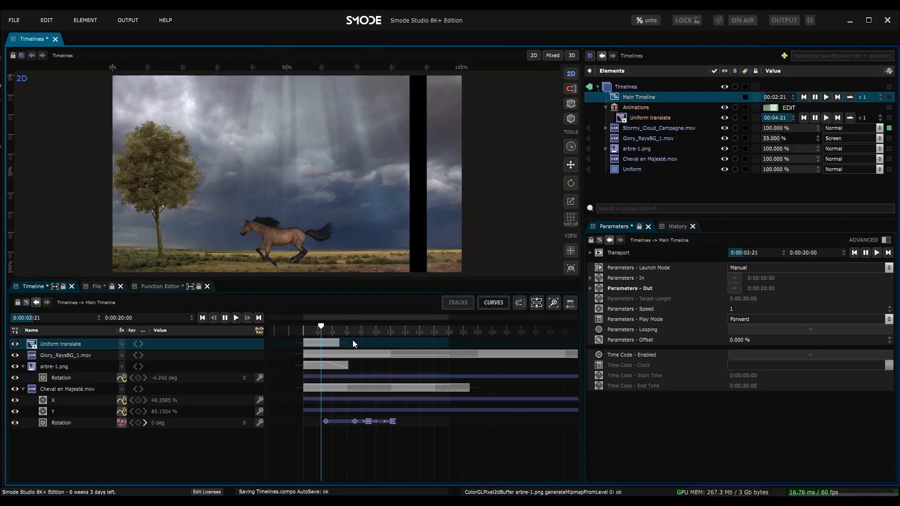
pyautogui.click(333, 343)
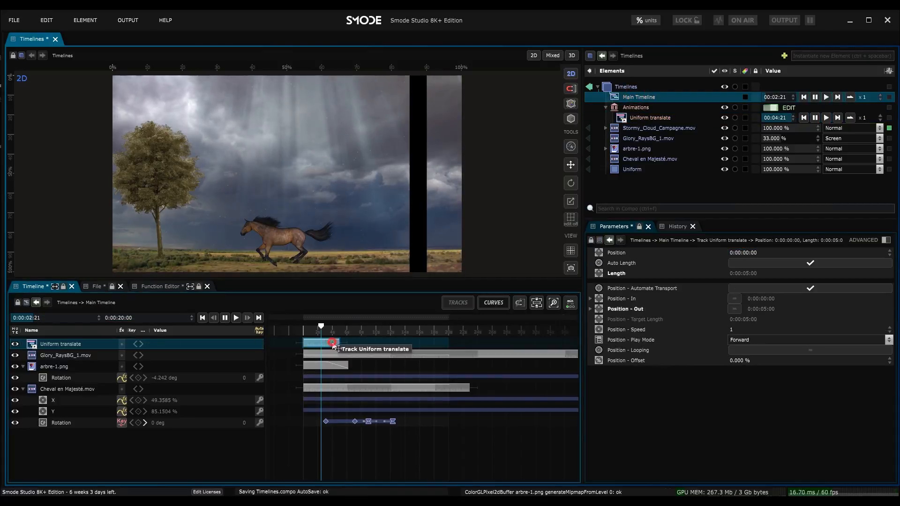
# - Set the Uniform translate clip to looping Ping Pong playback at speed 7.23, and extend its length to 0:00:18:36
pyautogui.click(745, 339)
pyautogui.click(656, 405)
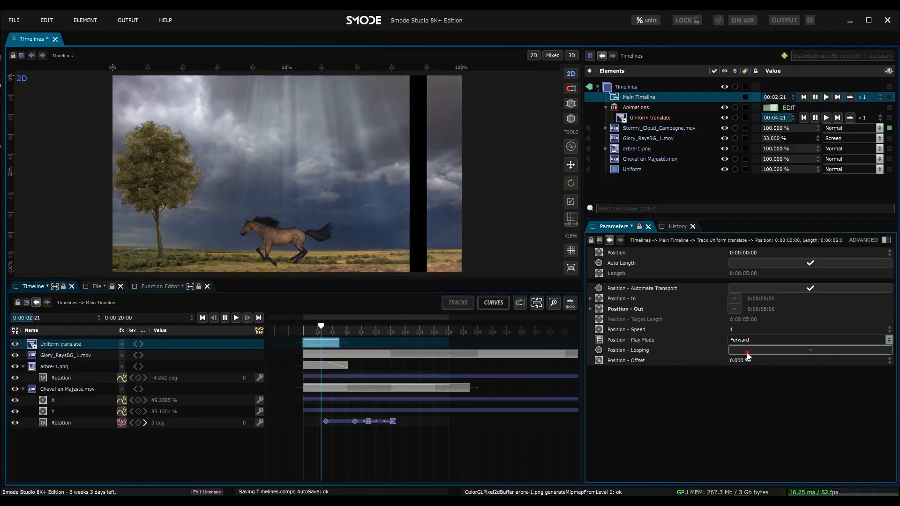
pyautogui.click(742, 340)
pyautogui.click(752, 370)
pyautogui.moveTo(740, 329); pyautogui.dragTo(750, 329)
pyautogui.moveTo(312, 344); pyautogui.dragTo(439, 344)
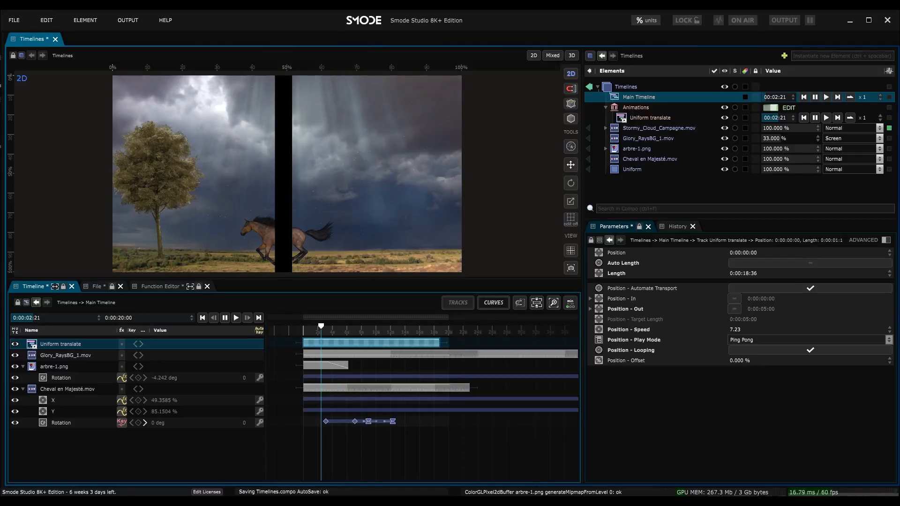
# - Play the main timeline from 0:00:01:00 to examine the looping Uniform translate clip, and collapse the Animations bank
pyautogui.click(311, 327)
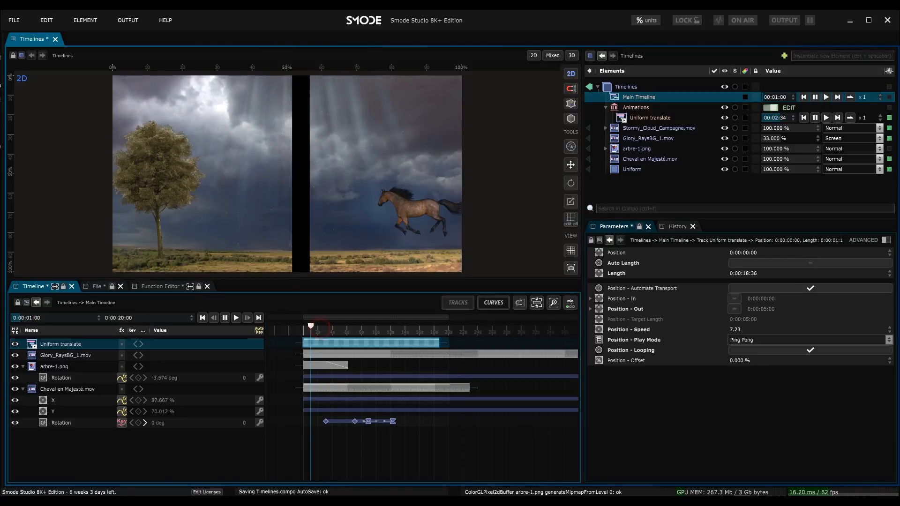
pyautogui.click(237, 317)
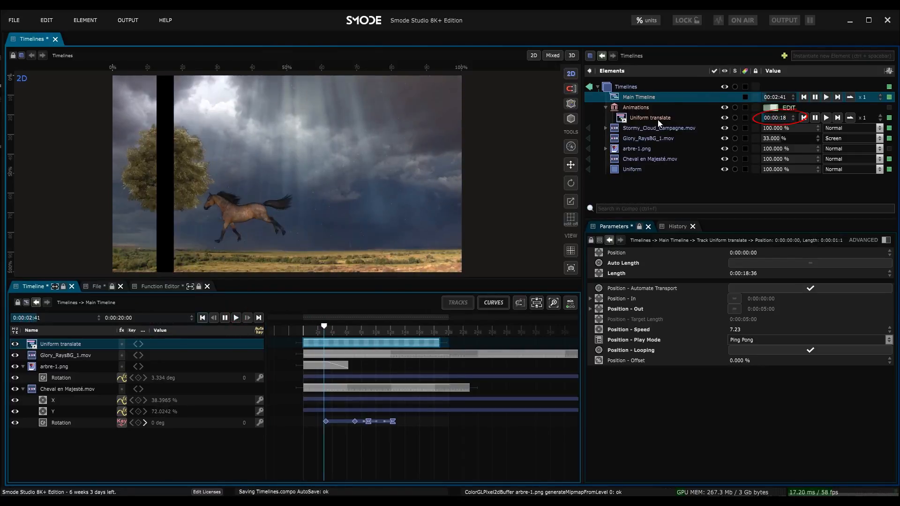
pyautogui.click(605, 108)
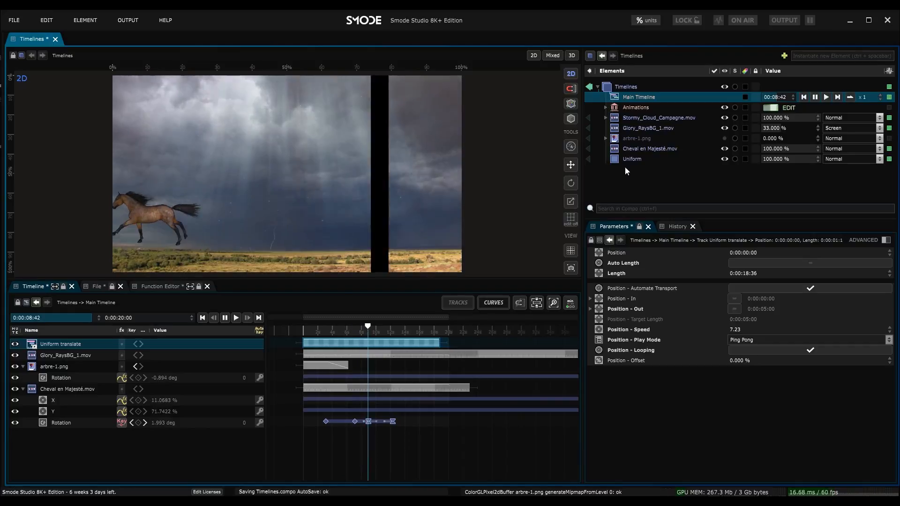
# - Add a new 2D Compo layer inside Timelines and name it Sous compo
pyautogui.rightClick(625, 171)
pyautogui.moveTo(592, 198)
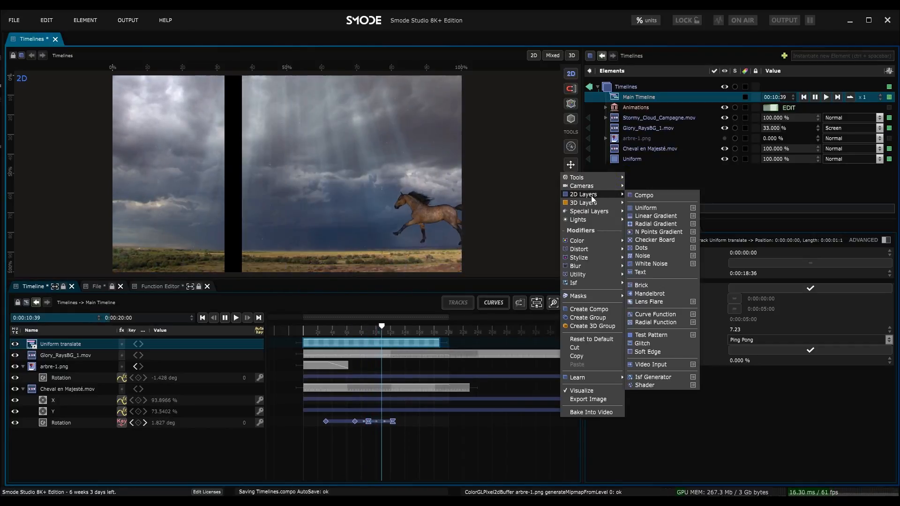
pyautogui.click(644, 195)
pyautogui.doubleClick(631, 169)
pyautogui.write('Solus compo')
pyautogui.press('Return')
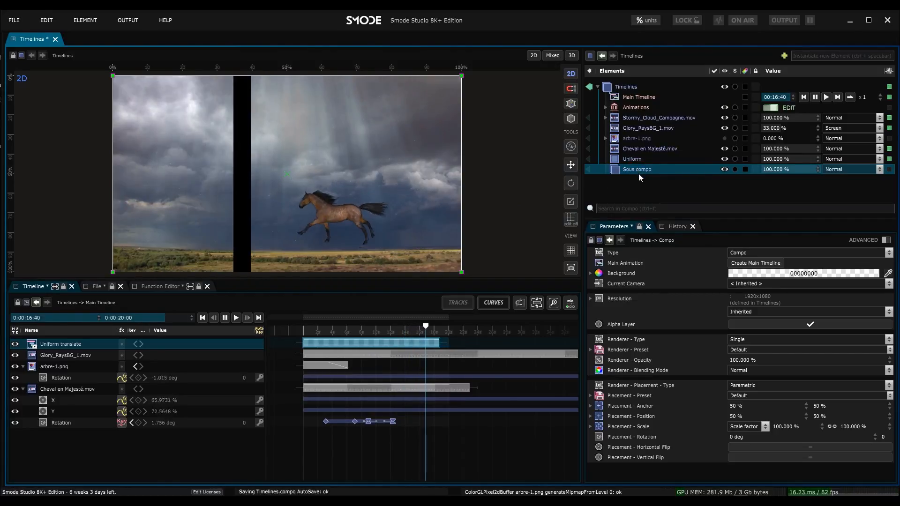
# - Create a main timeline for Sous compo and set its duration to 3 seconds
pyautogui.rightClick(630, 169)
pyautogui.moveTo(579, 193)
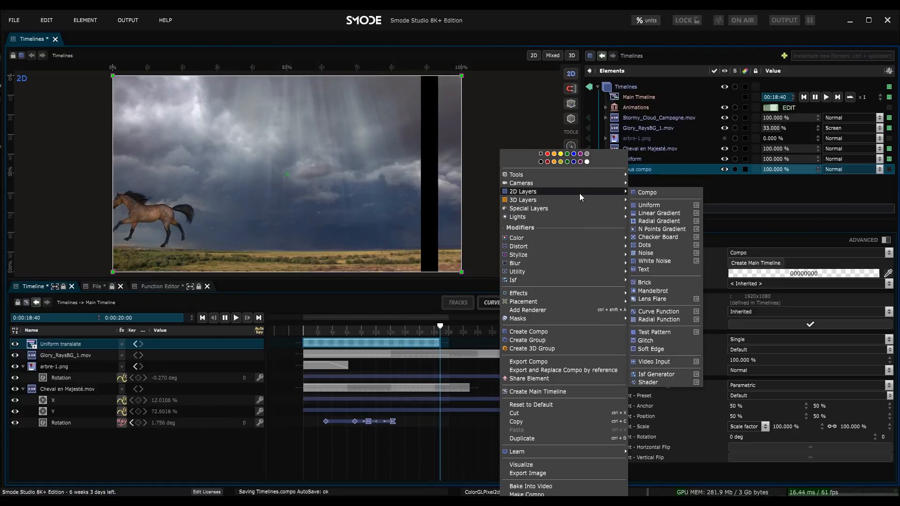
pyautogui.click(647, 174)
pyautogui.click(757, 261)
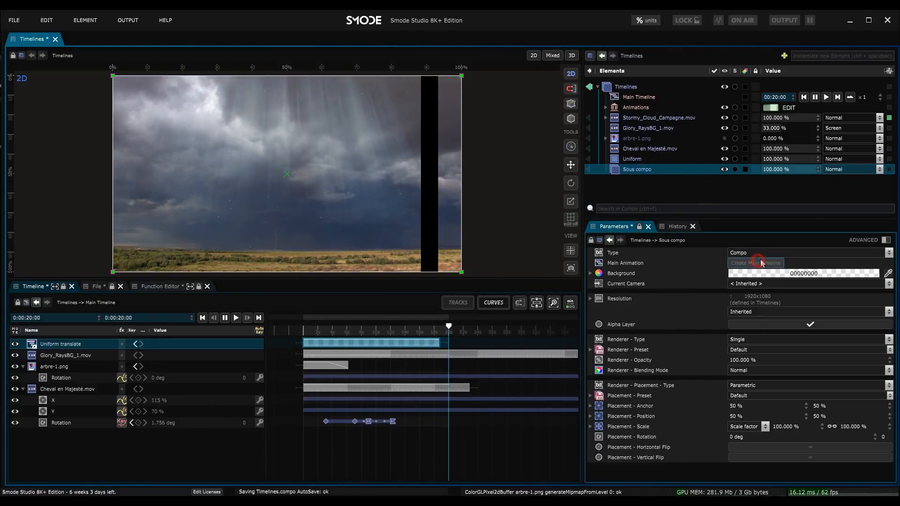
pyautogui.click(639, 179)
pyautogui.doubleClick(815, 253)
pyautogui.write('3')
pyautogui.press('Return')
pyautogui.click(637, 169)
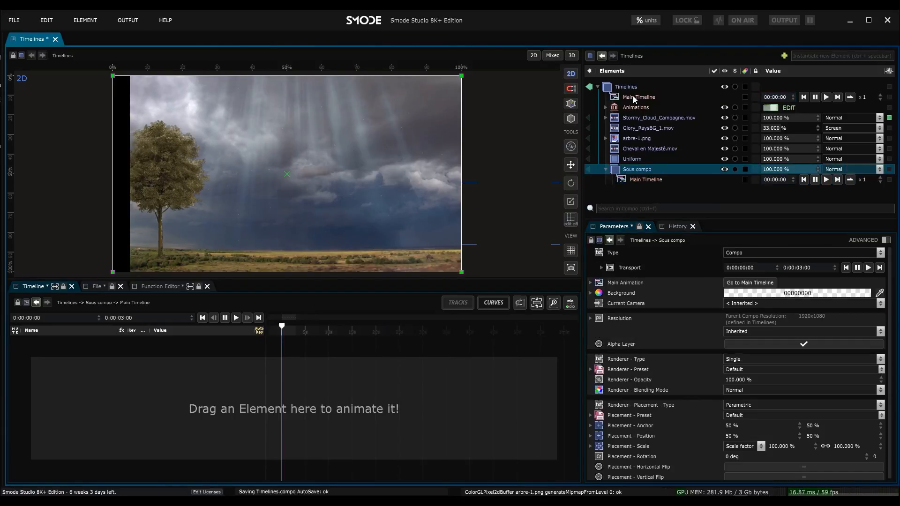
# - Add Sous compo as a clip at the start of the parent main timeline, and check its own main timeline
pyautogui.click(632, 99)
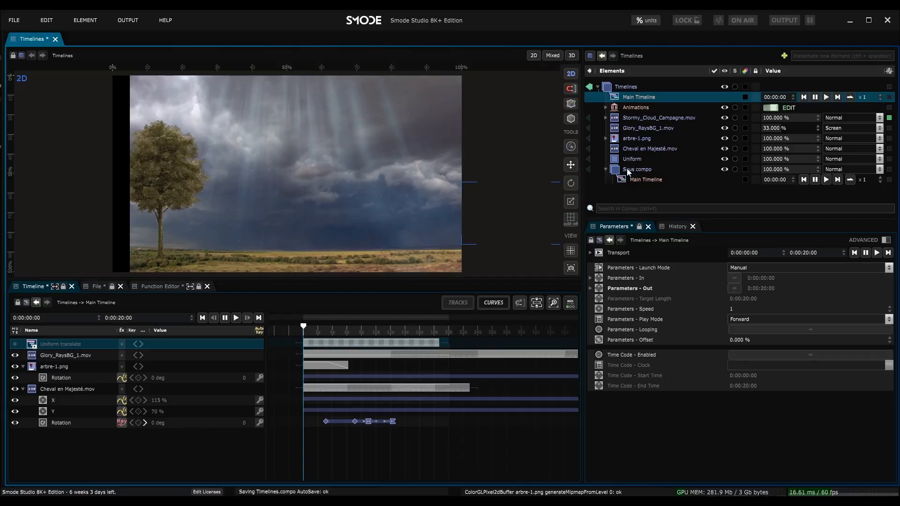
pyautogui.moveTo(621, 173); pyautogui.dragTo(329, 447)
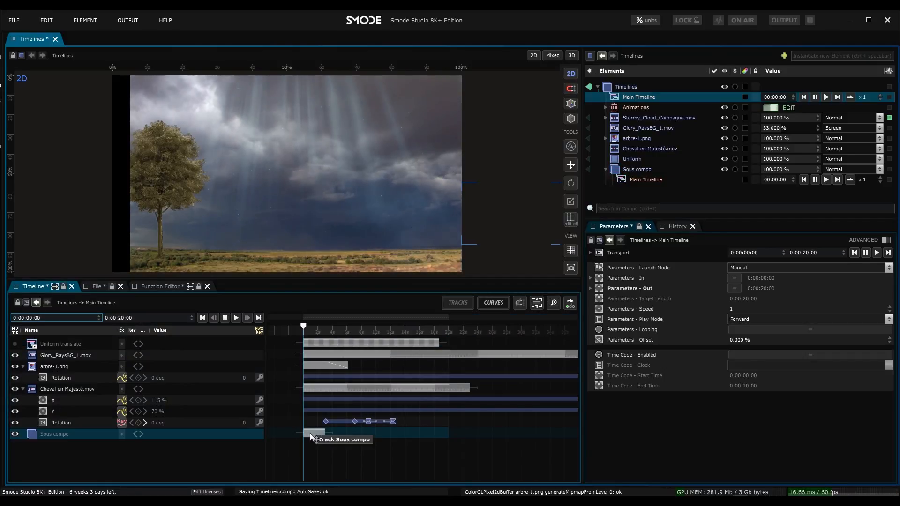
pyautogui.scroll(3, 313, 443)
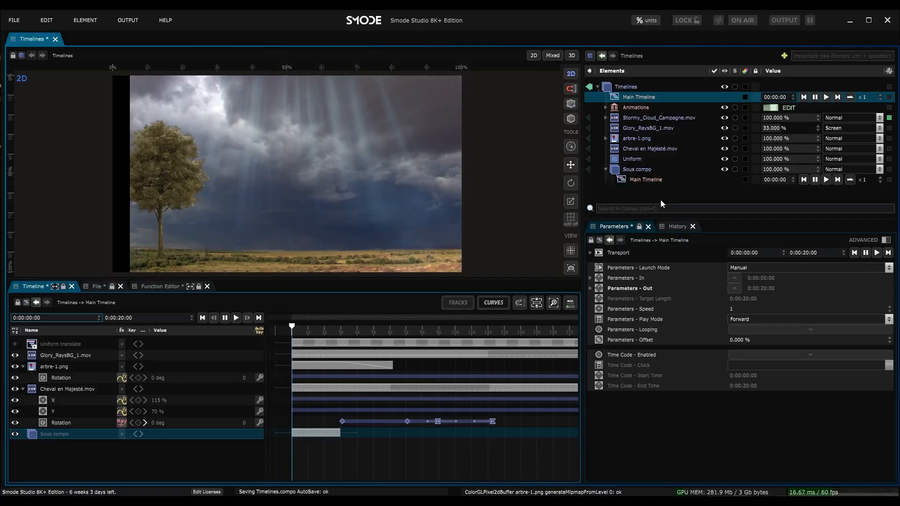
pyautogui.click(644, 180)
pyautogui.click(641, 169)
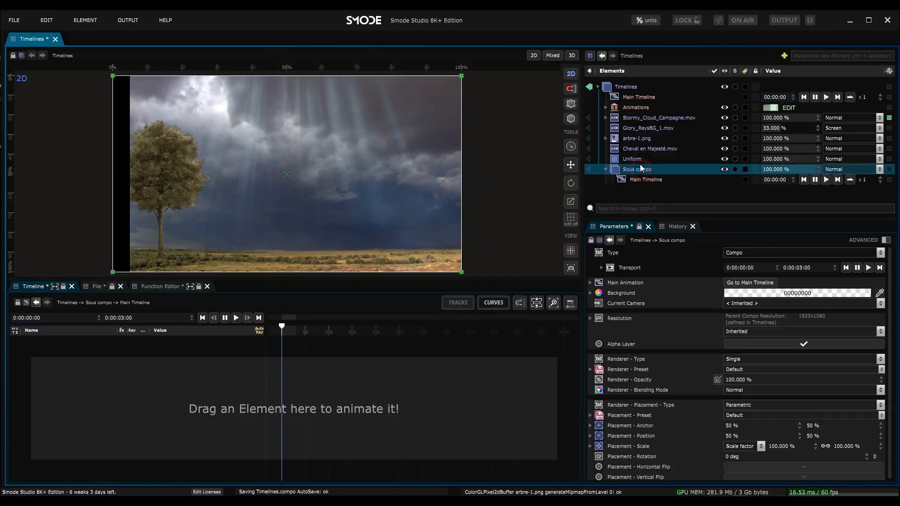
pyautogui.click(628, 88)
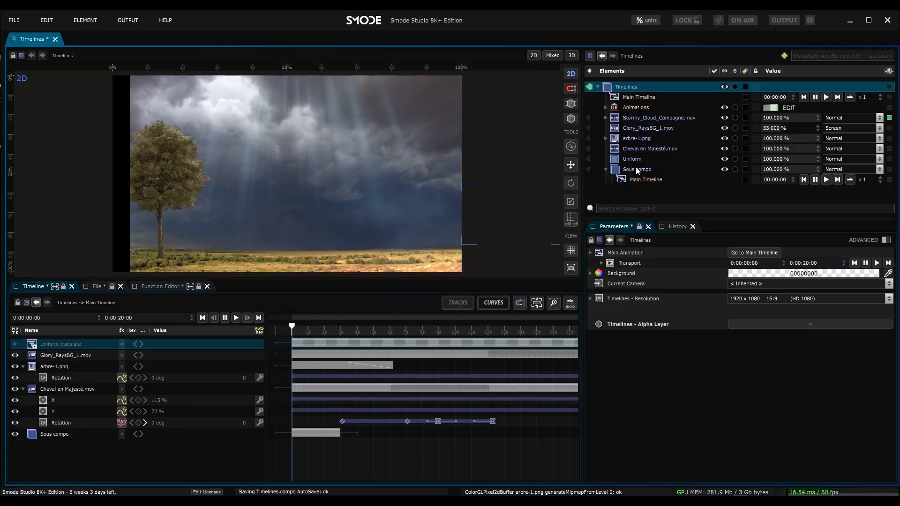
# - Show the media files and reveal the Timelines compo in the media directory
pyautogui.click(5, 247)
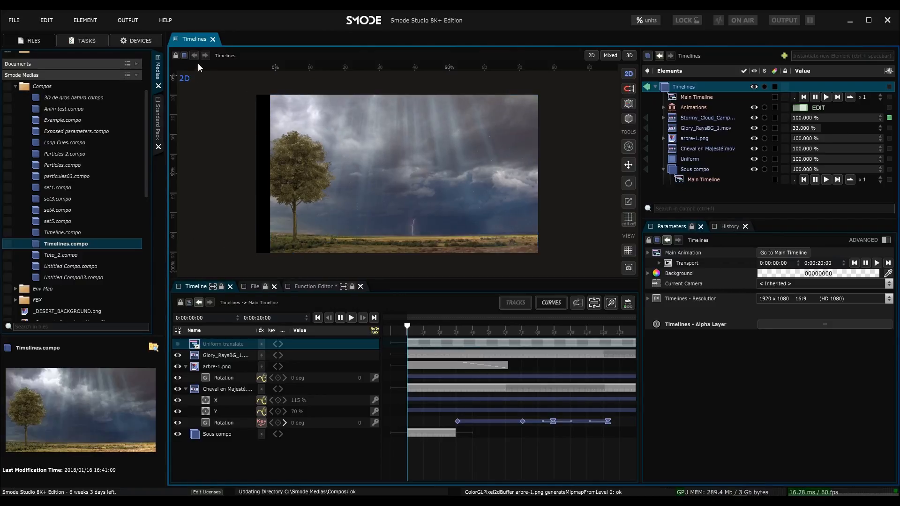
pyautogui.rightClick(193, 39)
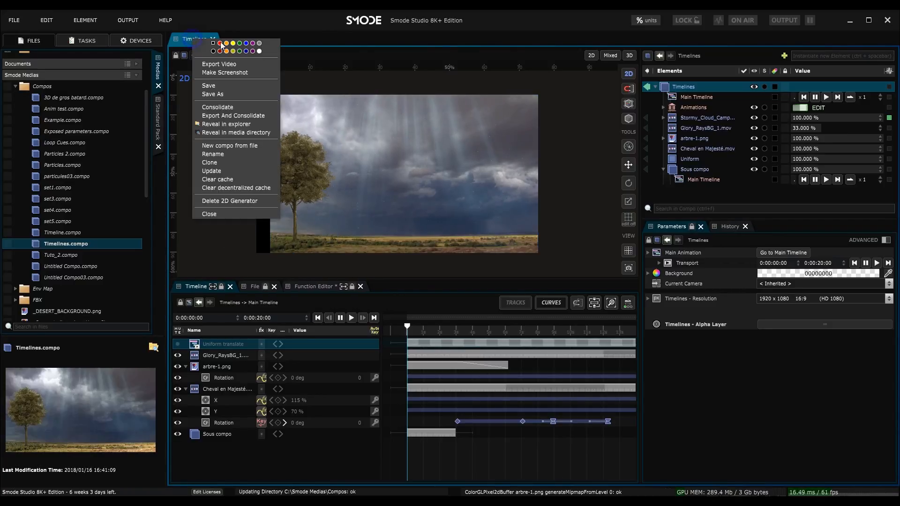
pyautogui.click(249, 133)
pyautogui.scroll(-2, 61, 240)
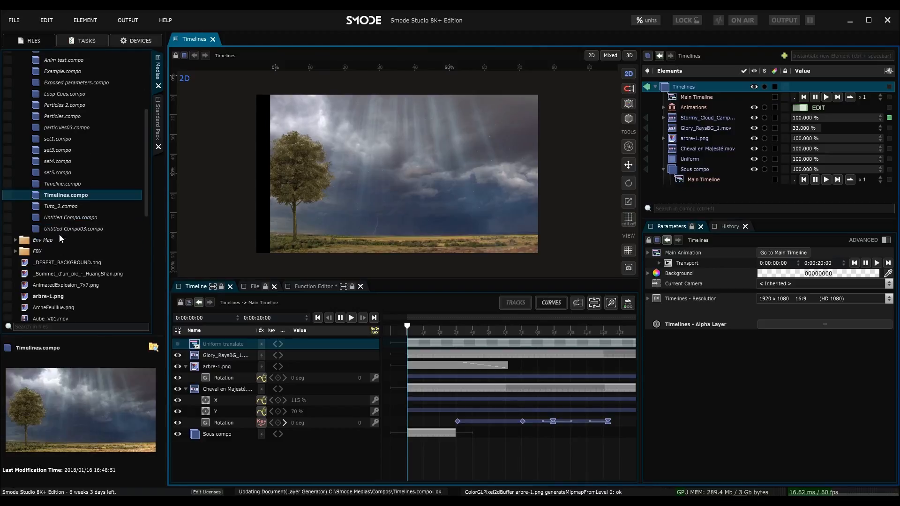
pyautogui.scroll(3, 59, 205)
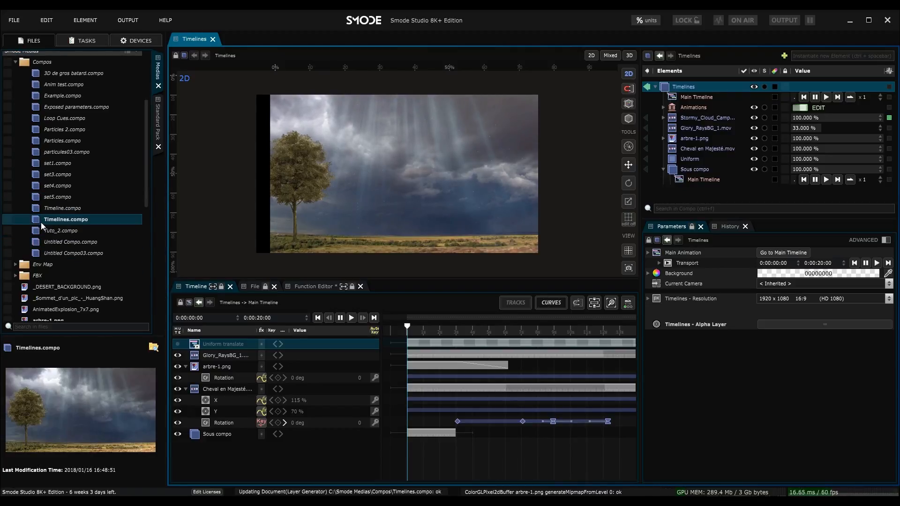
# - Create a new 1920 x 1080 (HD 1080) compo with a main timeline lasting 0:01:00:00
pyautogui.hotkey('ctrl', 'n')
pyautogui.click(525, 226)
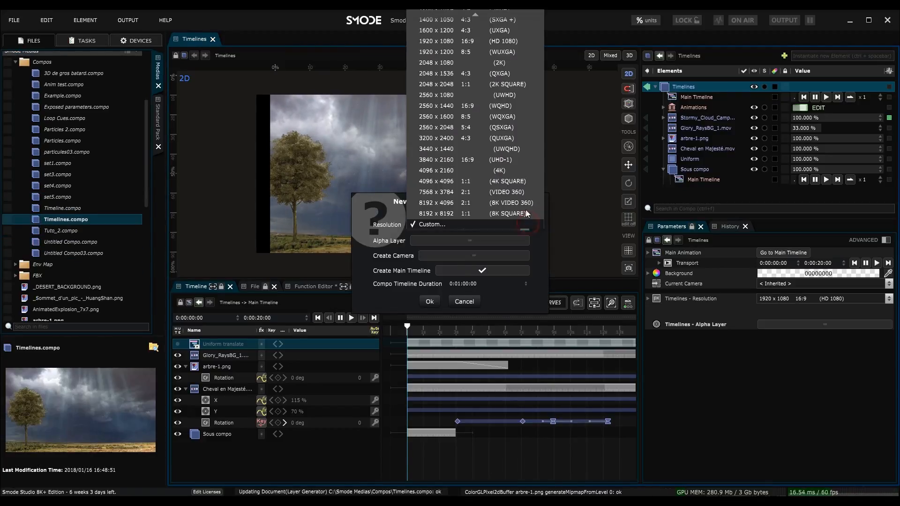
pyautogui.click(510, 45)
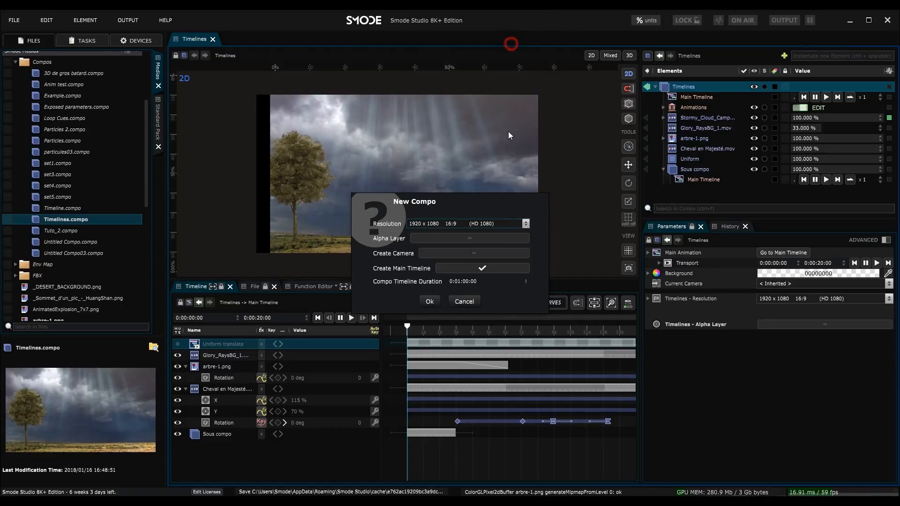
pyautogui.click(429, 301)
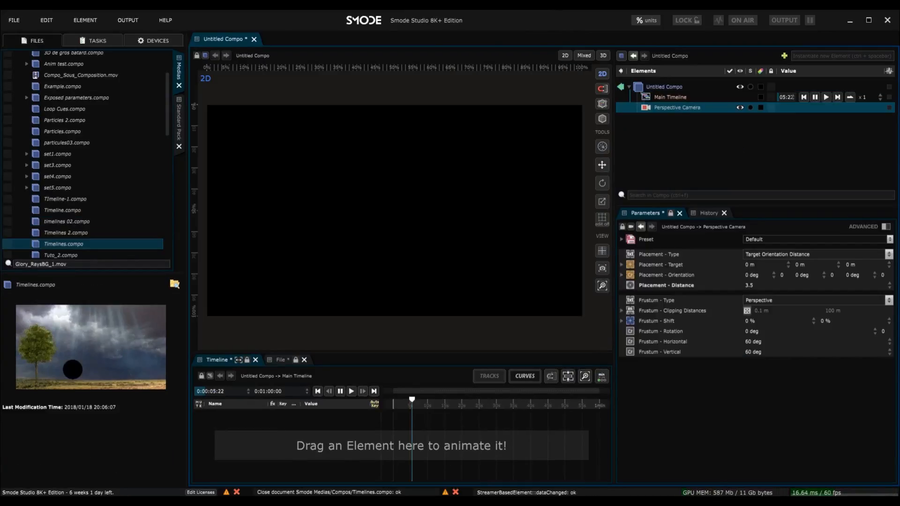
# - Insert Timelines.compo into the new compo, place it at the start of the main timeline, and scrub to 0:00:00:34
pyautogui.moveTo(53, 247); pyautogui.dragTo(735, 147)
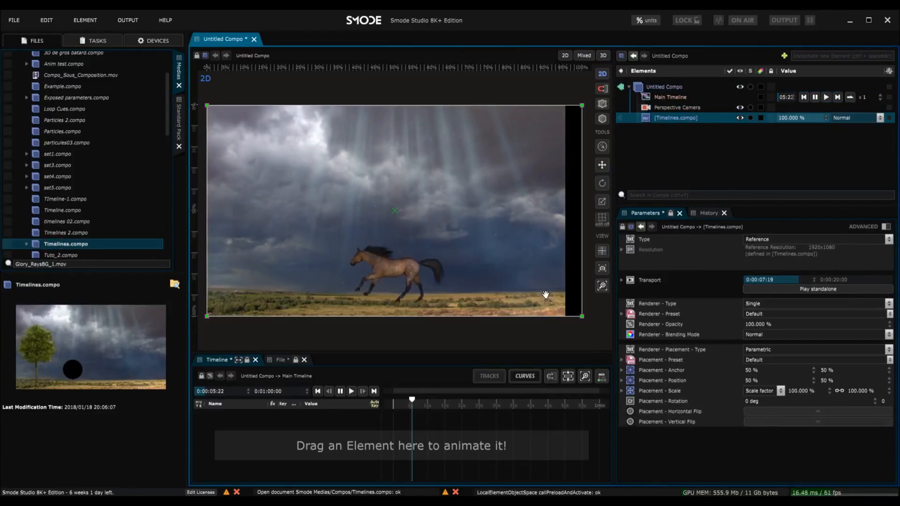
pyautogui.moveTo(536, 350); pyautogui.dragTo(468, 288)
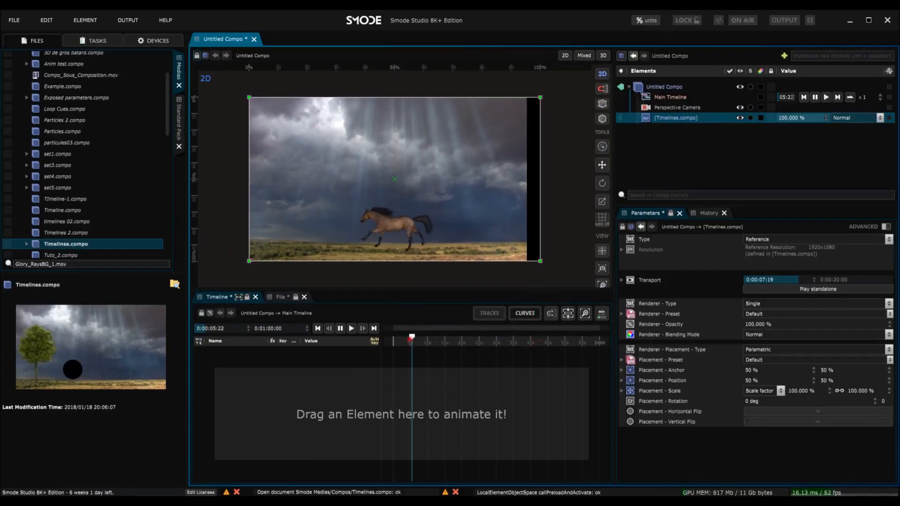
pyautogui.moveTo(646, 116); pyautogui.dragTo(454, 358)
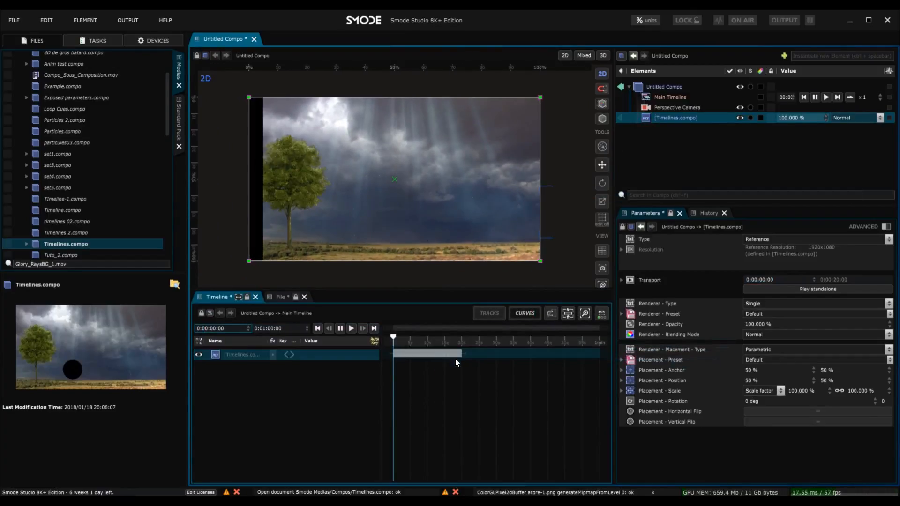
pyautogui.moveTo(393, 340)
pyautogui.mouseDown()
pyautogui.moveTo(450, 339)
pyautogui.moveTo(395, 339)
pyautogui.mouseUp()
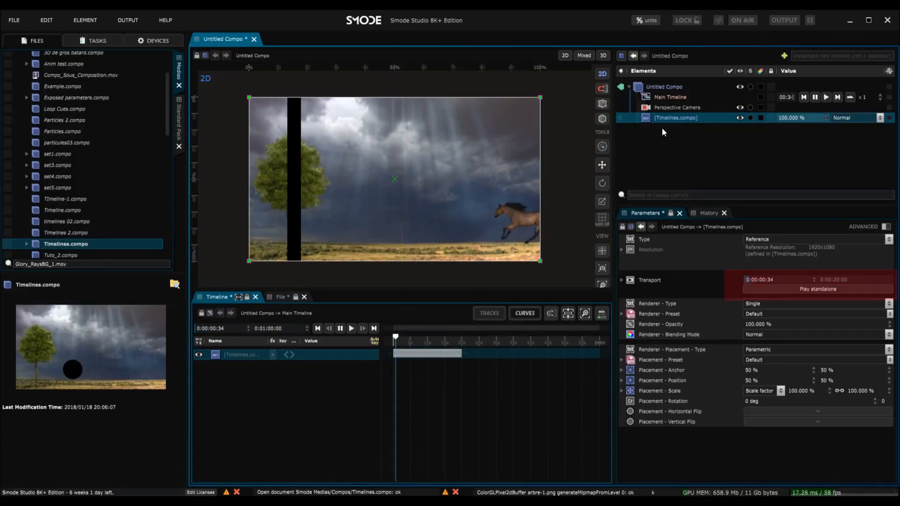
# - Replace the timeline-driven Timelines.compo layer with a fresh reference to the same file, set to play standalone
pyautogui.press('Delete')
pyautogui.press('Return')
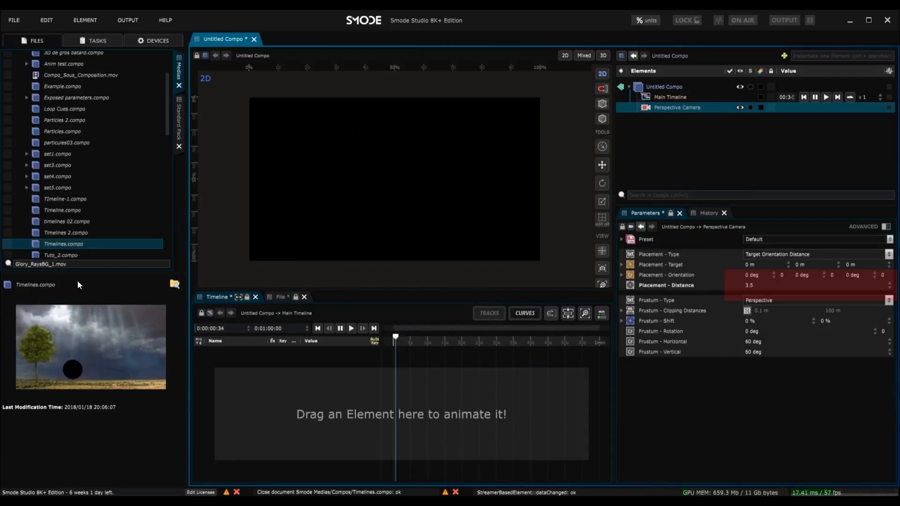
pyautogui.moveTo(40, 252); pyautogui.dragTo(738, 181)
pyautogui.click(788, 288)
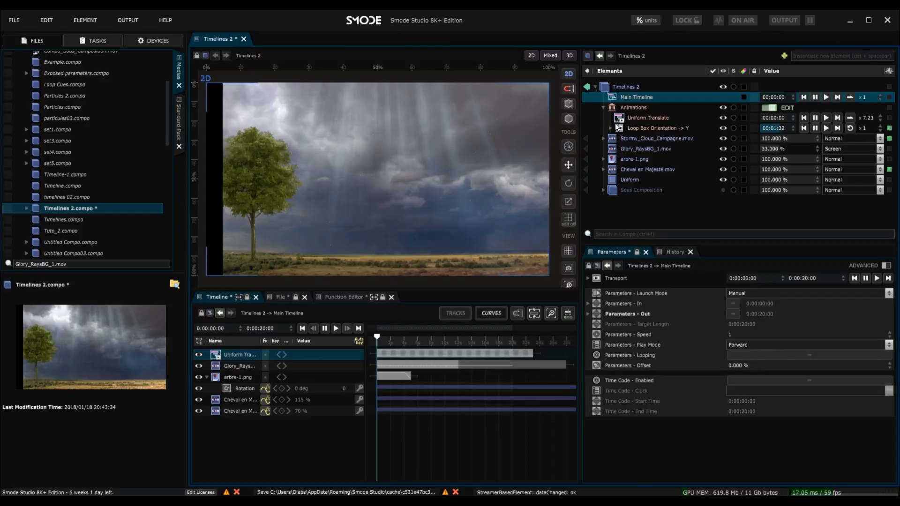
# - Export Timelines 2 as an Open H.264 video from 0:00:00:00 to 0:00:20:00, with time base 50/1, bitrate 40000k and thread count 8
pyautogui.click(603, 106)
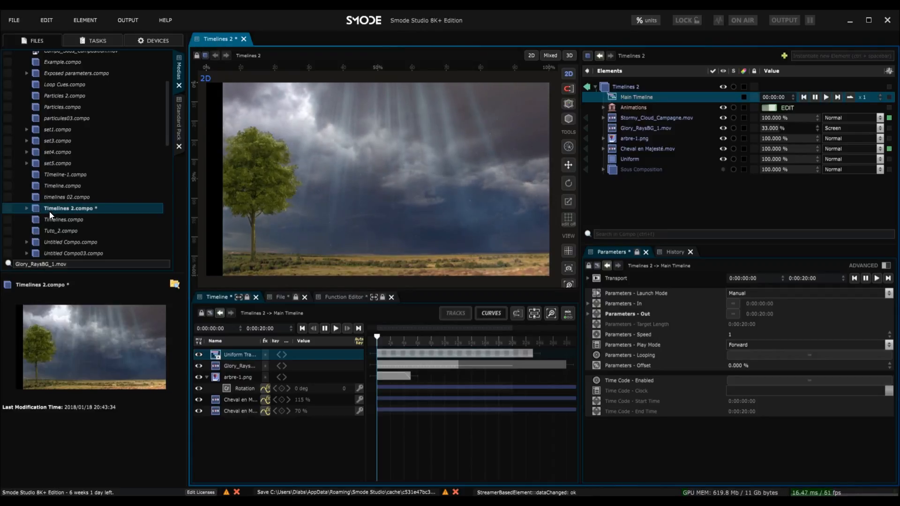
pyautogui.rightClick(218, 38)
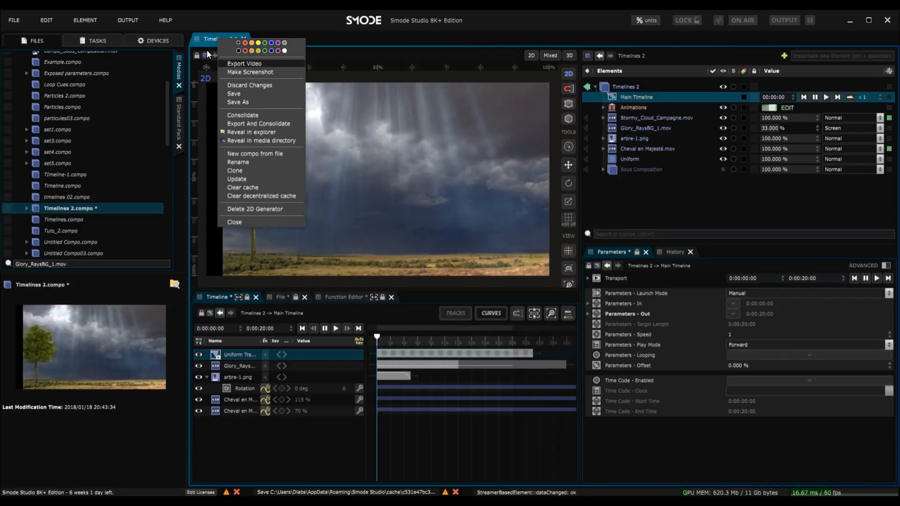
pyautogui.click(243, 64)
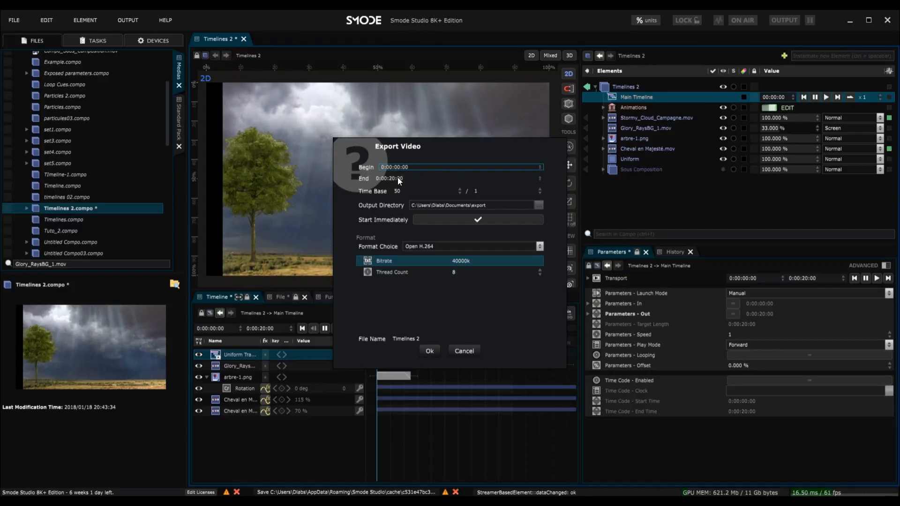
pyautogui.click(380, 192)
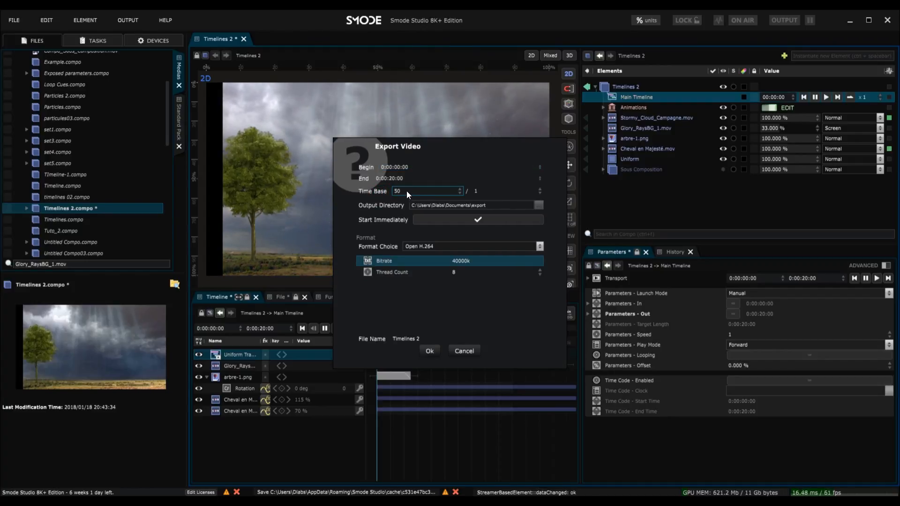
pyautogui.click(489, 192)
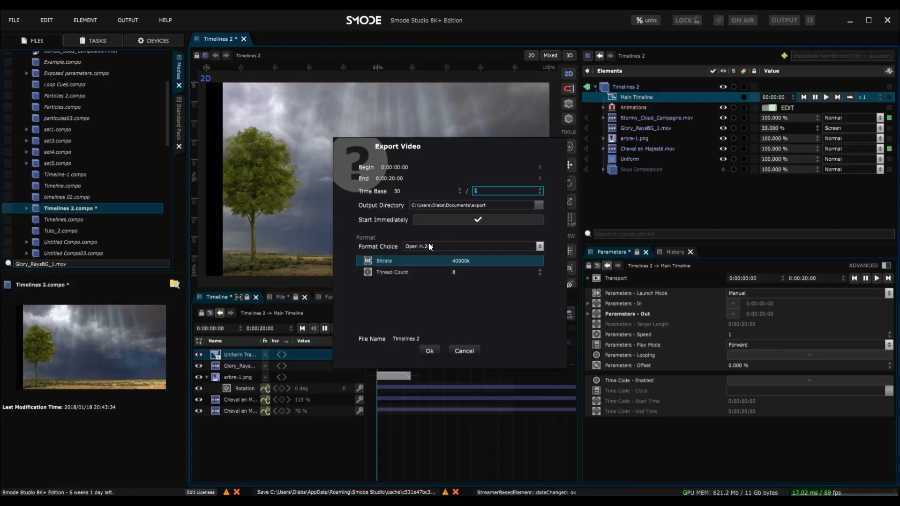
pyautogui.press('Return')
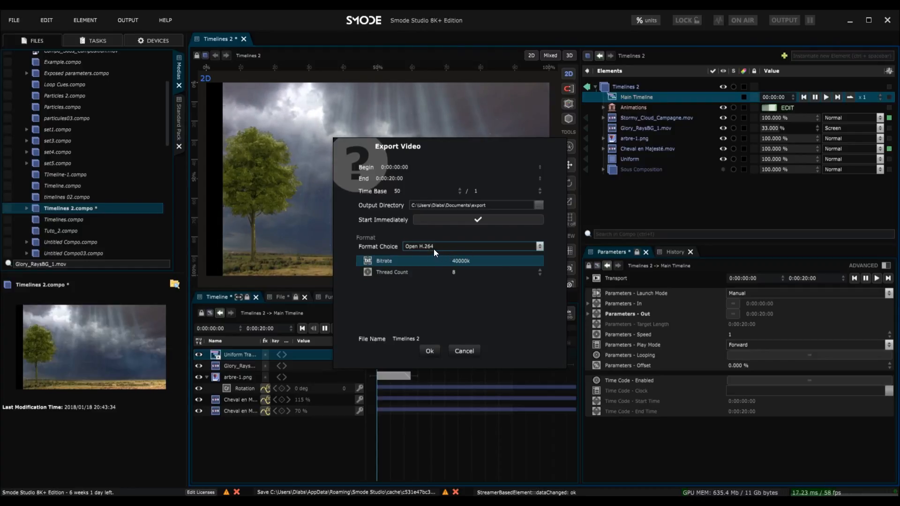
pyautogui.click(388, 272)
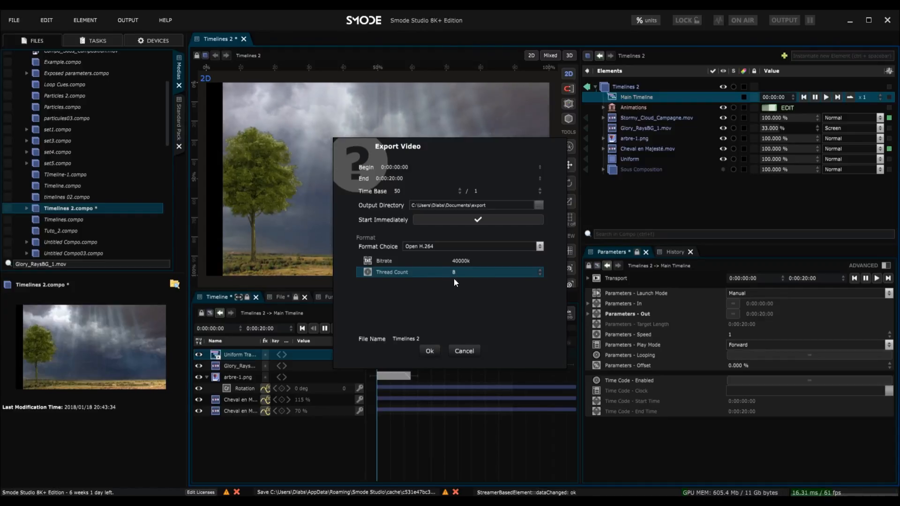
pyautogui.click(431, 348)
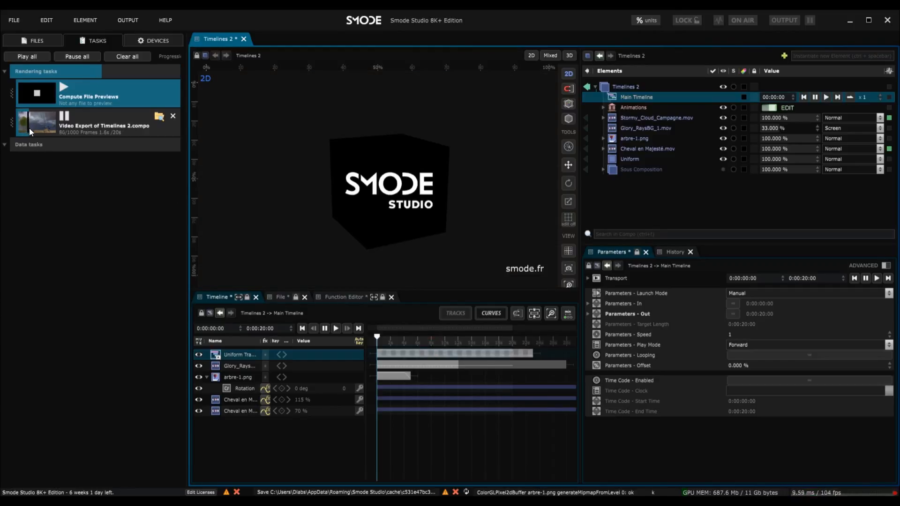